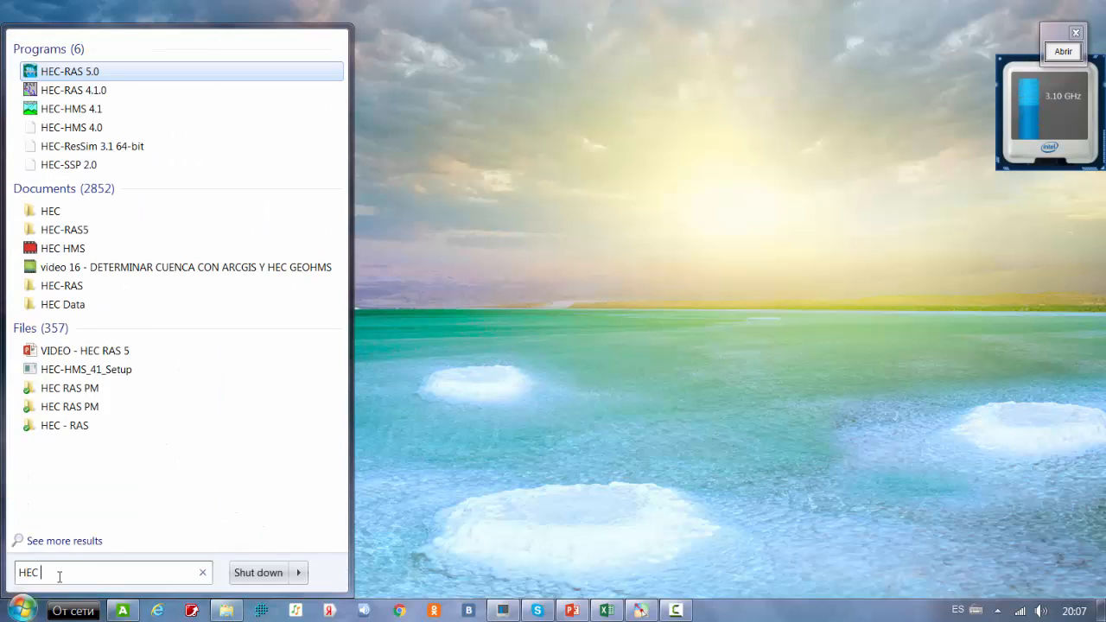
- Search the installed programs for HEC-RAS and launch HEC-RAS 5.0
text(R)
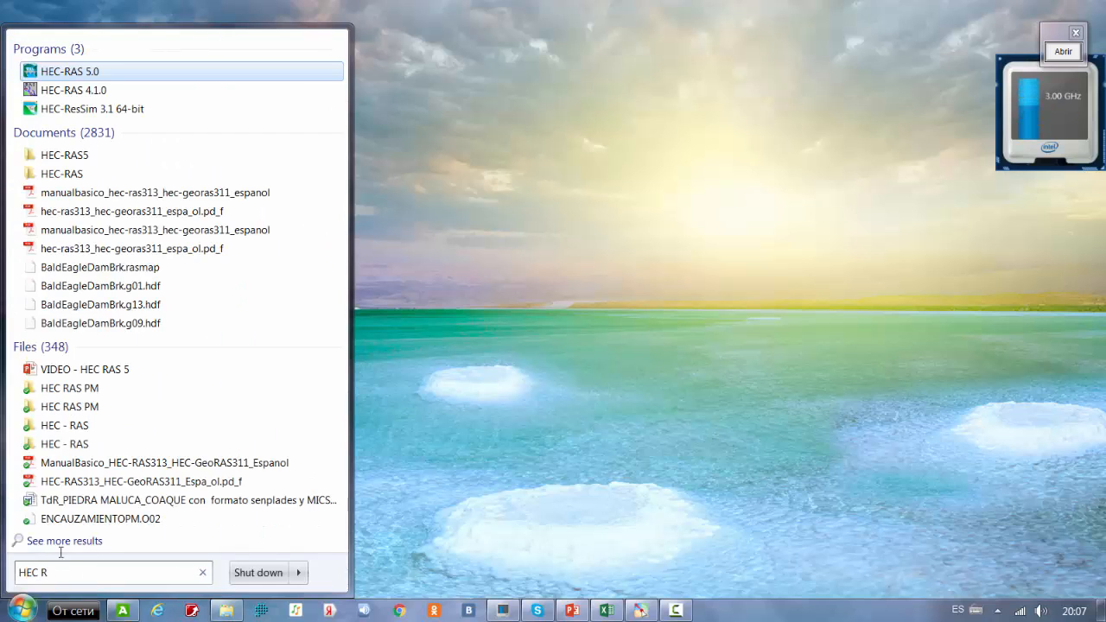
click(98, 72)
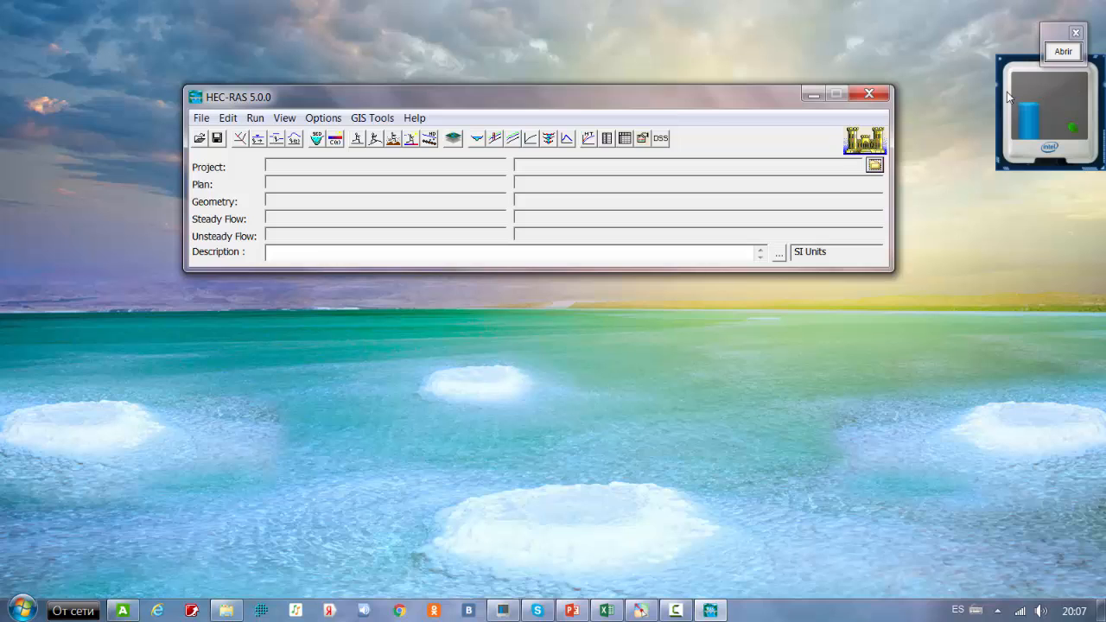
- Restart the Pointofix annotation tool from its desktop shortcut, showing the desktop icons only while launching it
click(1063, 52)
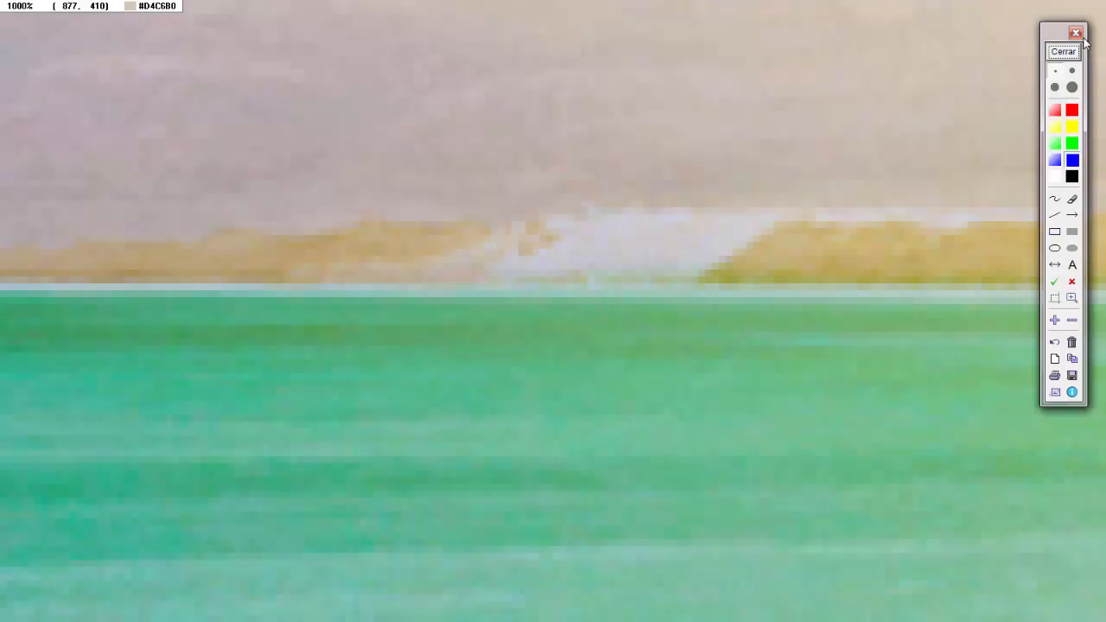
click(1076, 34)
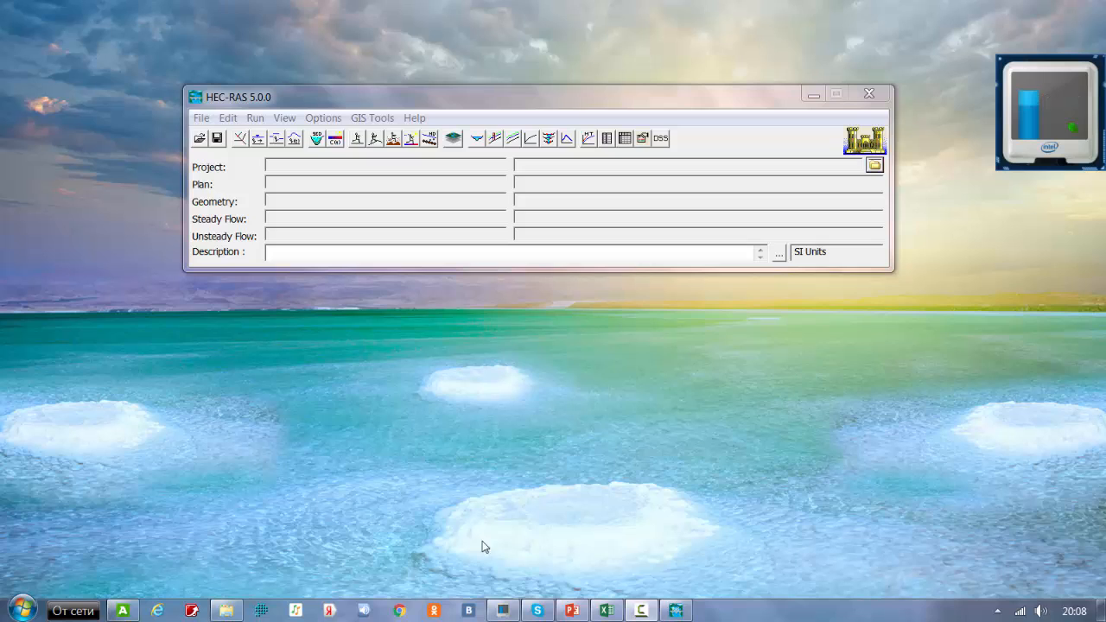
right_click(642, 443)
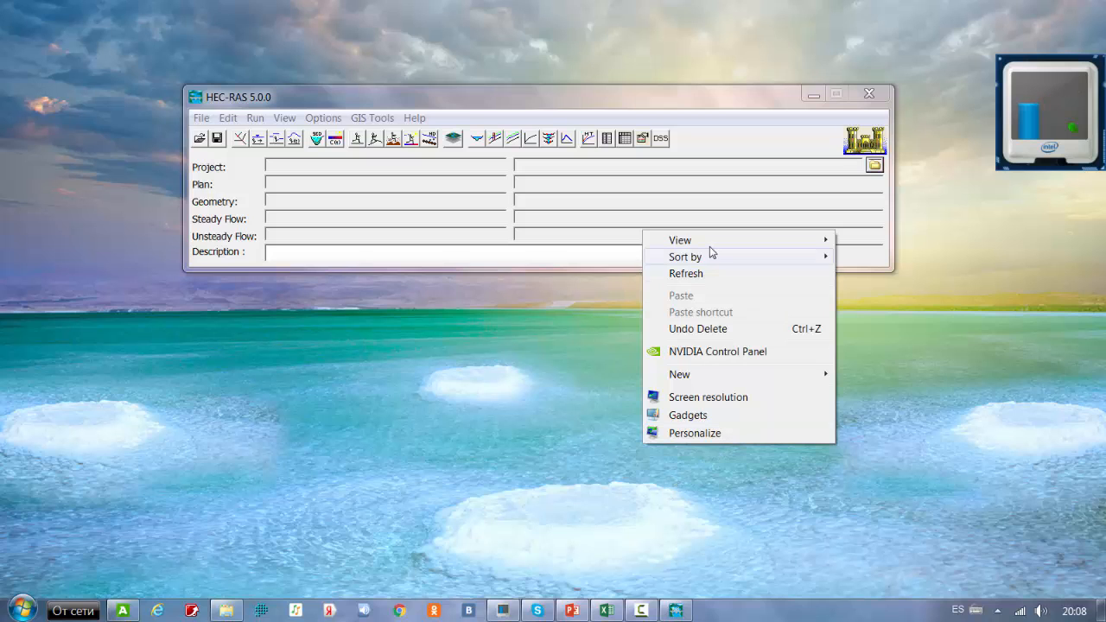
mouse_move(724, 240)
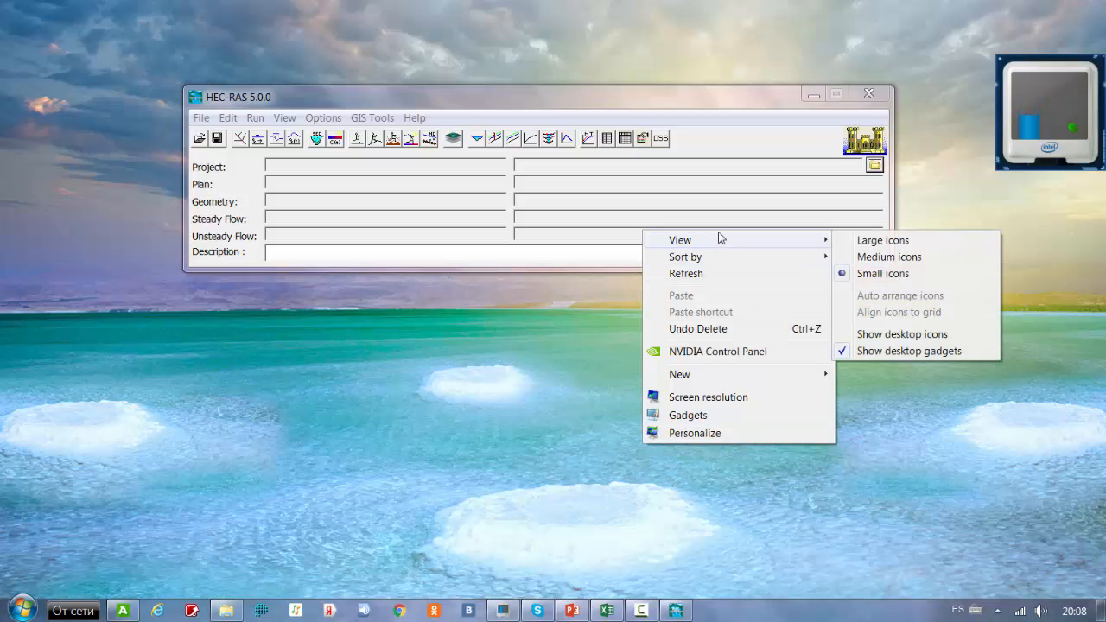
click(896, 337)
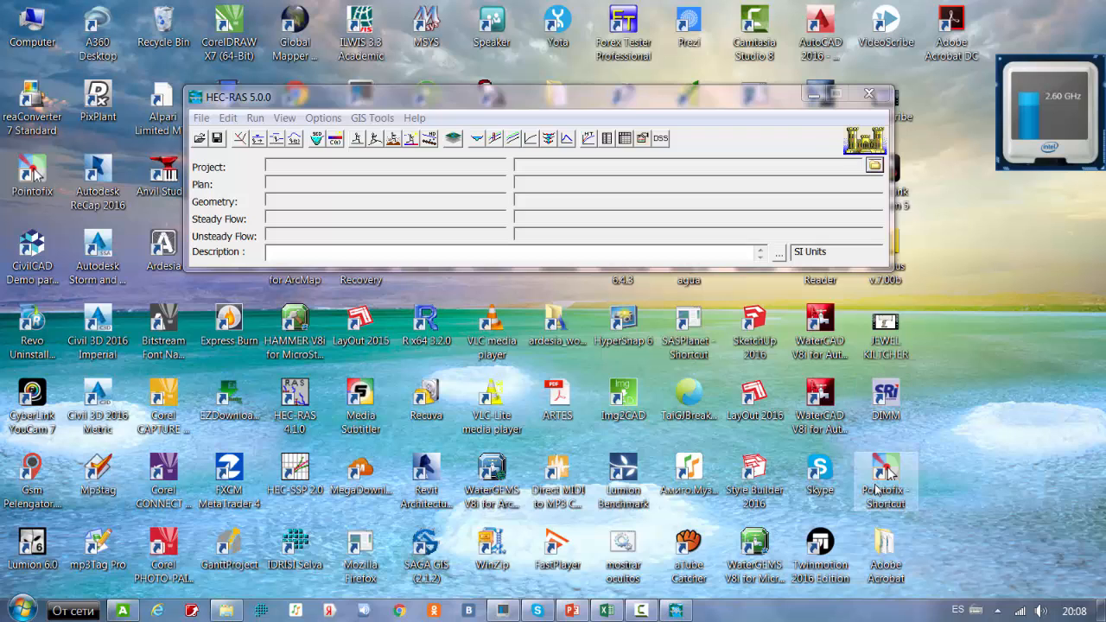
double_click(886, 471)
click(619, 326)
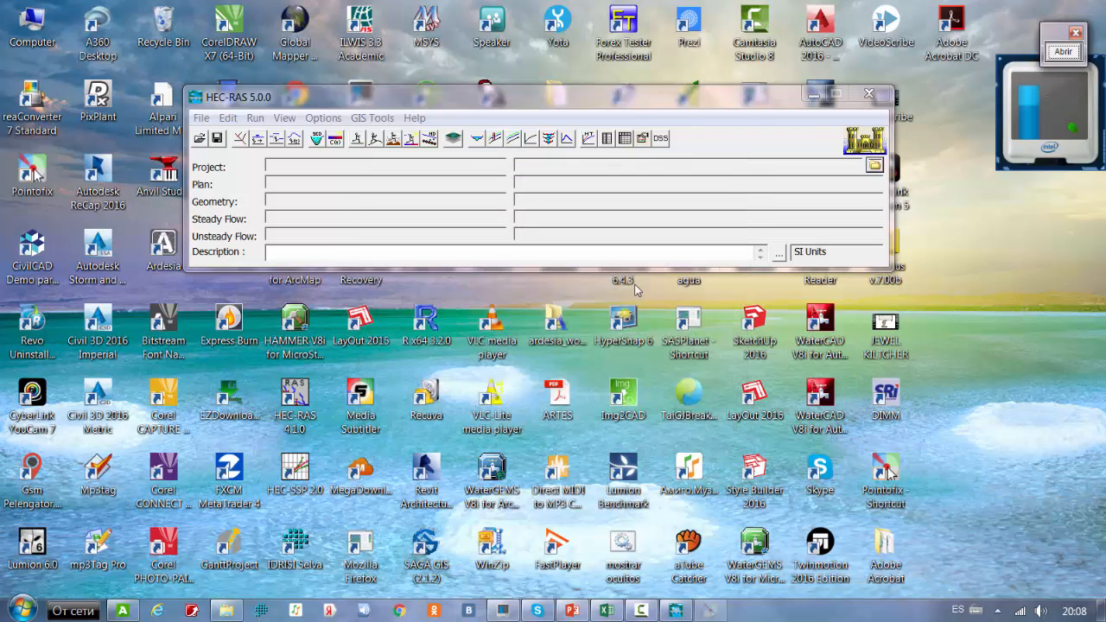
right_click(977, 386)
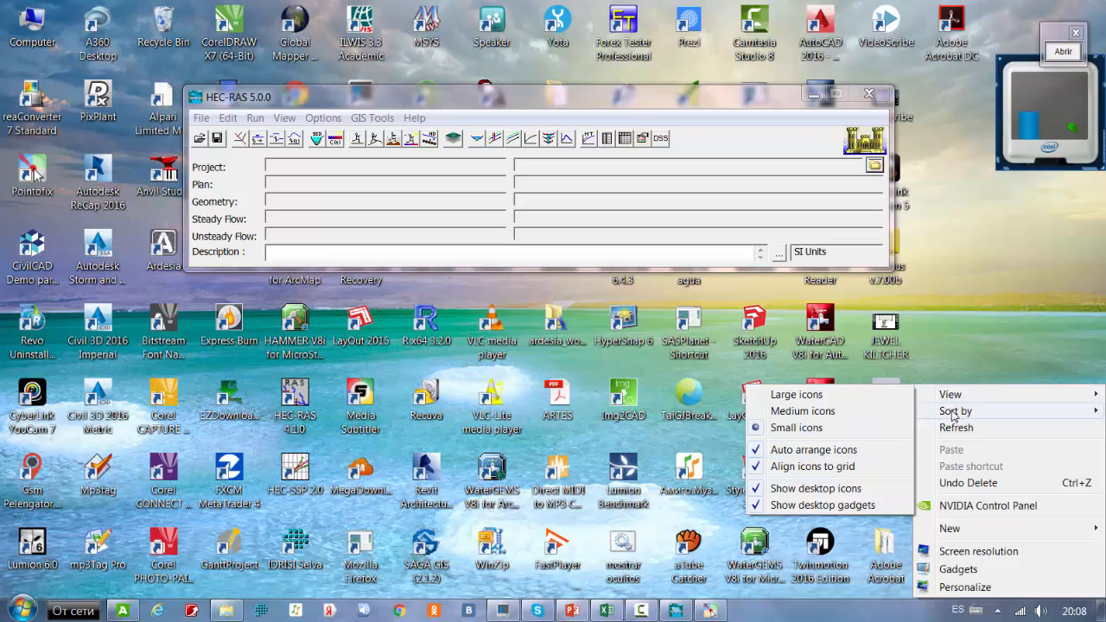
click(816, 489)
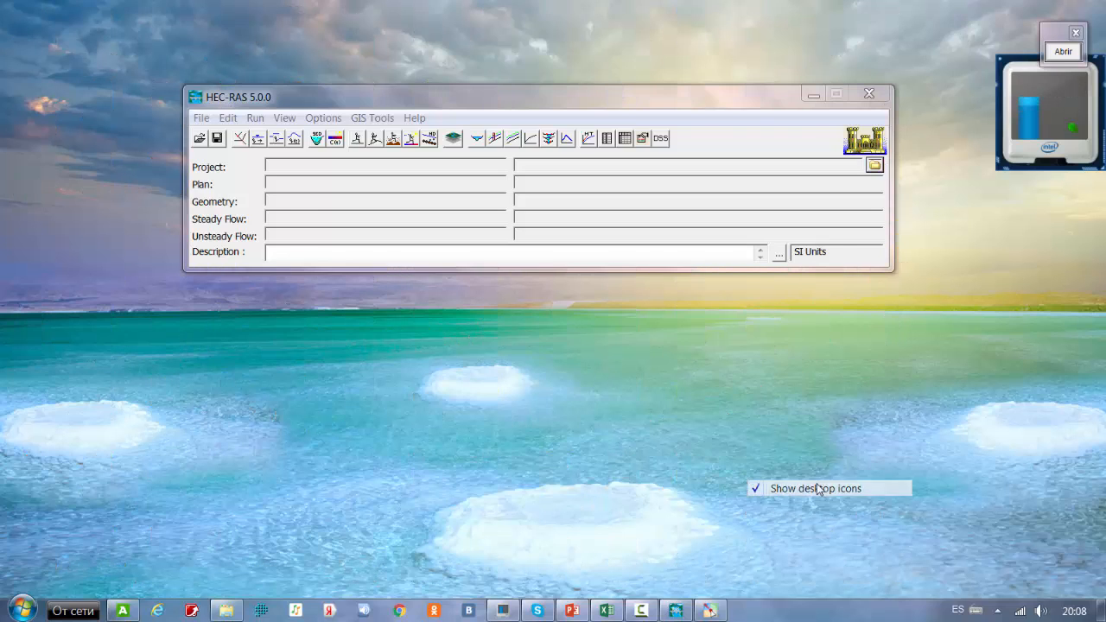
- Annotate the HEC-RAS toolbar with a blue rectangle around the data editors, red around the simulation commands and green around the results viewers
click(1064, 52)
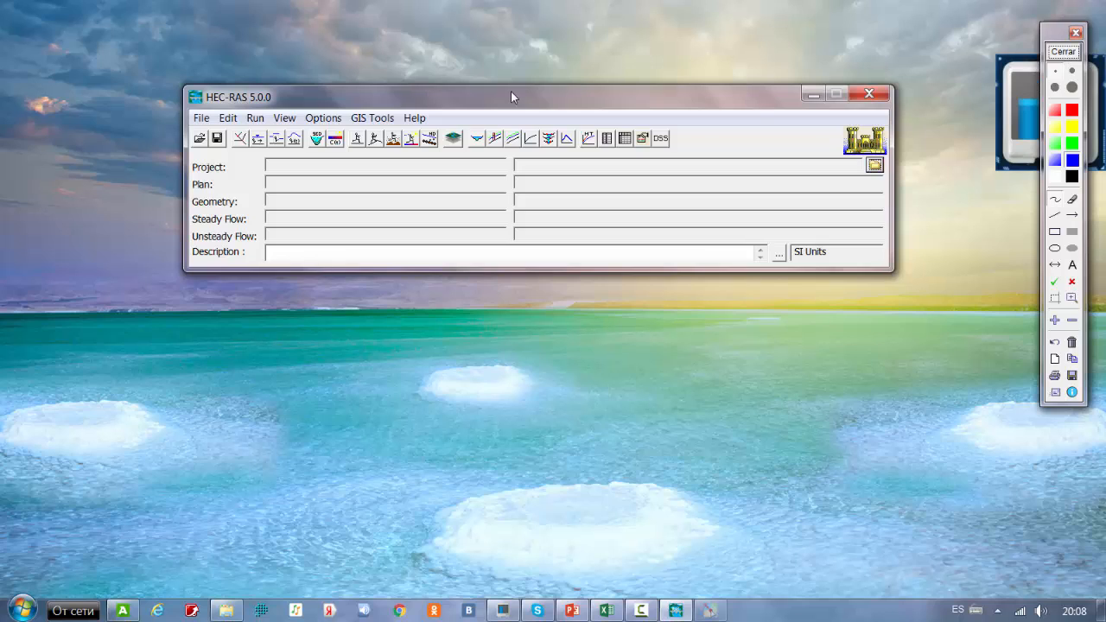
drag(511, 98, 500, 87)
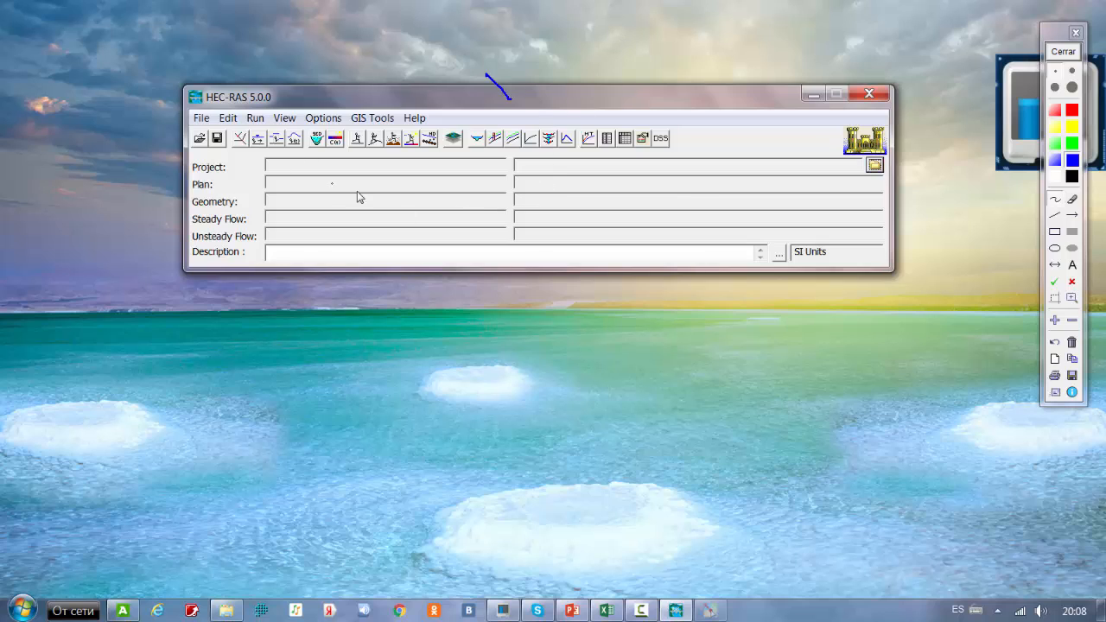
click(1056, 231)
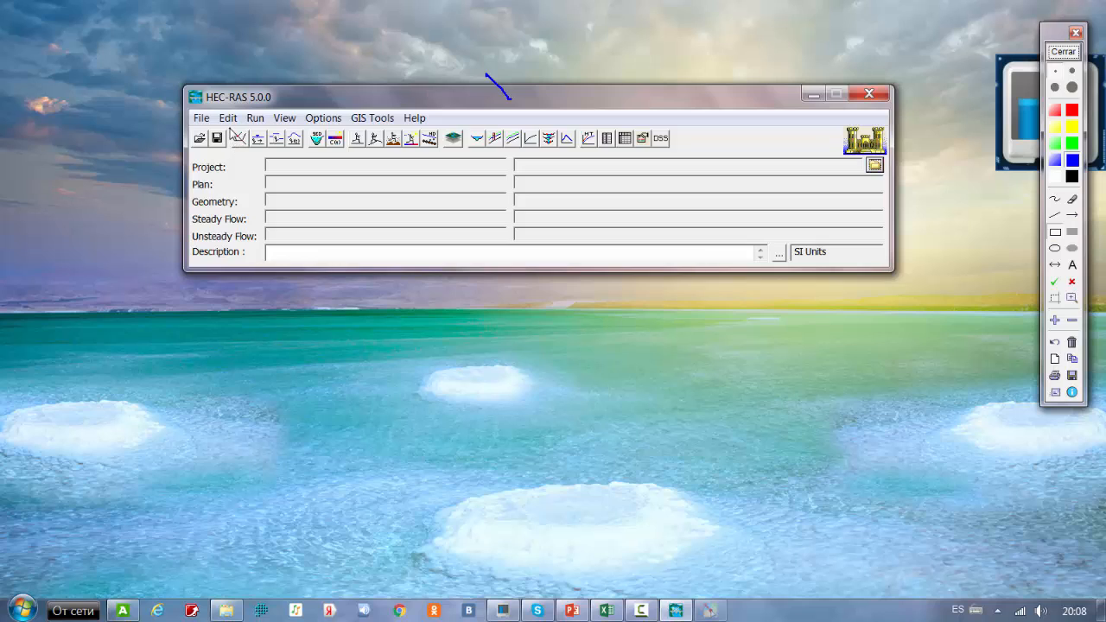
mouse_move(230, 128)
mouse_down()
mouse_move(231, 145)
mouse_move(253, 157)
mouse_move(302, 153)
mouse_move(333, 165)
mouse_move(349, 156)
mouse_up()
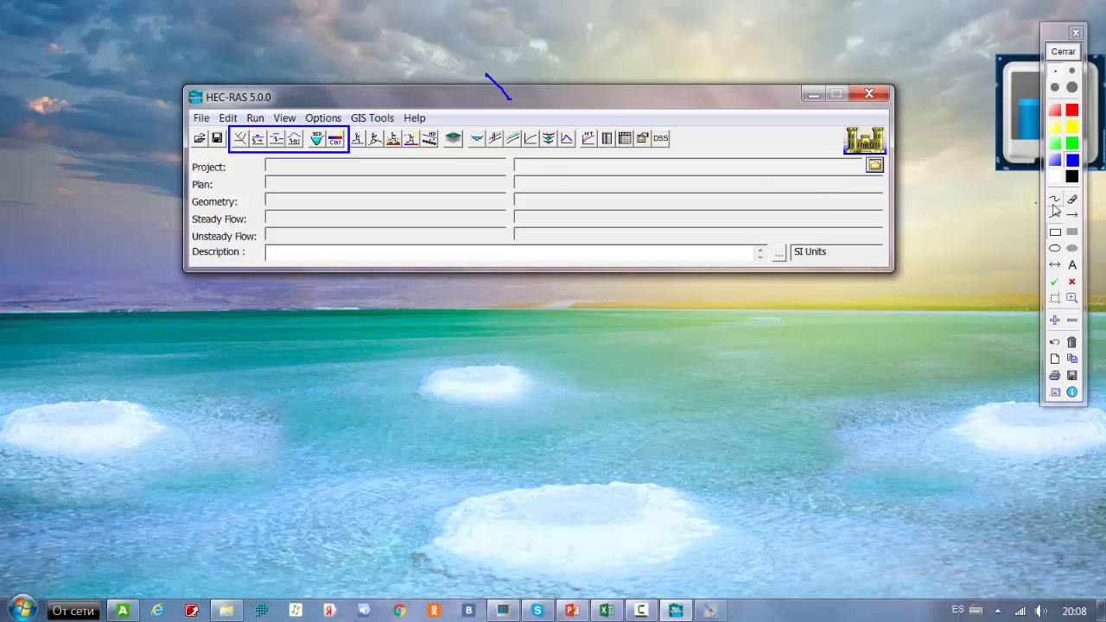
click(1075, 110)
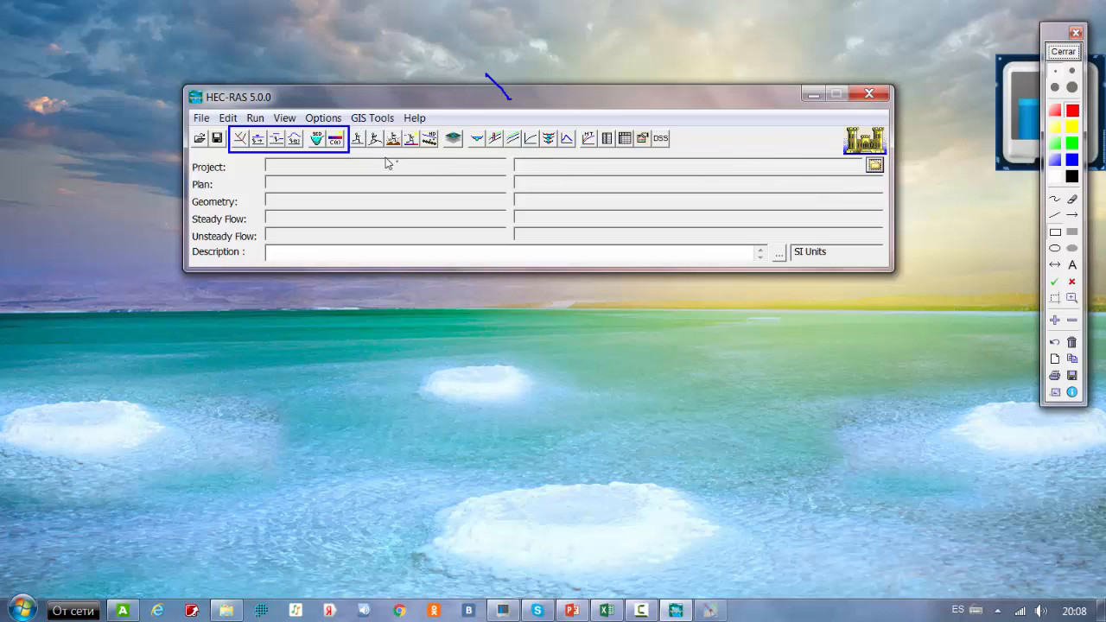
mouse_move(352, 125)
mouse_down()
mouse_move(380, 153)
mouse_move(442, 151)
mouse_up()
click(1070, 144)
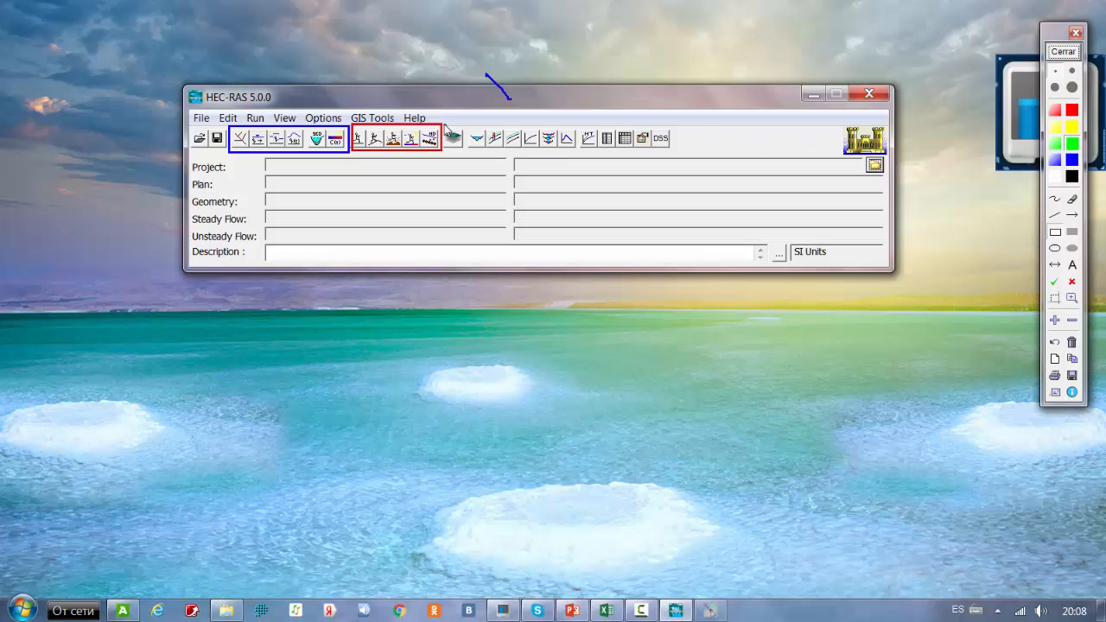
mouse_move(444, 122)
mouse_down()
mouse_move(465, 159)
mouse_move(679, 160)
mouse_up()
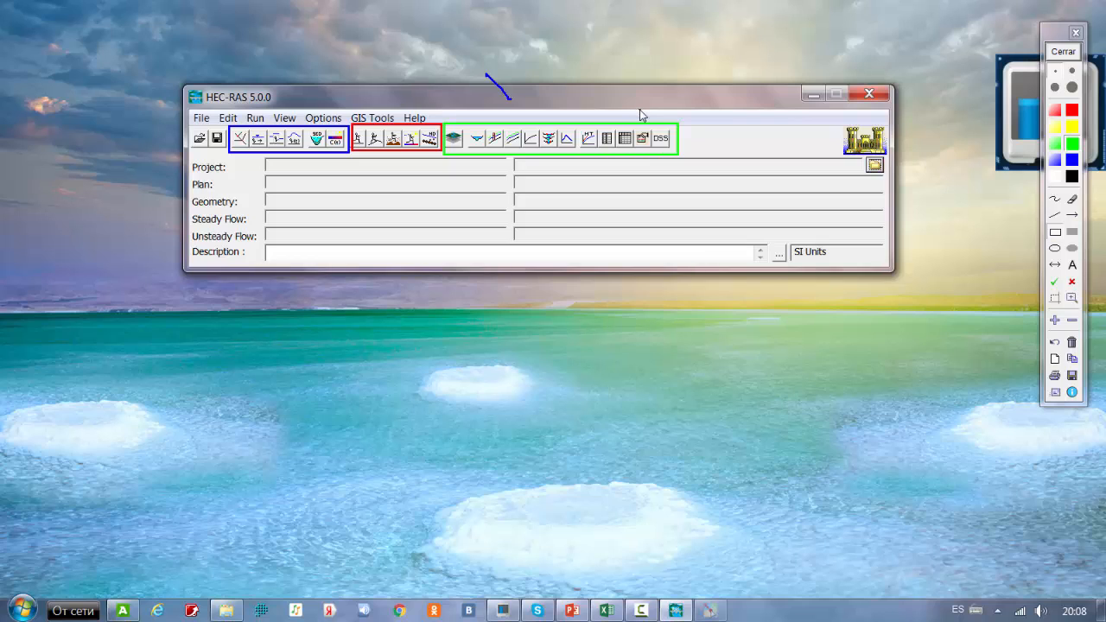
click(1076, 33)
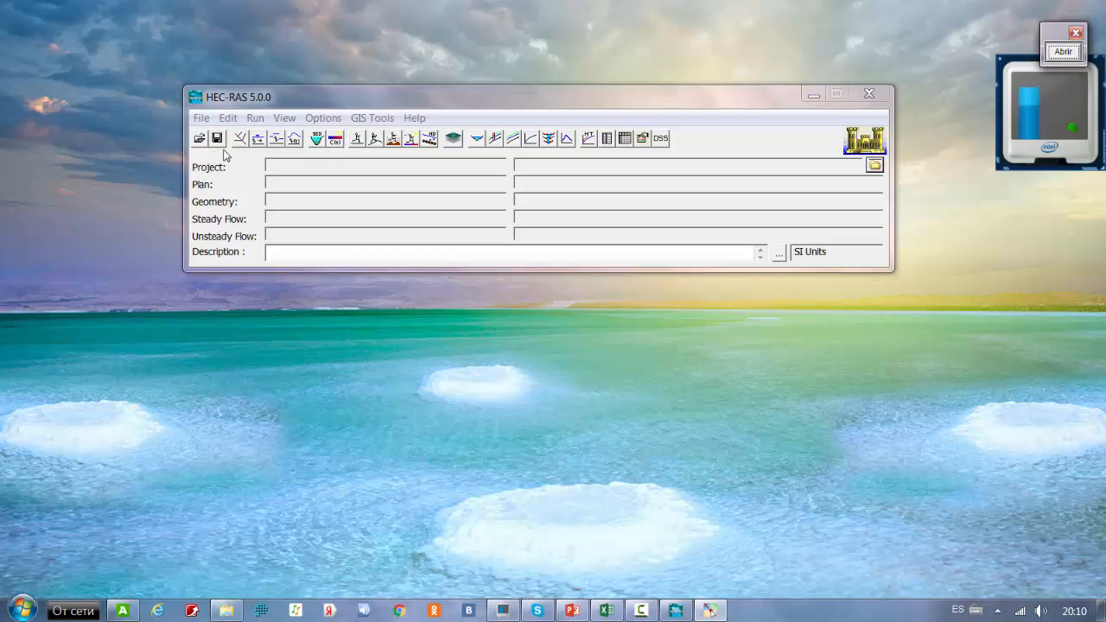
- Create a new project titled CANALTUTORIAL in the Documents folder and open its geometric data editor
click(202, 118)
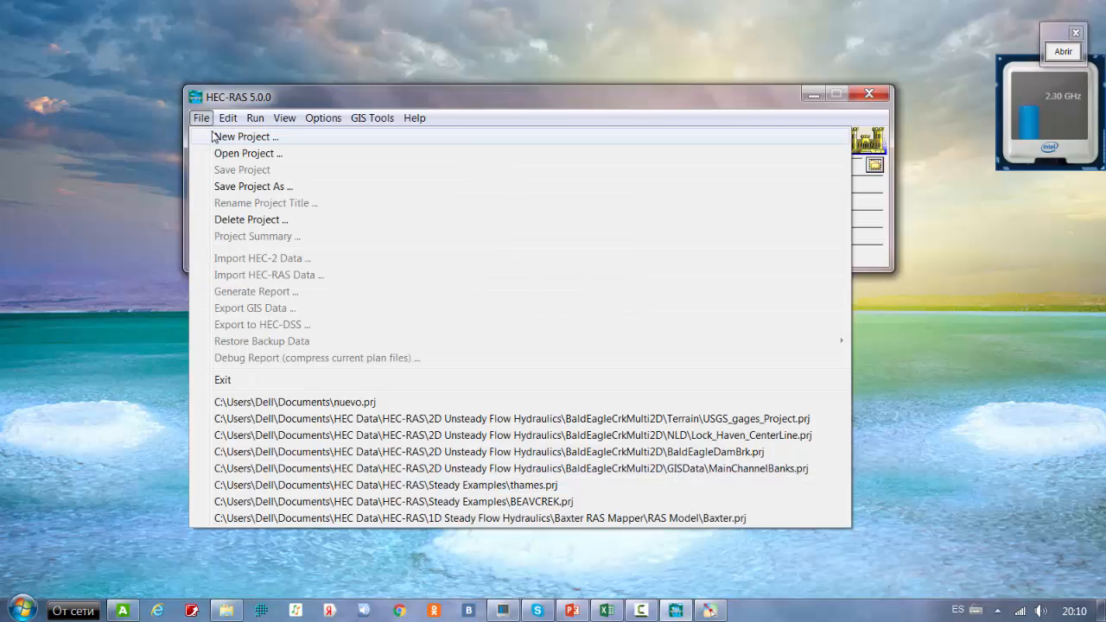
click(232, 136)
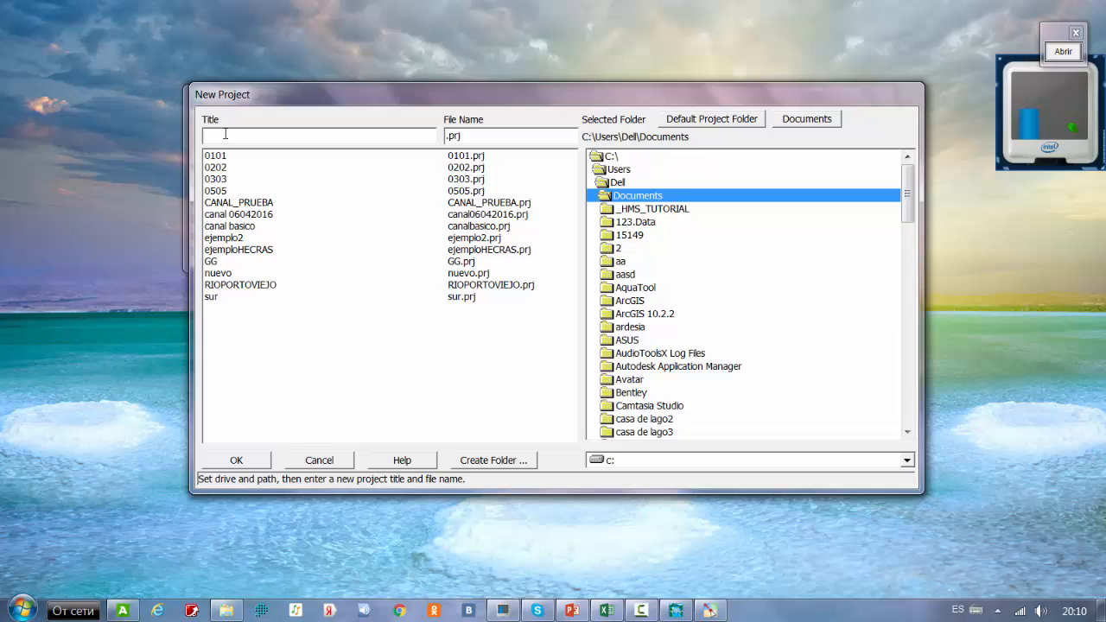
text(CANALTUTOTIA)
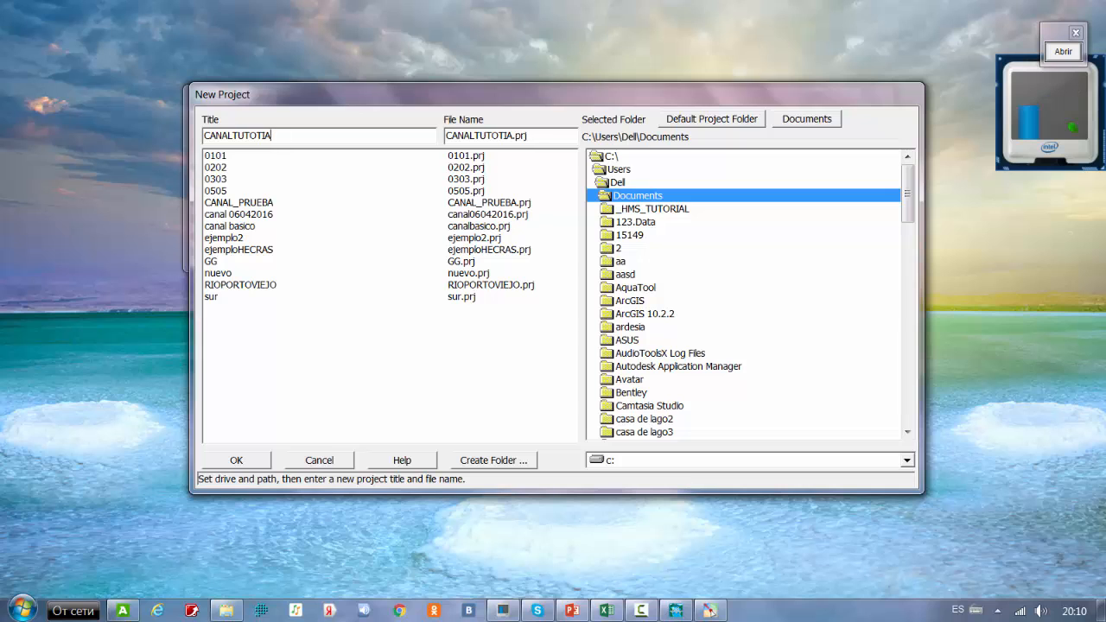
key(BackSpace)
key(BackSpace)
key(BackSpace)
text(RIAL)
click(223, 459)
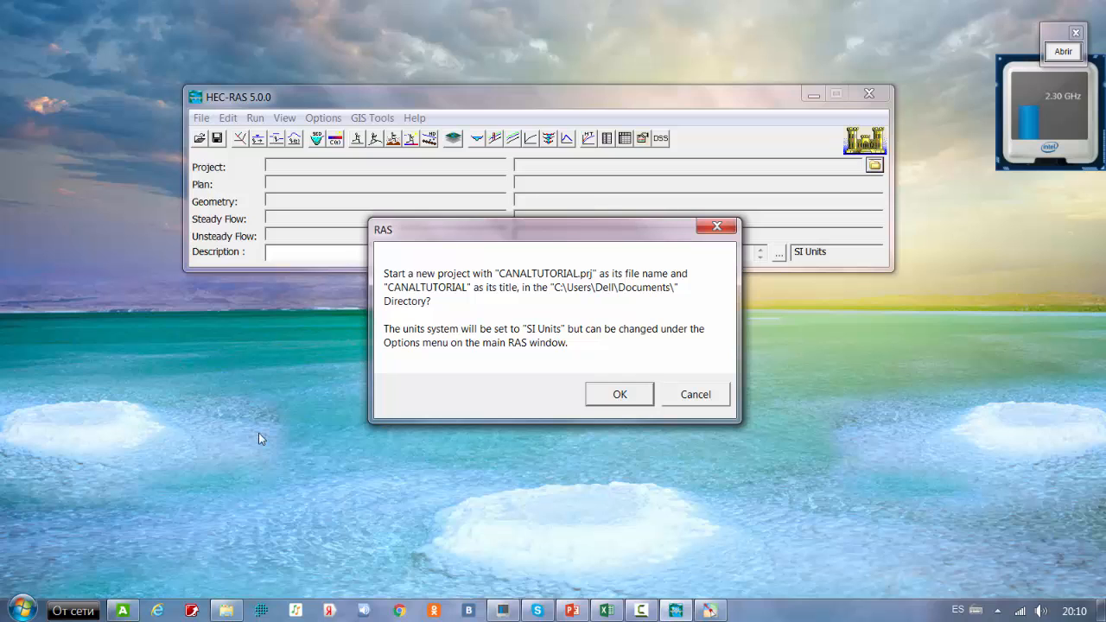
click(621, 394)
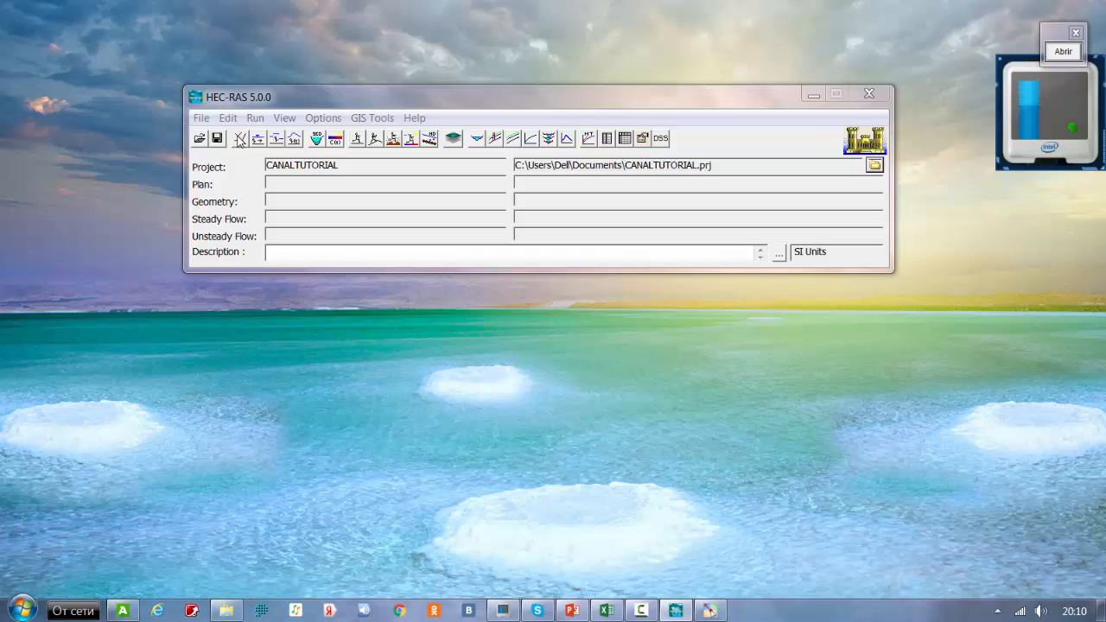
click(238, 138)
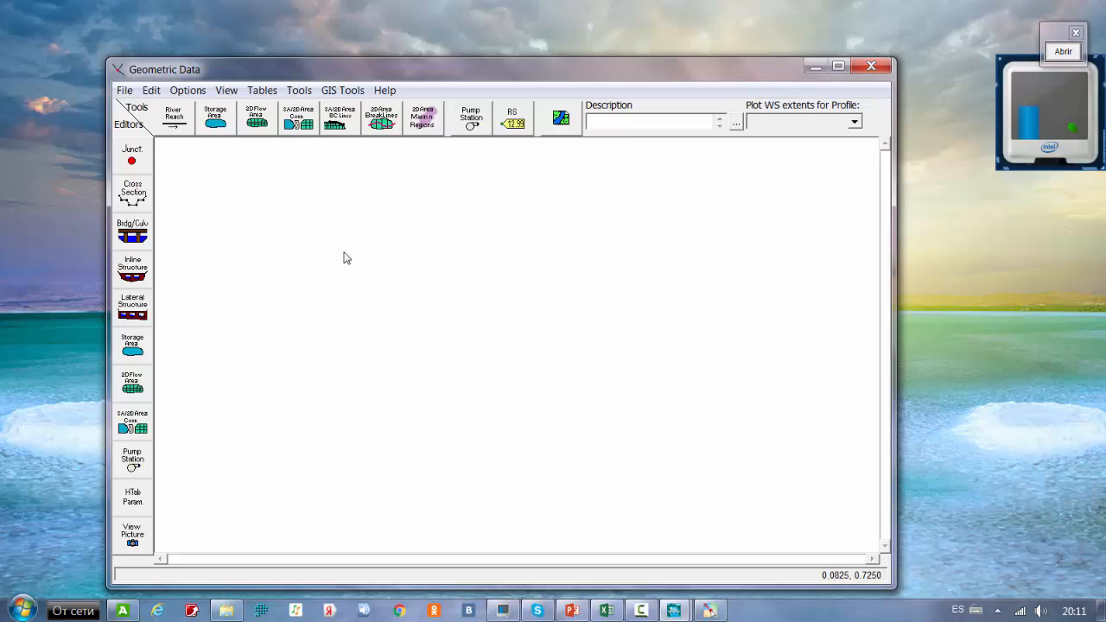
click(174, 120)
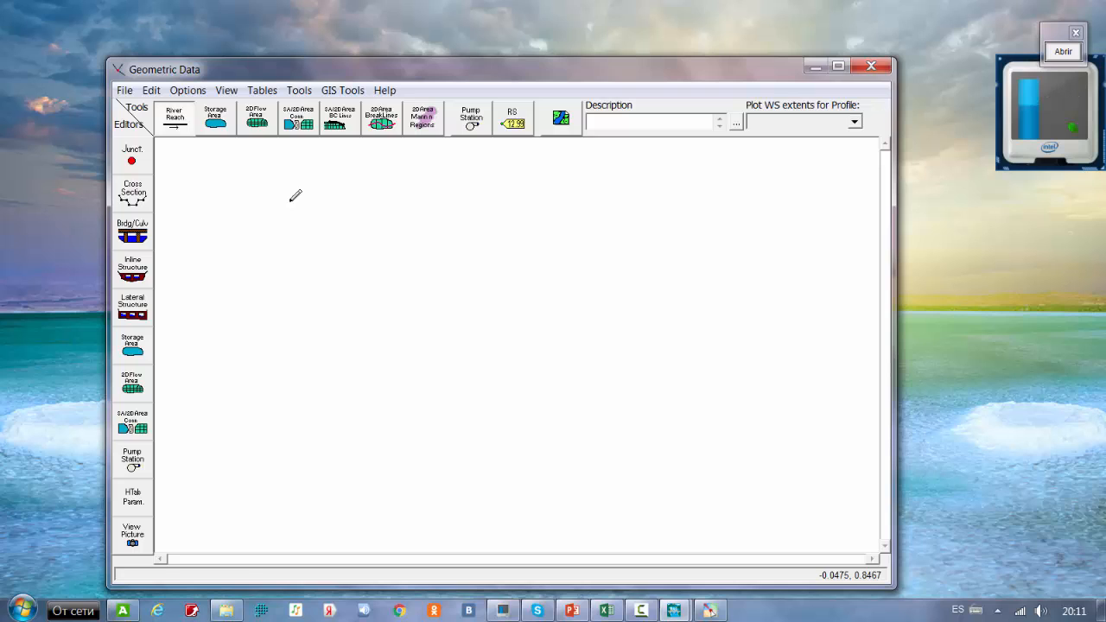
click(295, 204)
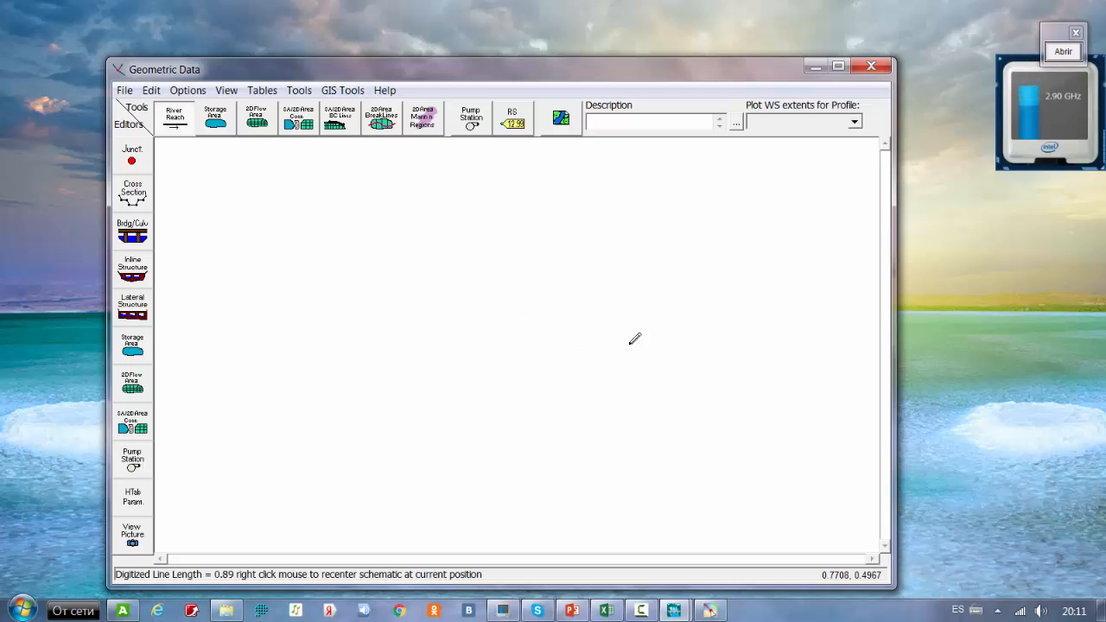
double_click(598, 380)
click(598, 378)
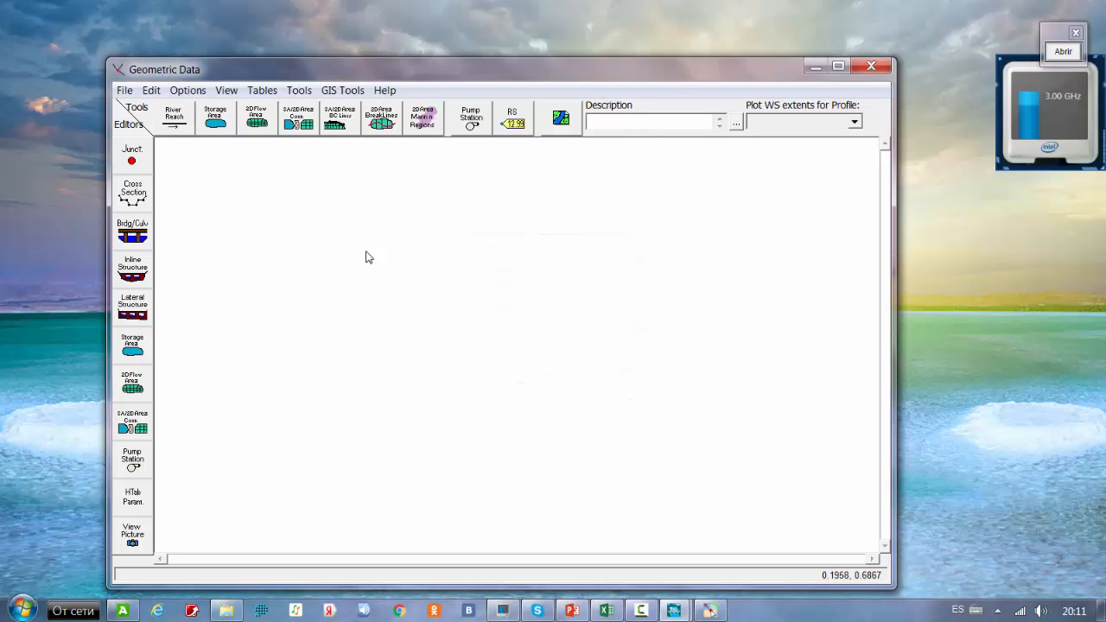
- Draw a straight river reach from about (-0.21, 0.87) to (0.87, 0.32), naming the river Rio Portoviejo and the reach Picoaza
click(174, 118)
click(229, 188)
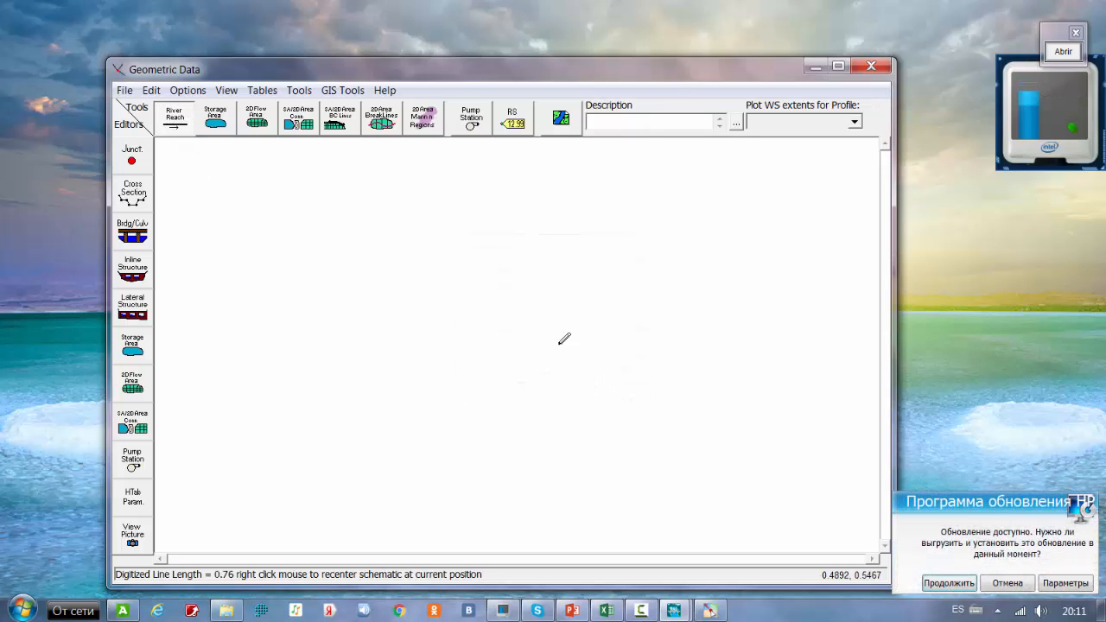
double_click(665, 415)
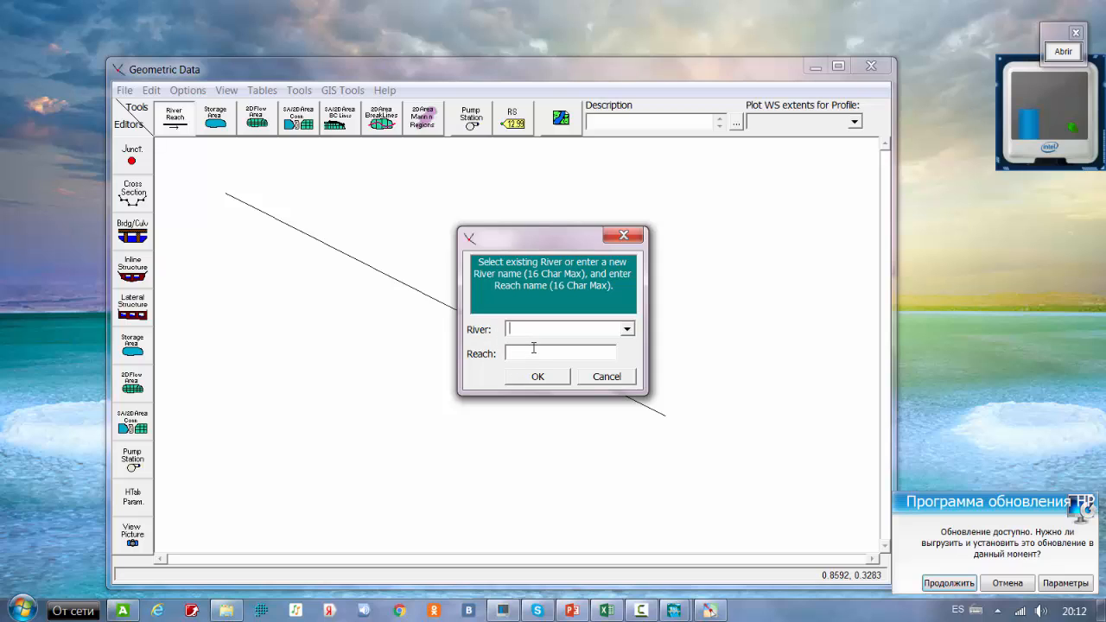
key(BackSpace)
text(Rio Portoviejo)
click(537, 353)
text(Picoaza)
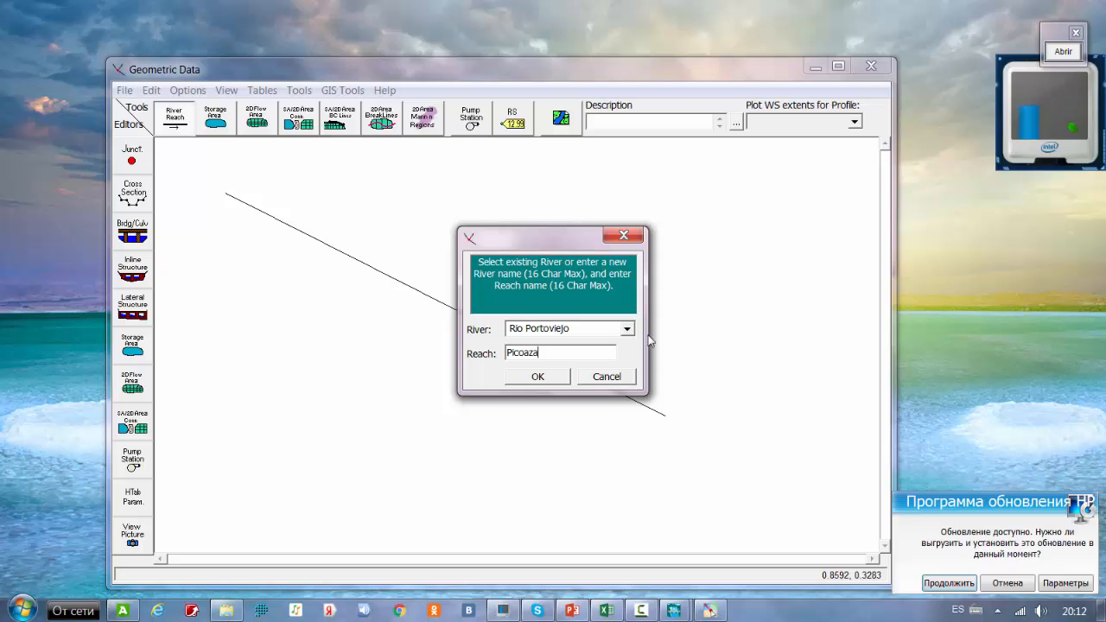
click(538, 377)
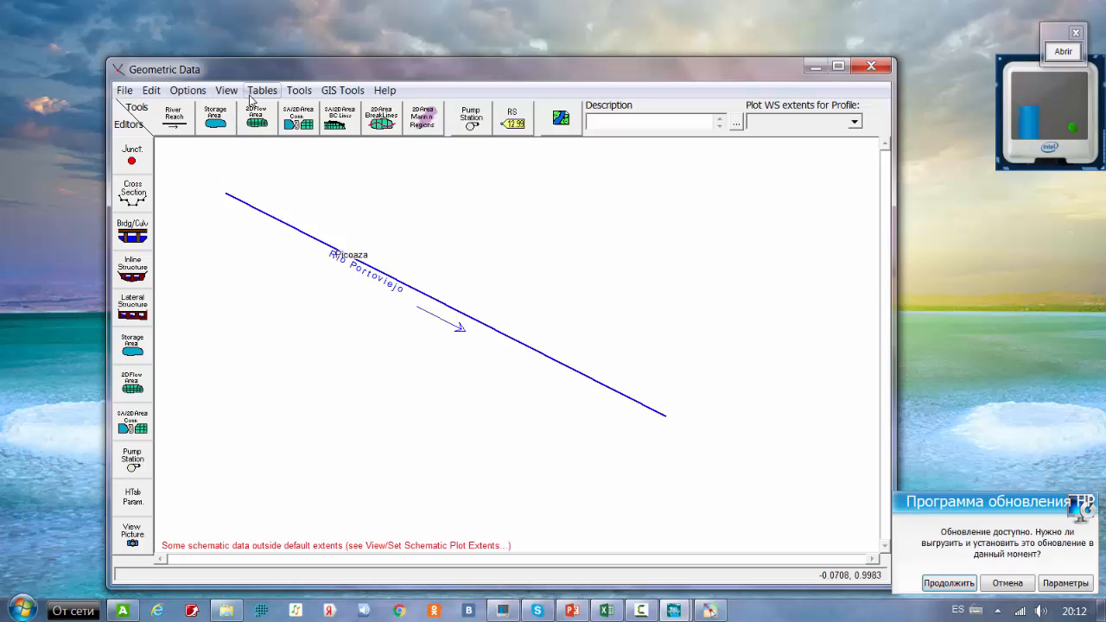
- Set the schematic plot extents of the river geometry to the computed data extents
click(228, 91)
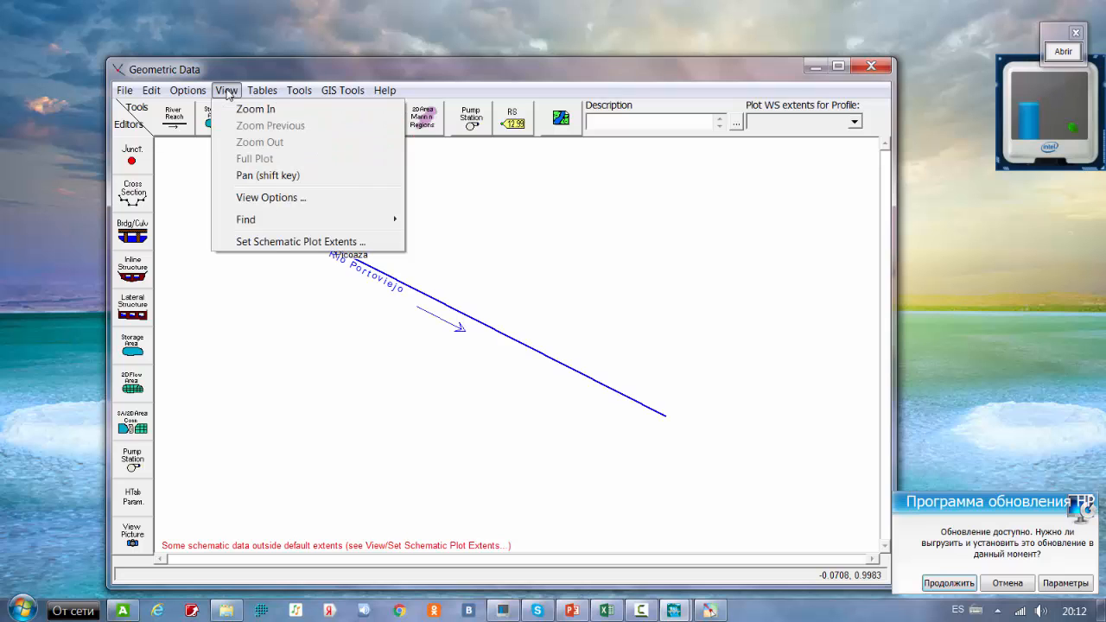
click(277, 244)
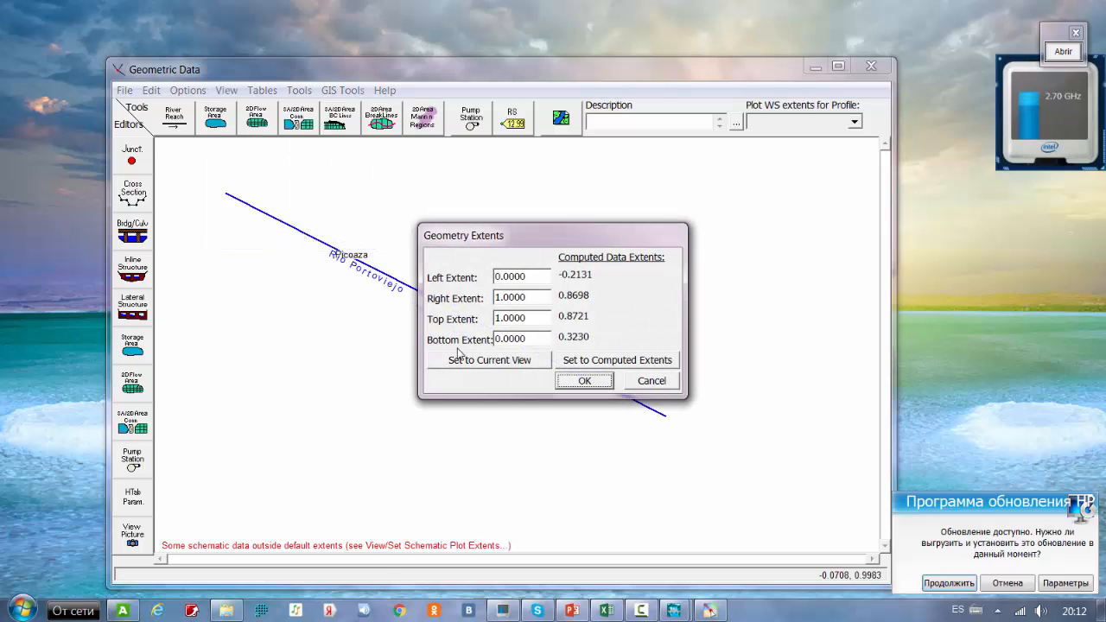
click(639, 362)
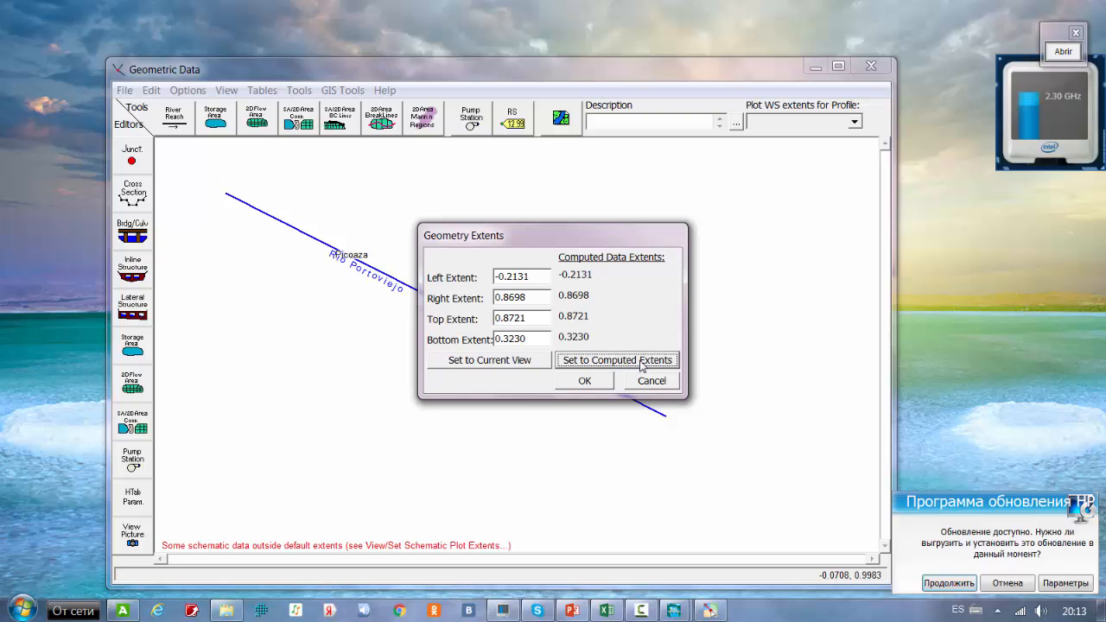
click(586, 381)
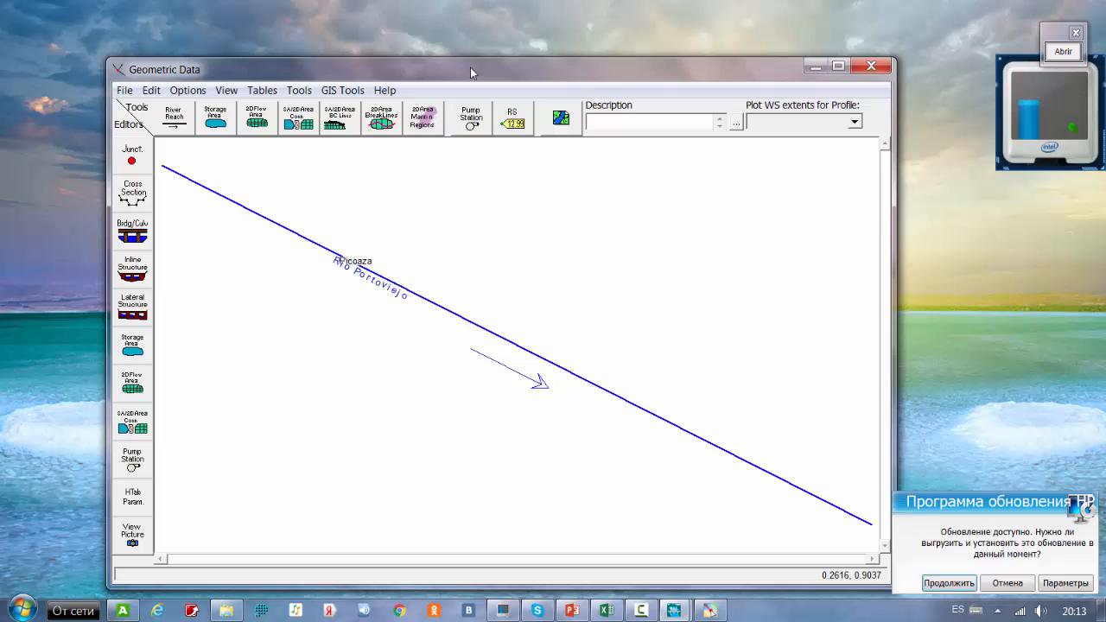
- Dismiss the HP update prompt and open the cross section editor for the Picoaza reach
drag(470, 68, 641, 348)
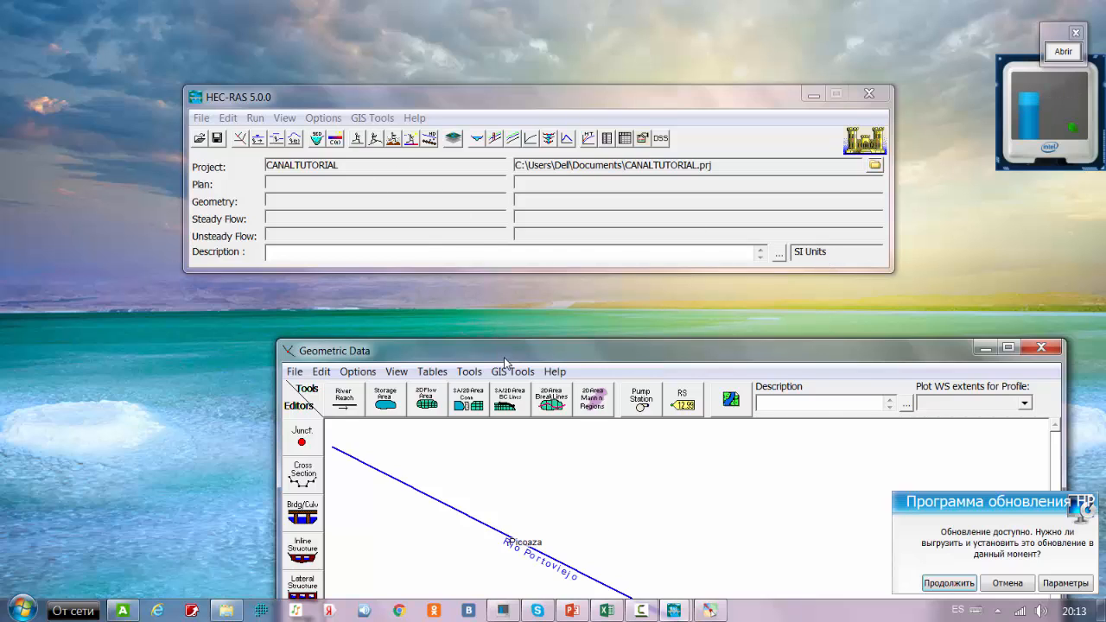
drag(508, 357, 362, 62)
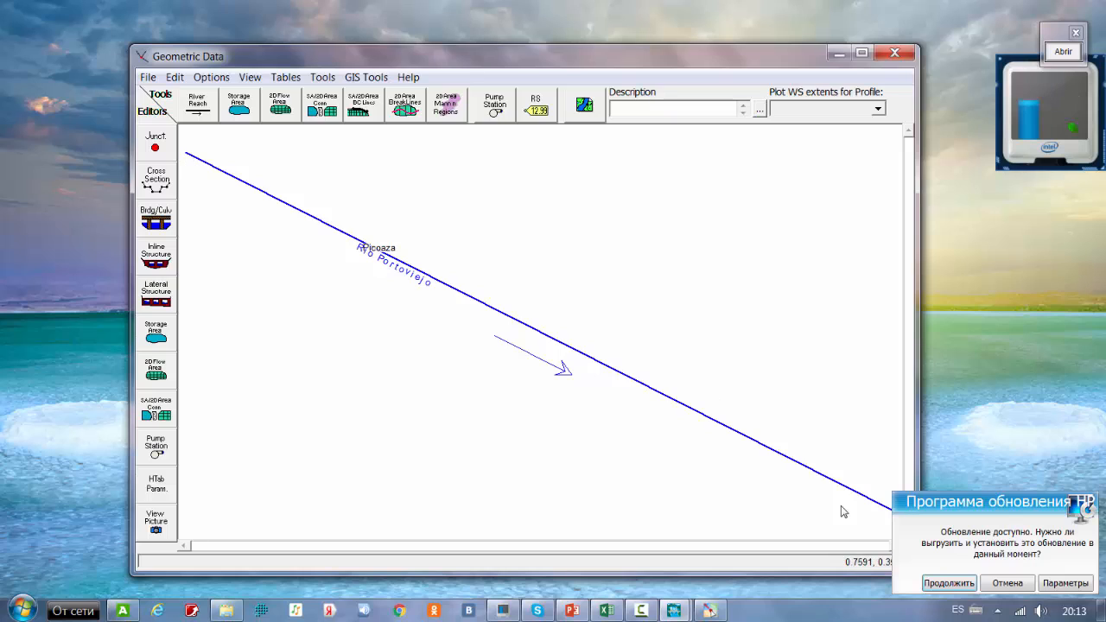
click(1011, 585)
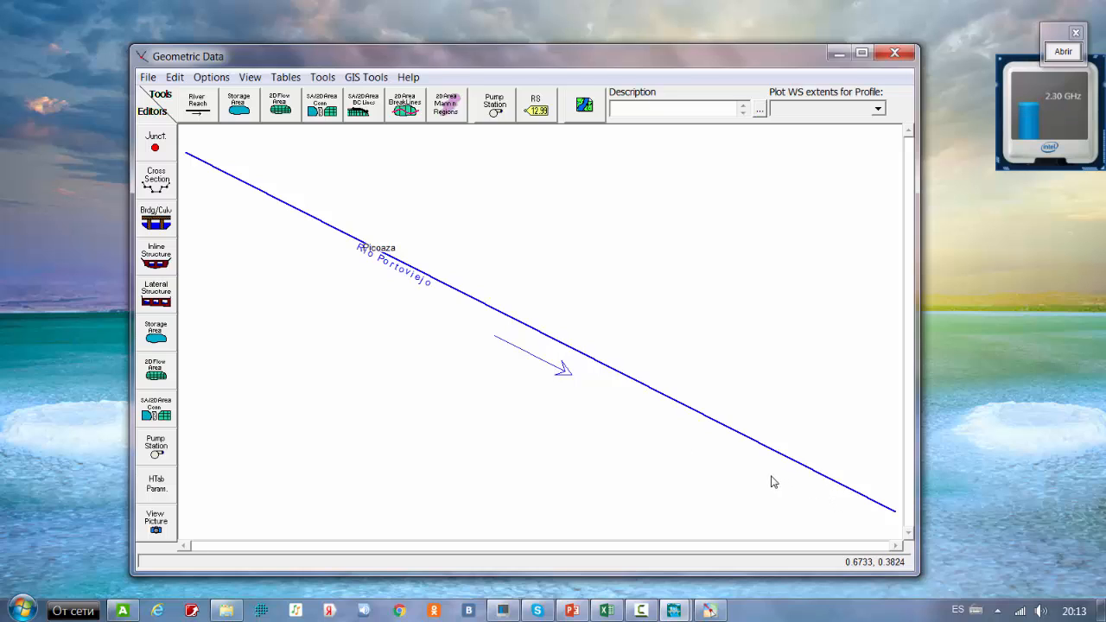
click(158, 189)
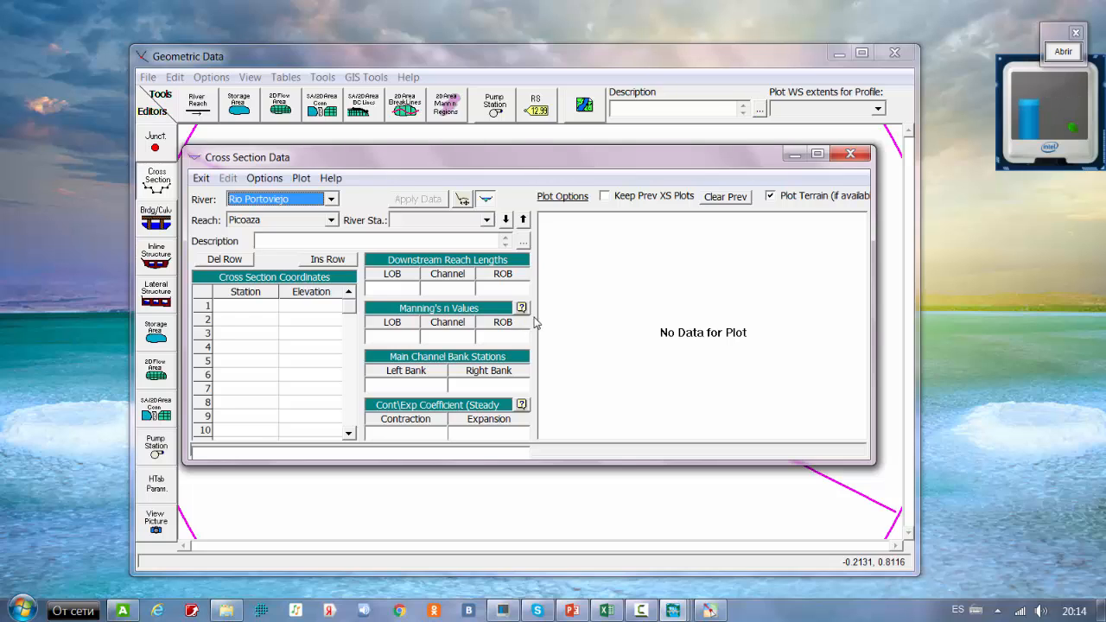
- Sketch a green trapezoidal channel profile with a vertical blue centreline as annotations over the empty cross section plot
click(1063, 54)
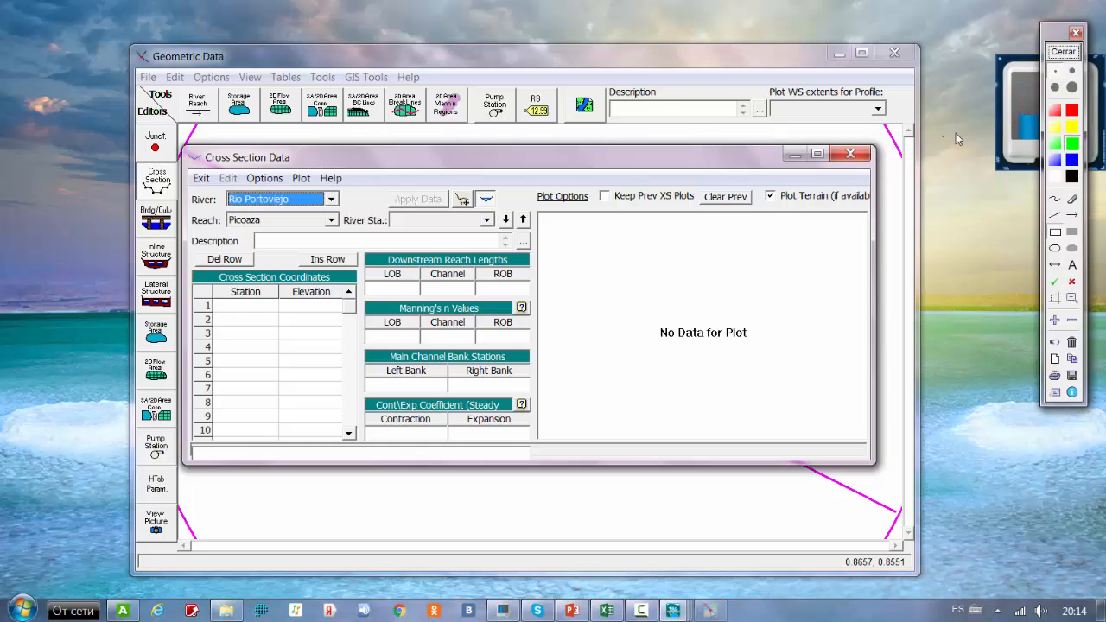
click(1056, 215)
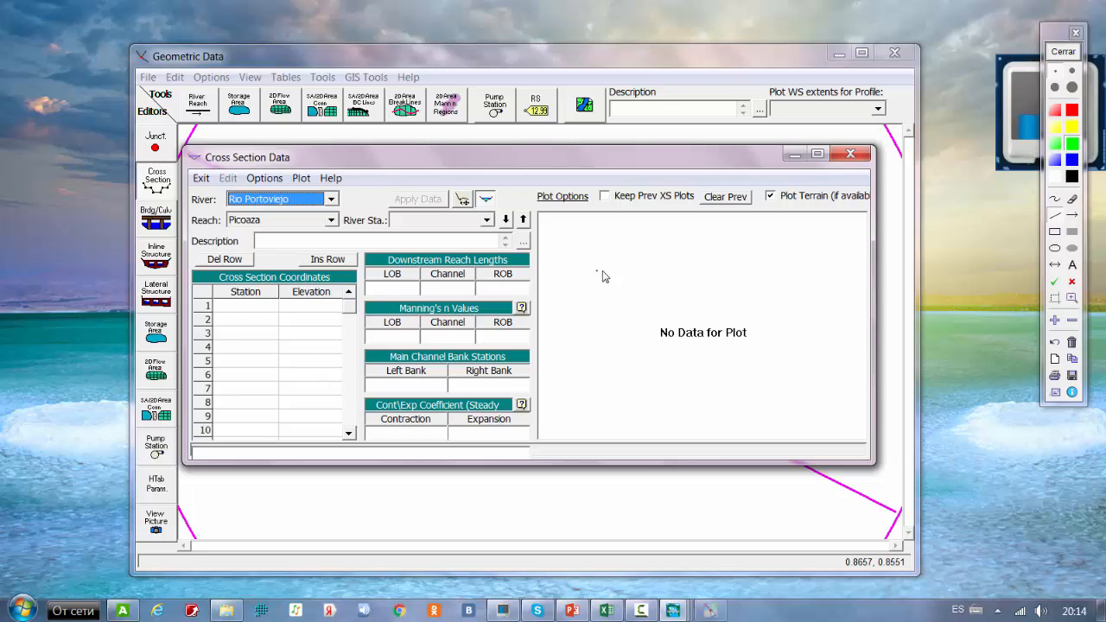
mouse_move(596, 270)
mouse_down()
mouse_move(667, 273)
mouse_move(648, 271)
mouse_move(705, 321)
mouse_move(765, 317)
mouse_move(795, 268)
mouse_move(853, 270)
mouse_up()
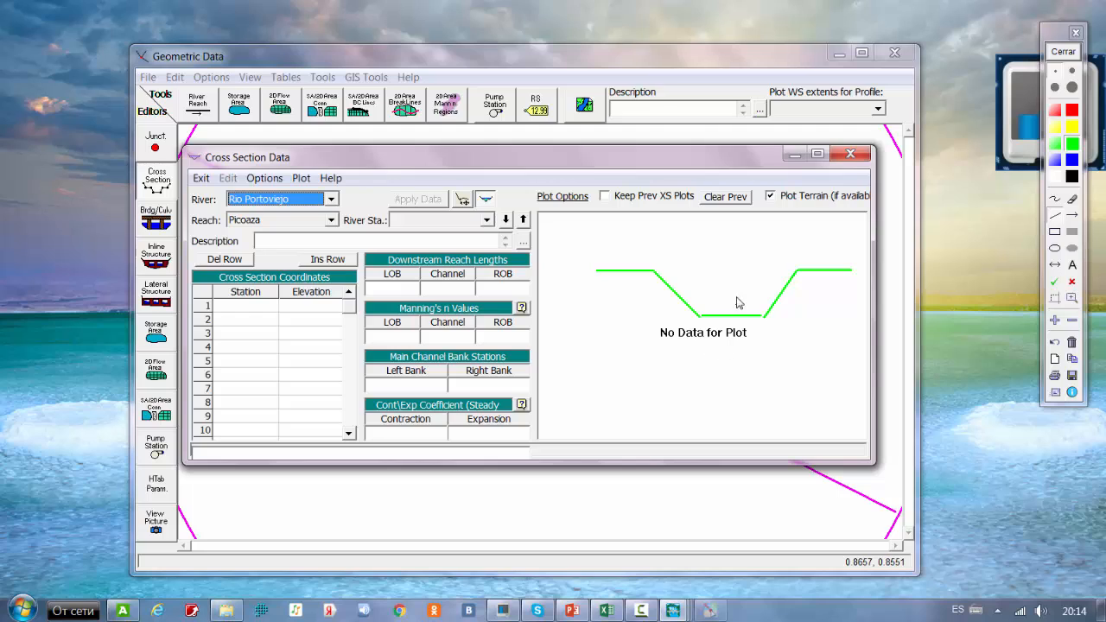
click(1072, 161)
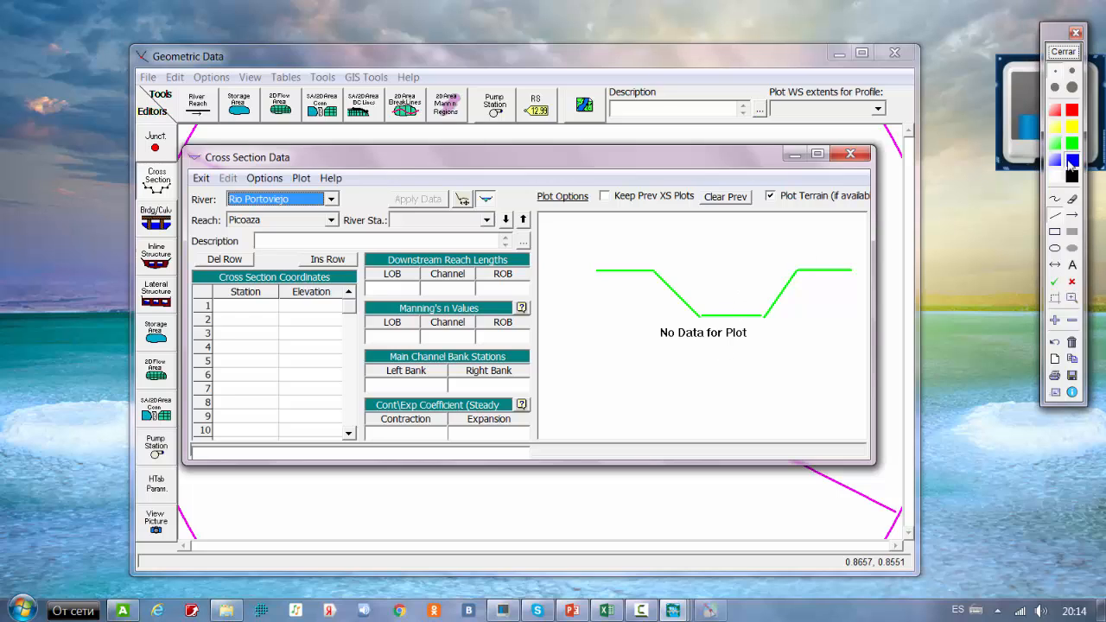
drag(759, 247, 851, 240)
mouse_move(724, 235)
mouse_down()
mouse_move(741, 363)
mouse_move(731, 414)
mouse_move(742, 394)
mouse_up()
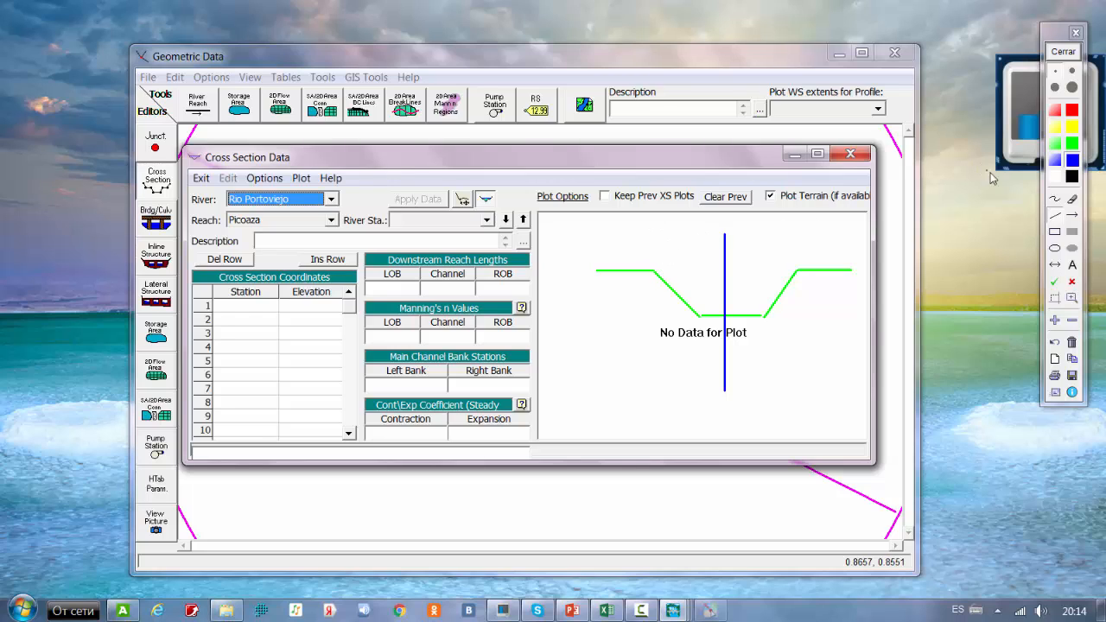
- Annotate the channel's top width in red as 11 m between the two bank tops
click(1070, 113)
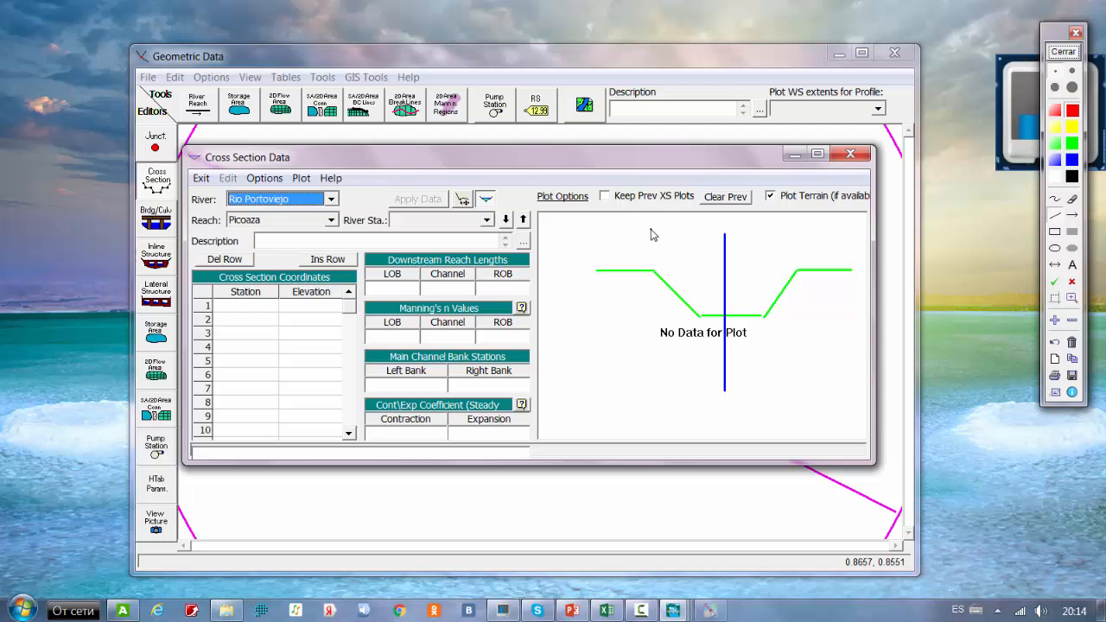
drag(654, 226, 657, 245)
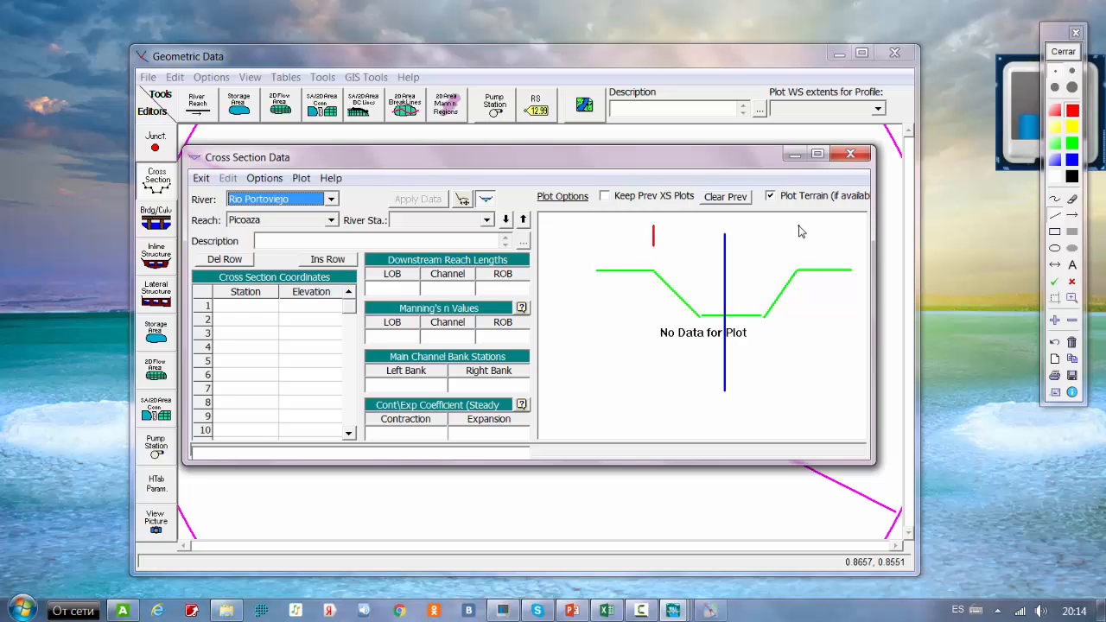
drag(799, 229, 798, 248)
drag(654, 234, 801, 241)
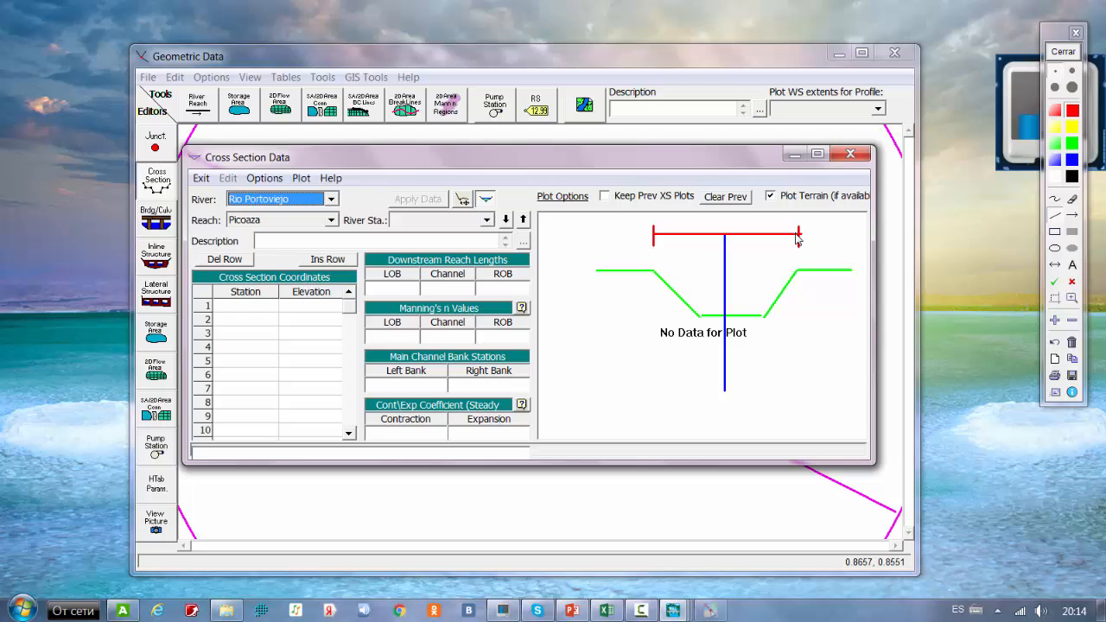
click(1056, 201)
drag(695, 229, 701, 233)
drag(725, 224, 736, 226)
- Annotate the channel's bottom width in red as 5 m below the bed line
click(1056, 216)
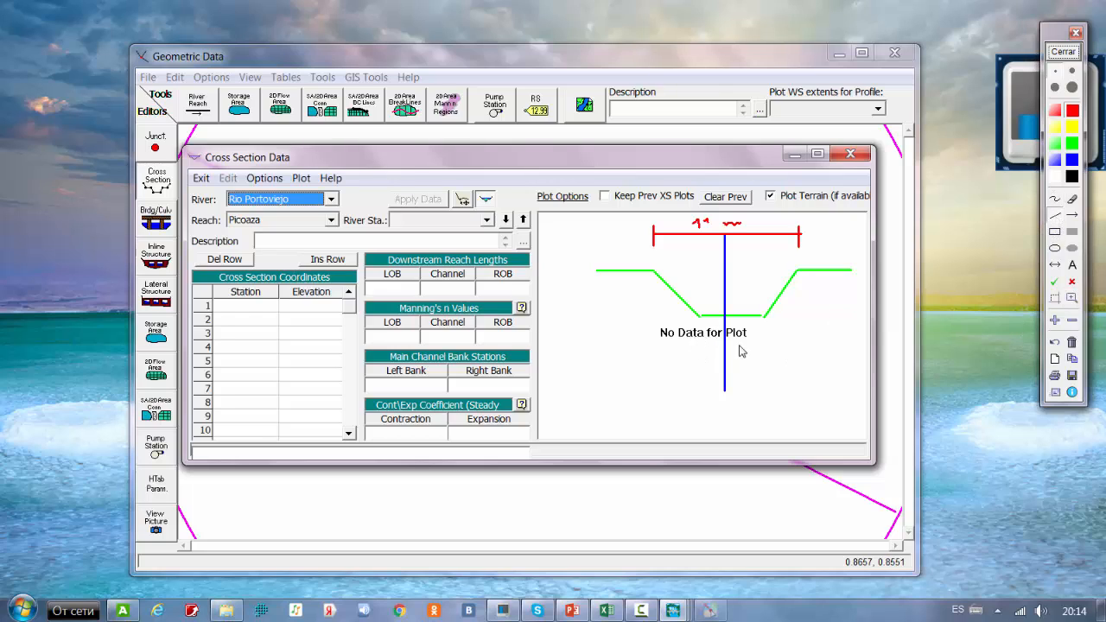
mouse_move(701, 333)
mouse_down()
mouse_move(700, 379)
mouse_move(701, 367)
mouse_up()
mouse_move(769, 339)
mouse_down()
mouse_move(768, 373)
mouse_move(768, 356)
mouse_up()
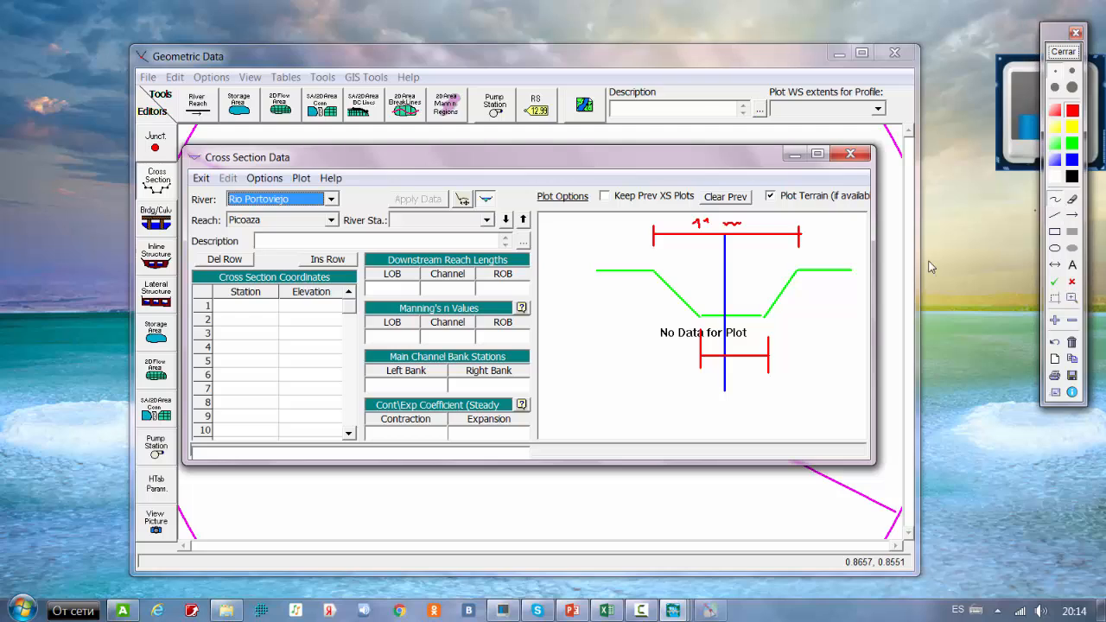
click(1058, 216)
mouse_move(737, 369)
mouse_down()
mouse_move(748, 386)
mouse_move(766, 384)
mouse_up()
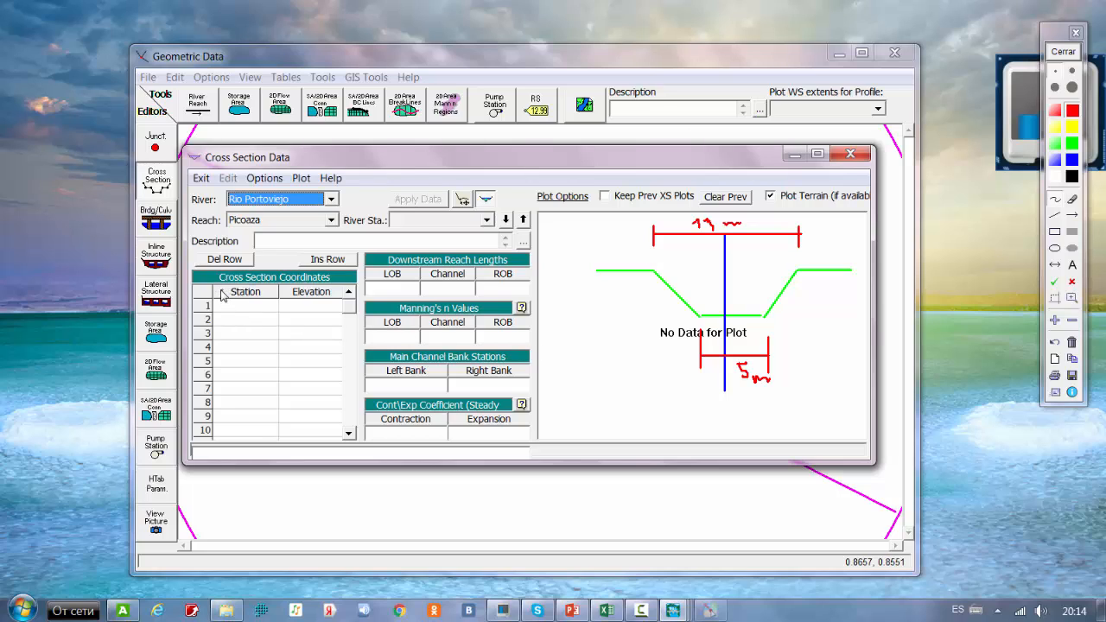
- Mark the Station and Elevation headings, label both bank tops with elevation 100 and note the channel depth as 3
drag(221, 292, 230, 292)
drag(631, 254, 661, 254)
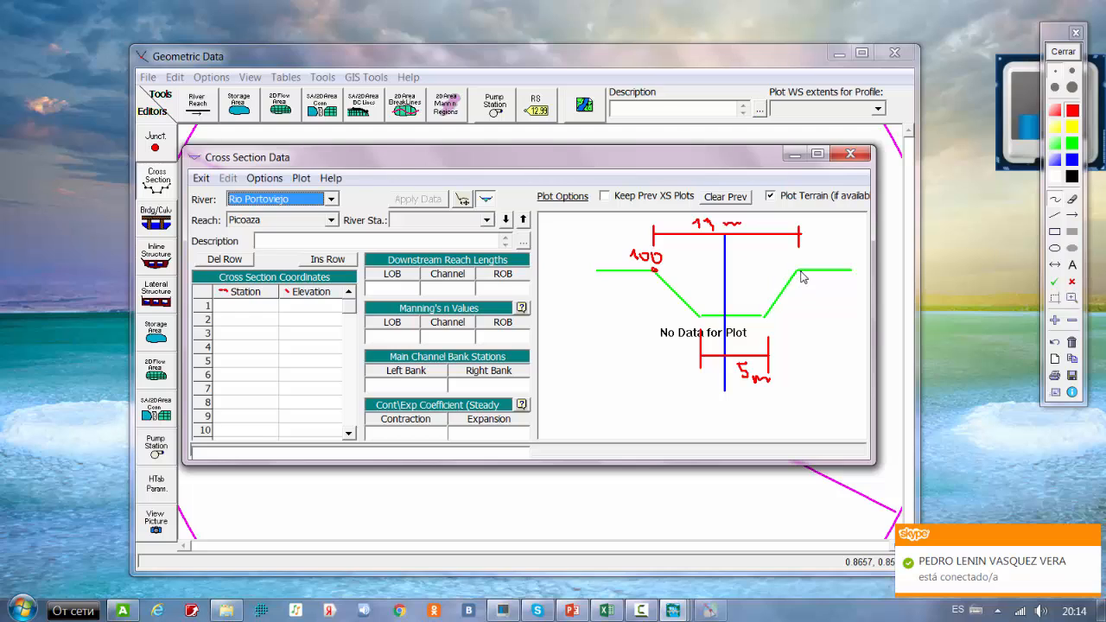
click(799, 271)
mouse_move(810, 254)
mouse_down()
mouse_move(836, 255)
mouse_move(828, 250)
mouse_up()
mouse_move(834, 271)
mouse_down()
mouse_move(835, 301)
mouse_move(856, 300)
mouse_move(837, 324)
mouse_move(848, 317)
mouse_up()
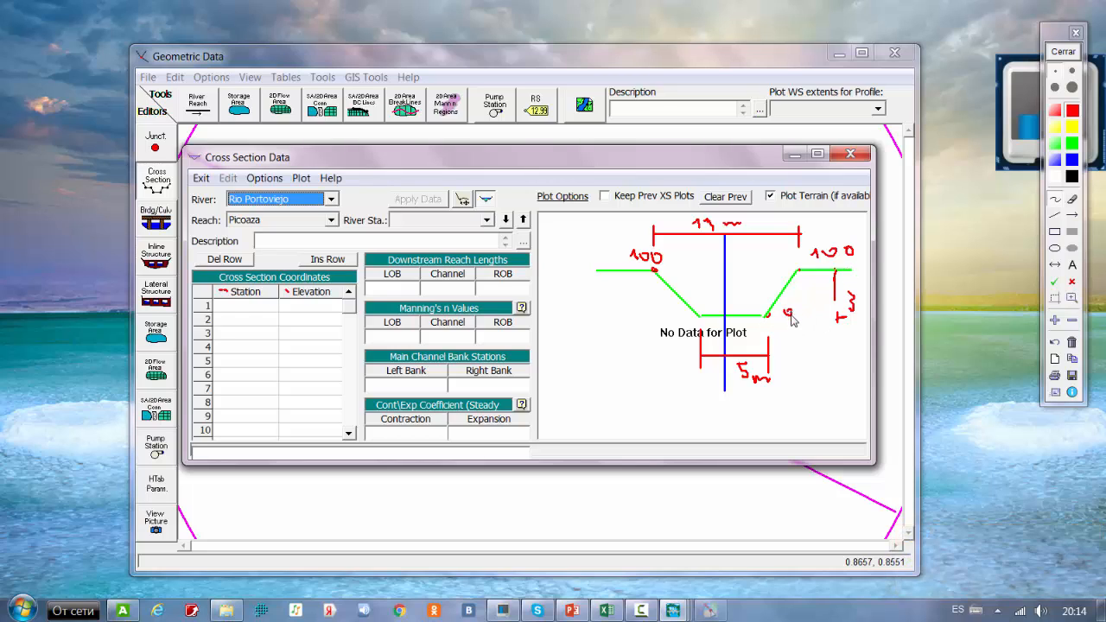
- Label the sketch's bed elevation 97, centreline station 0, bed-edge stations -2.5 and 2.5, and bank-top stations -5.5 and 5.5
mouse_move(791, 314)
mouse_down()
mouse_move(792, 328)
mouse_move(804, 327)
mouse_up()
drag(697, 318, 643, 342)
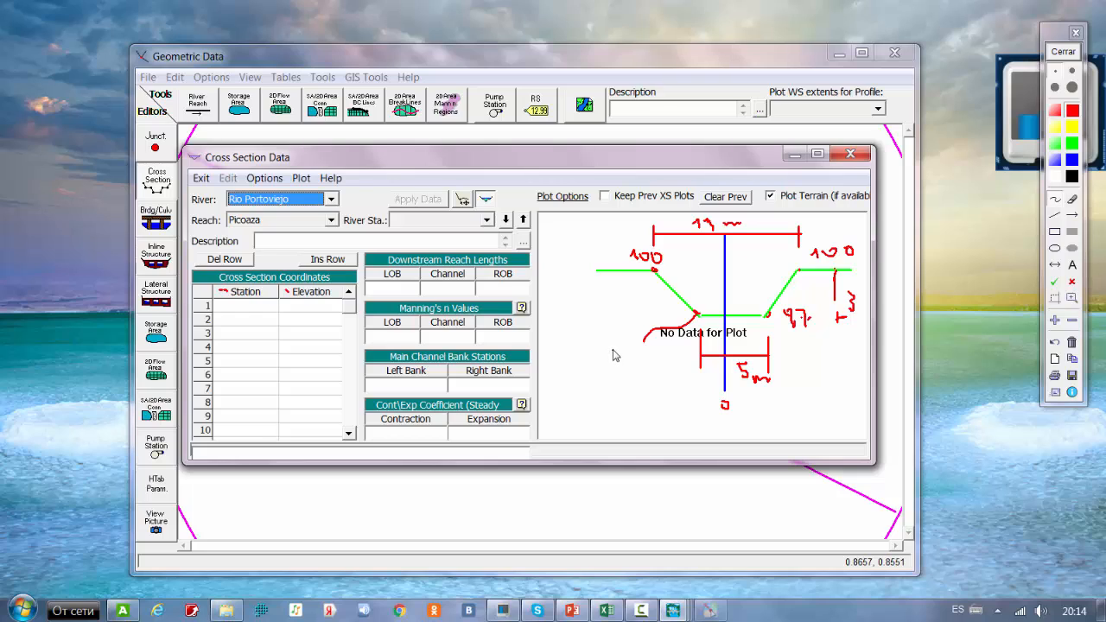
drag(608, 352, 619, 353)
click(643, 357)
drag(660, 352, 659, 365)
mouse_move(773, 321)
mouse_down()
mouse_move(803, 381)
mouse_move(823, 386)
mouse_up()
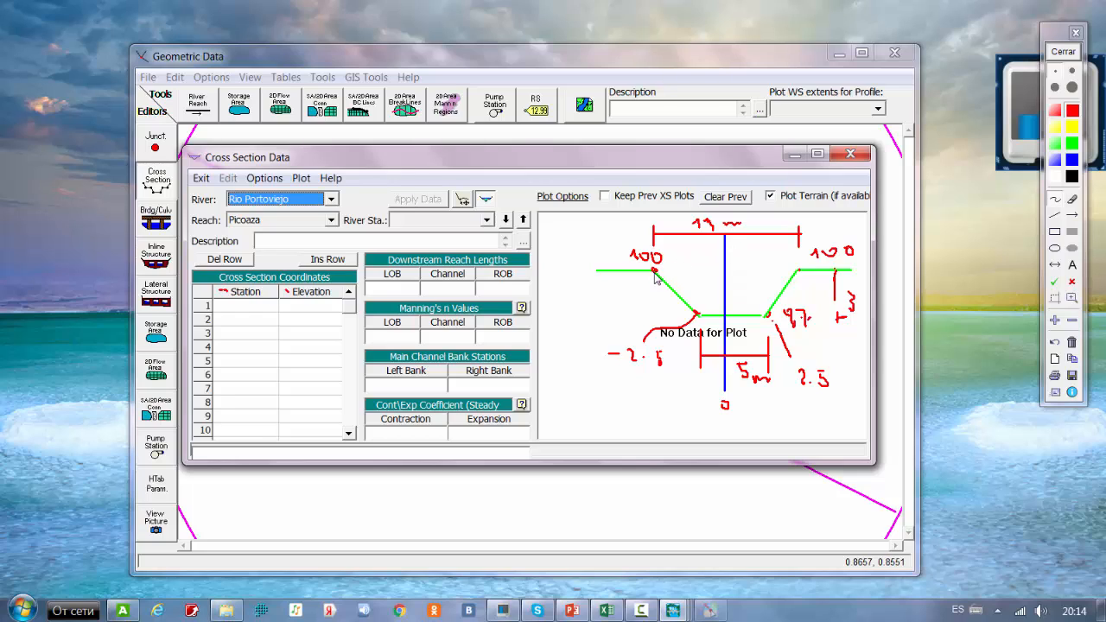
drag(591, 294, 644, 300)
mouse_move(757, 250)
mouse_down()
mouse_move(765, 266)
mouse_move(774, 253)
mouse_move(796, 271)
mouse_up()
- Write the discharge Q = 20 m³/s as a red note below the sketched channel
mouse_move(559, 388)
mouse_down()
mouse_move(545, 396)
mouse_move(563, 406)
mouse_move(562, 380)
mouse_move(569, 412)
mouse_move(592, 401)
mouse_move(591, 413)
mouse_up()
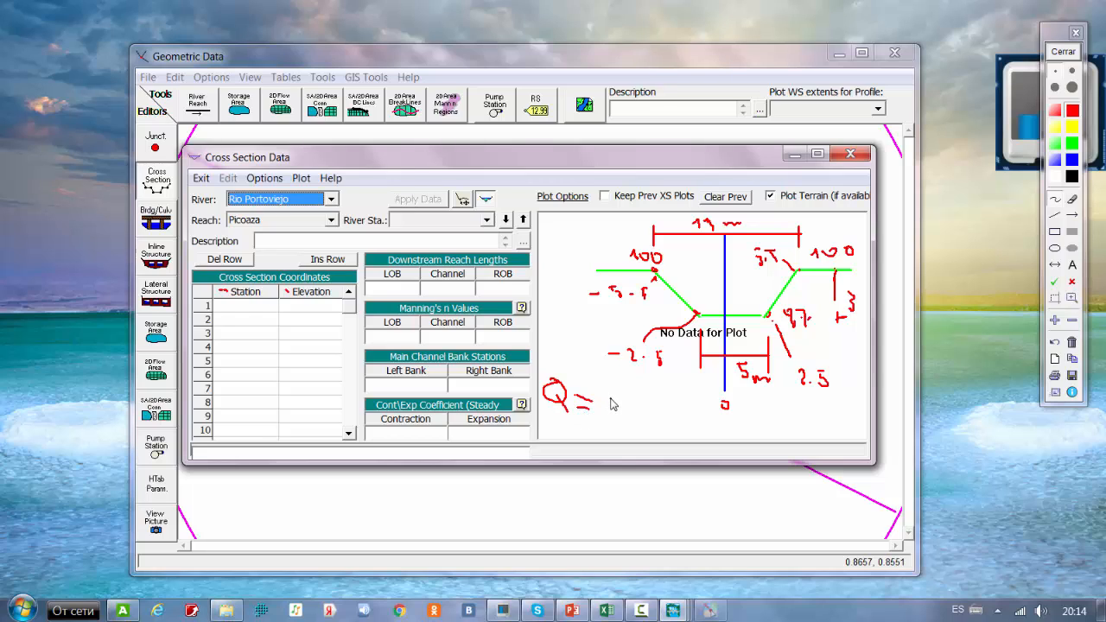
drag(609, 398, 625, 409)
mouse_move(635, 396)
mouse_down()
mouse_move(634, 410)
mouse_move(635, 396)
mouse_move(679, 398)
mouse_move(702, 422)
mouse_up()
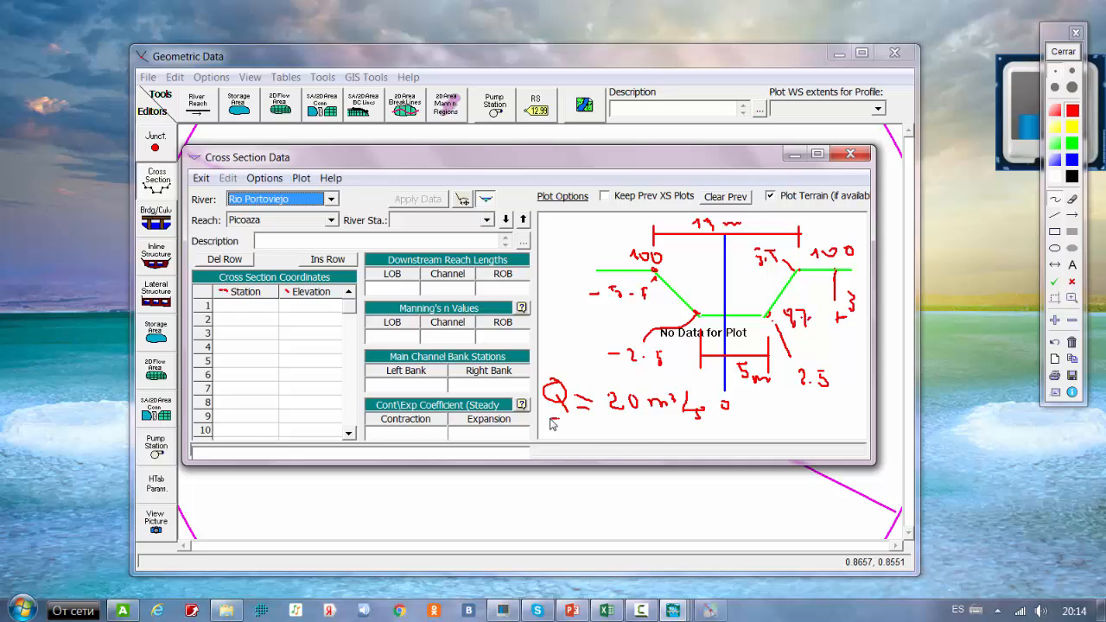
mouse_move(562, 419)
mouse_down()
mouse_move(553, 435)
mouse_move(639, 426)
mouse_move(680, 432)
mouse_move(674, 440)
mouse_up()
click(623, 432)
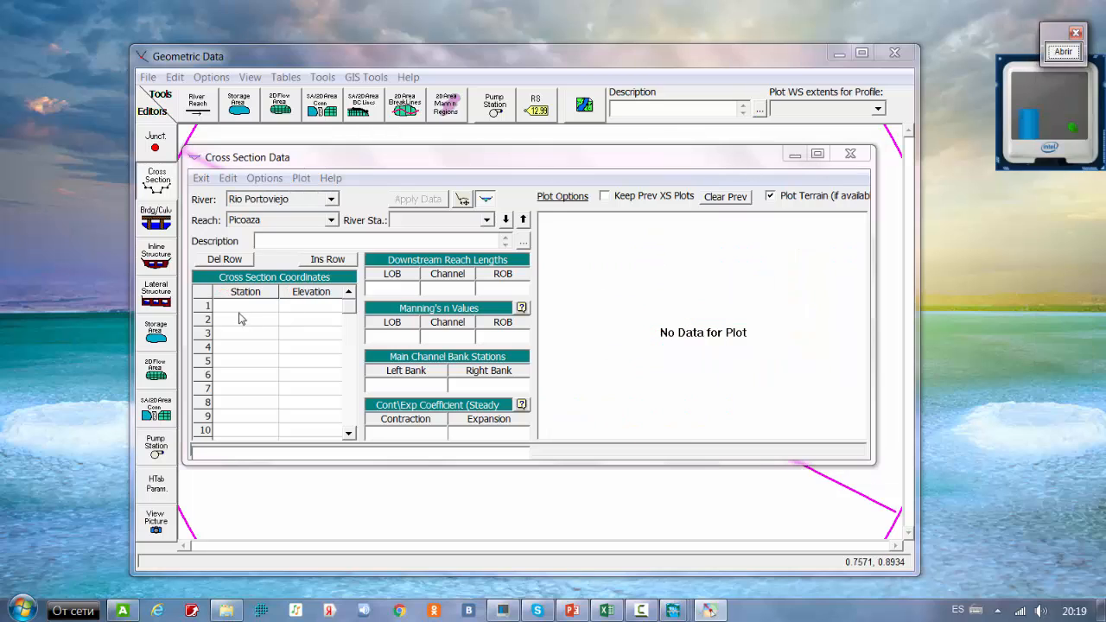
click(241, 314)
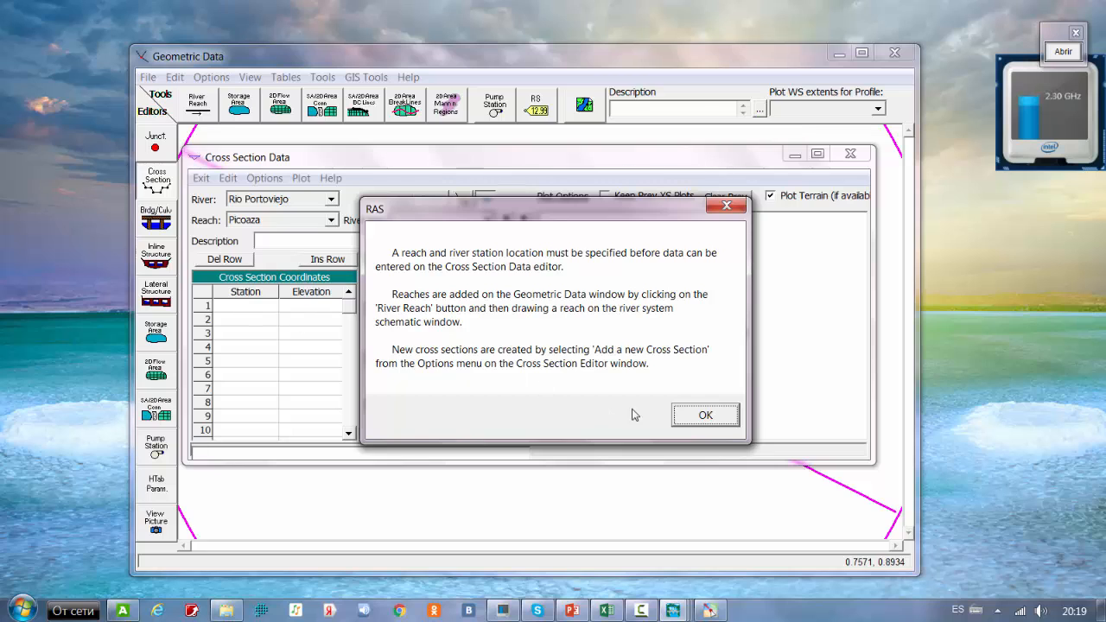
click(707, 419)
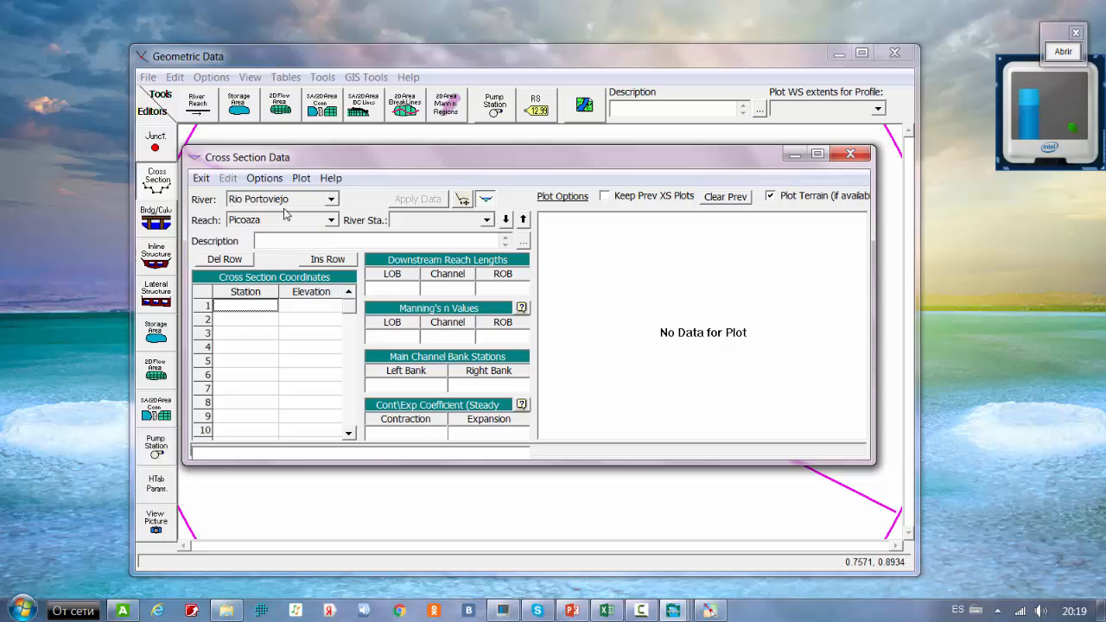
click(847, 153)
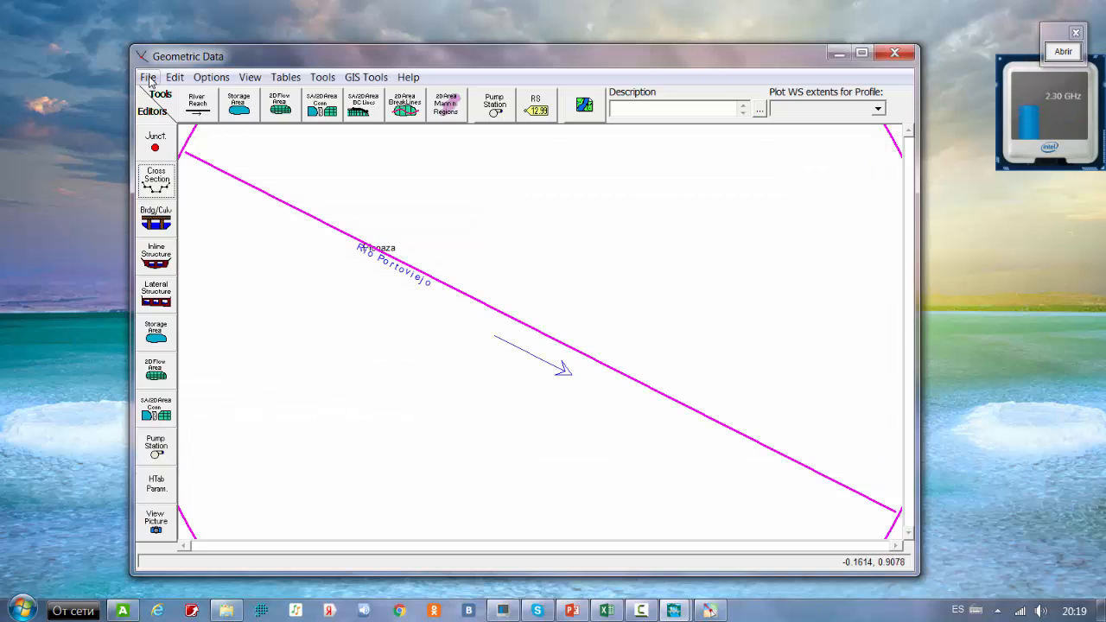
click(157, 182)
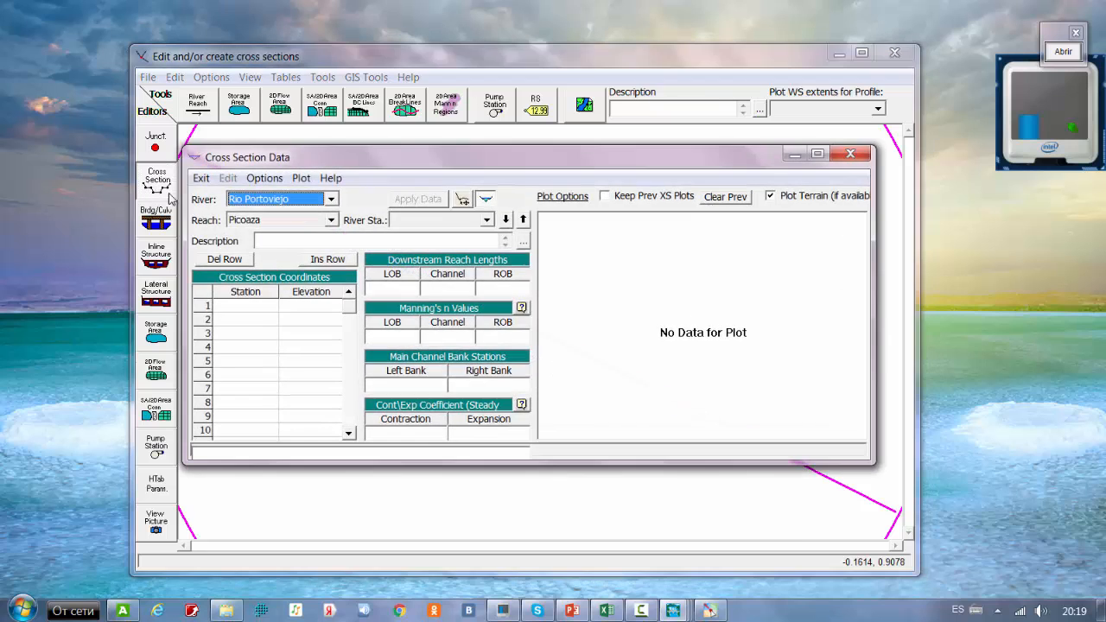
click(264, 179)
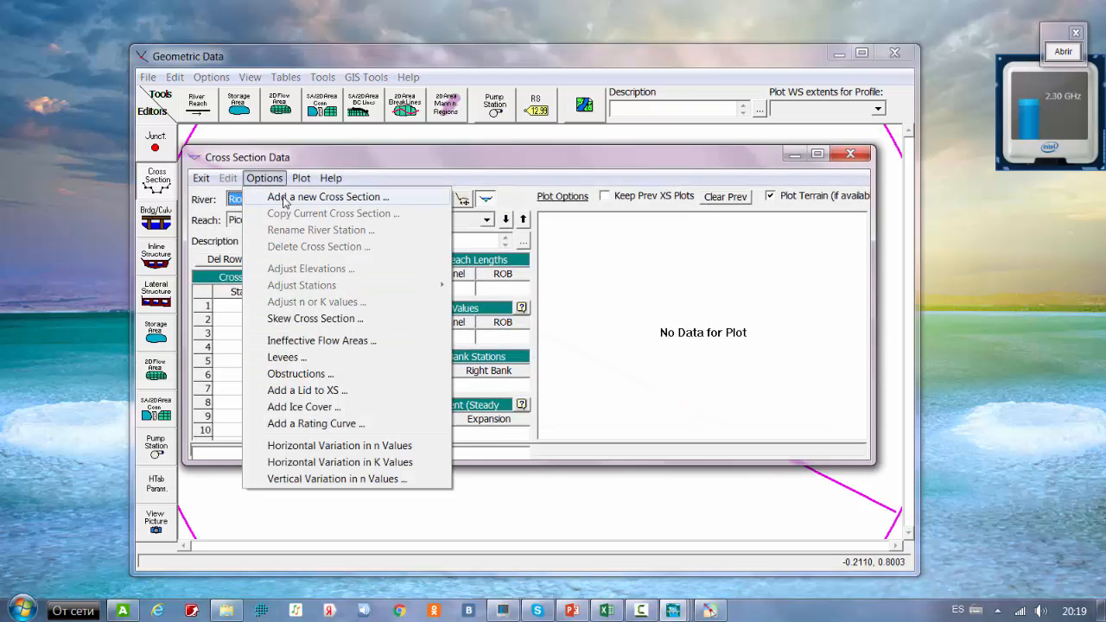
click(285, 199)
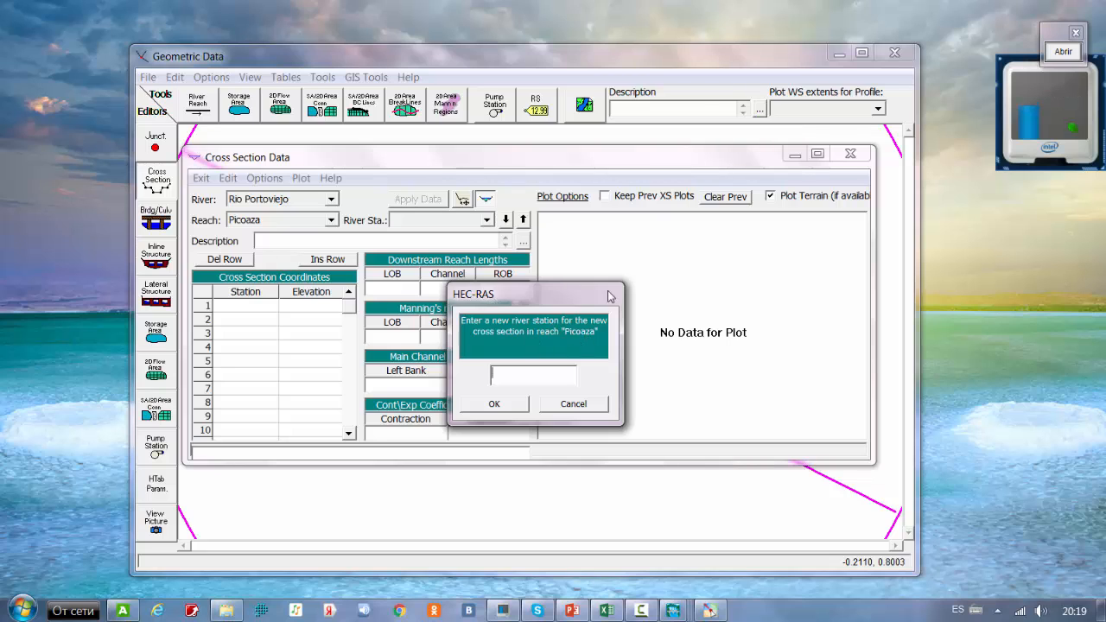
click(574, 405)
click(850, 154)
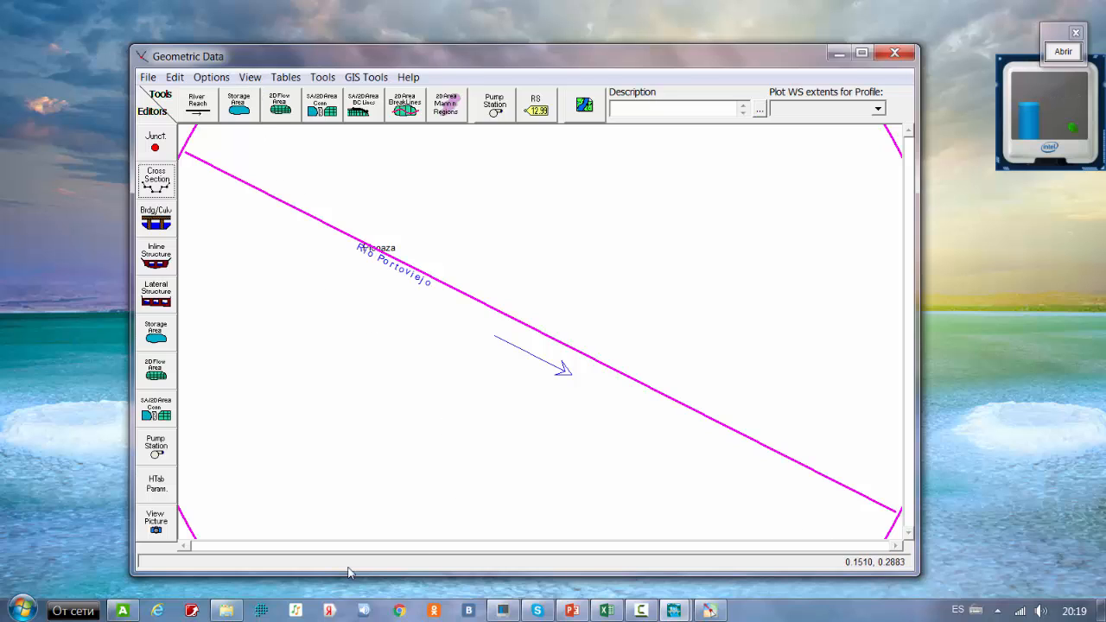
- Reapply the computed data extents as the geometry's schematic plot extents
click(249, 77)
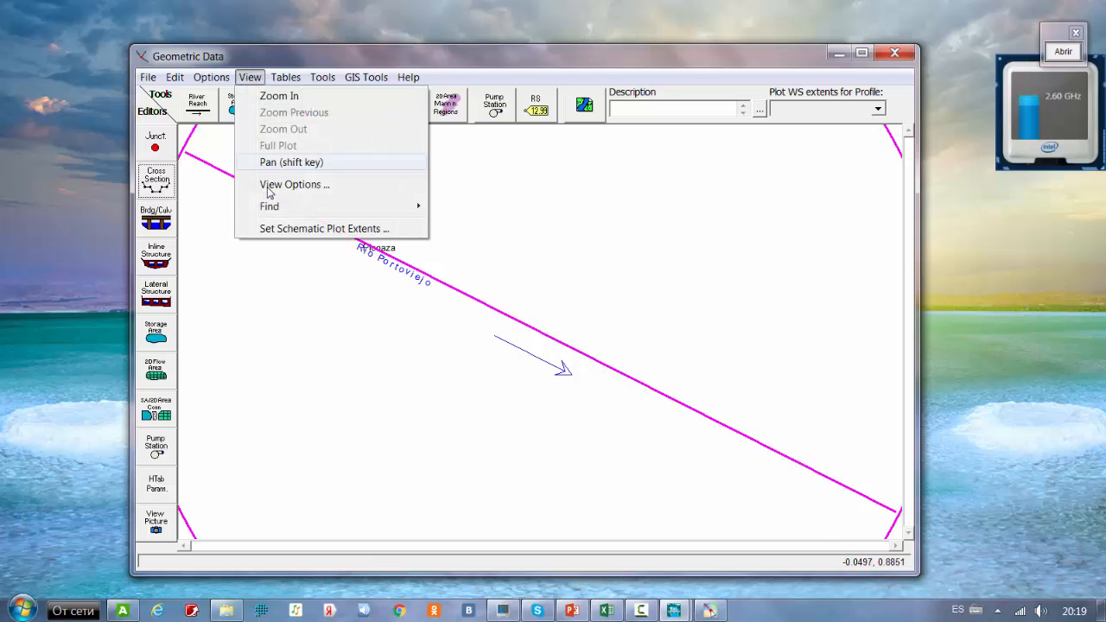
click(286, 228)
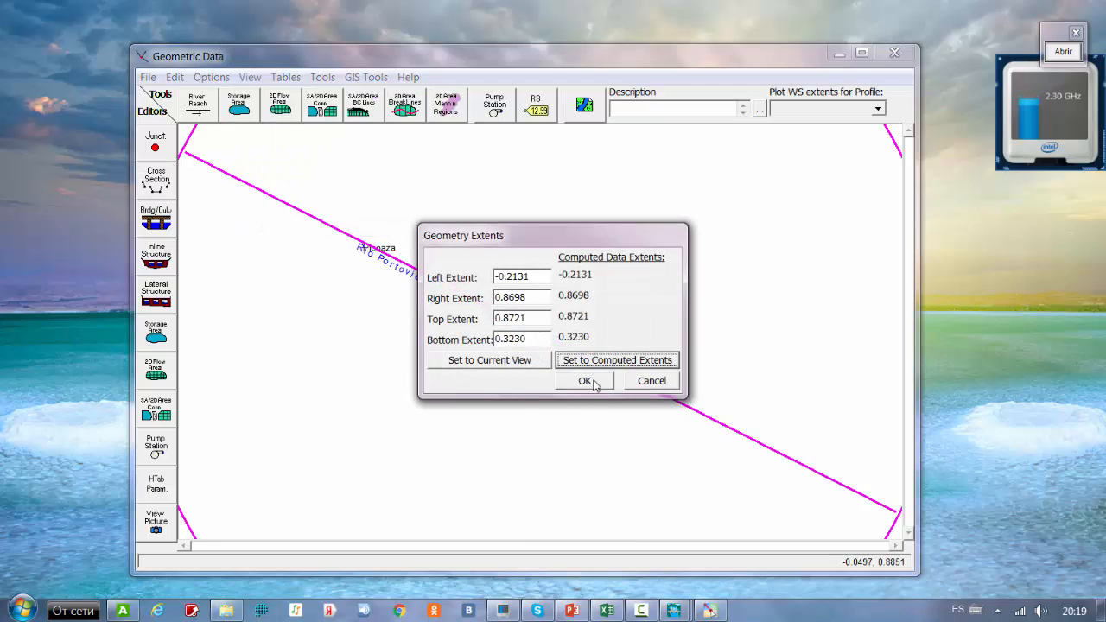
click(593, 382)
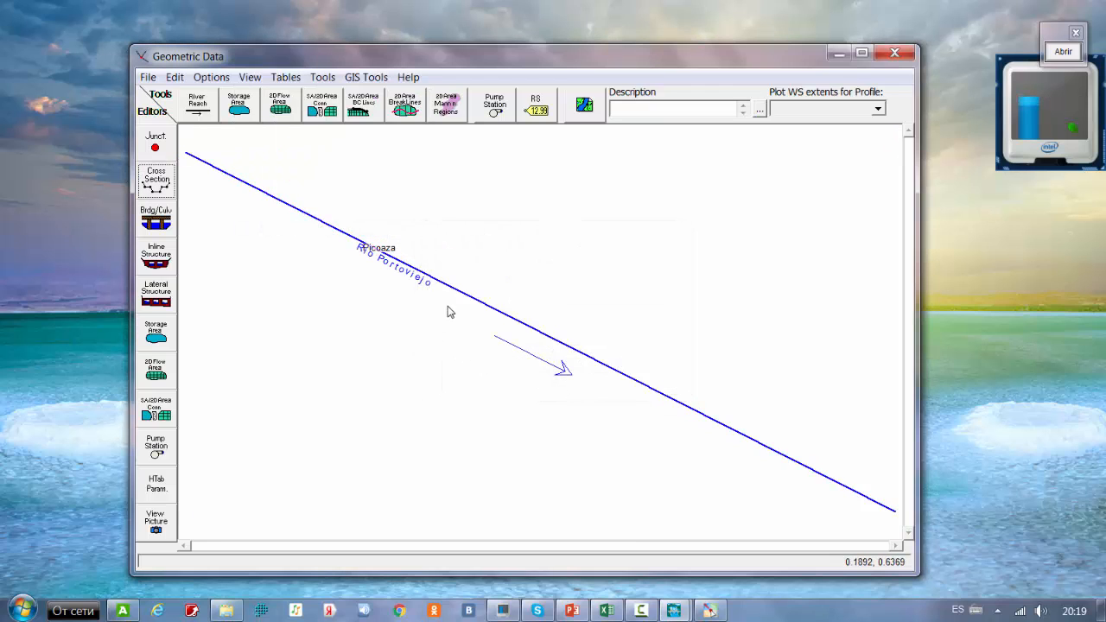
- Add a new cross section at river station 1 in reach Picoaza and describe it as 0+000
click(155, 182)
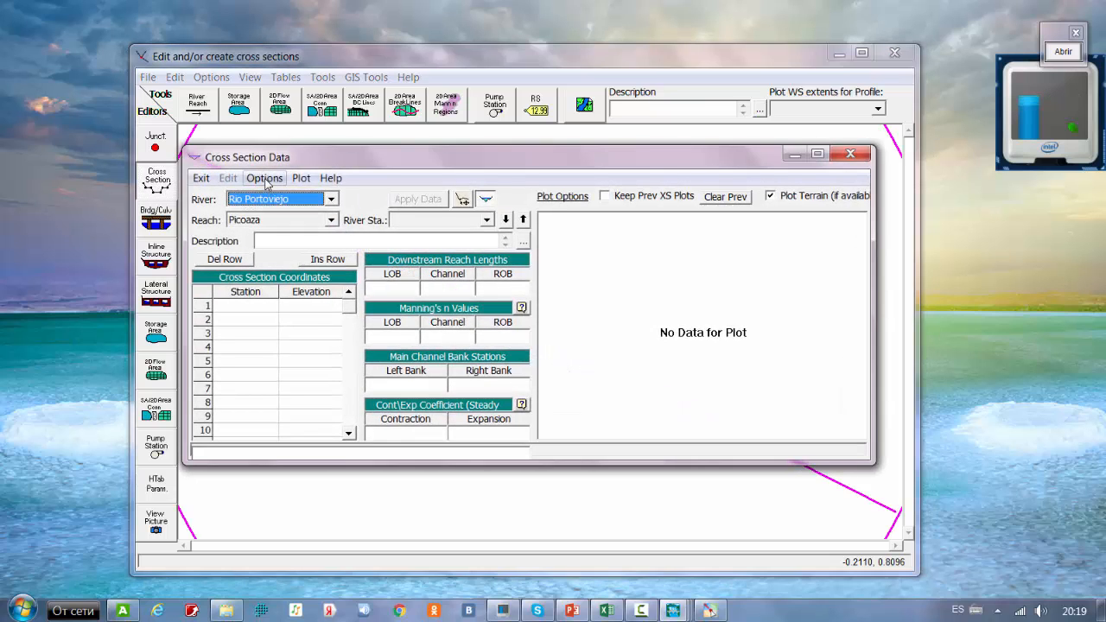
click(266, 179)
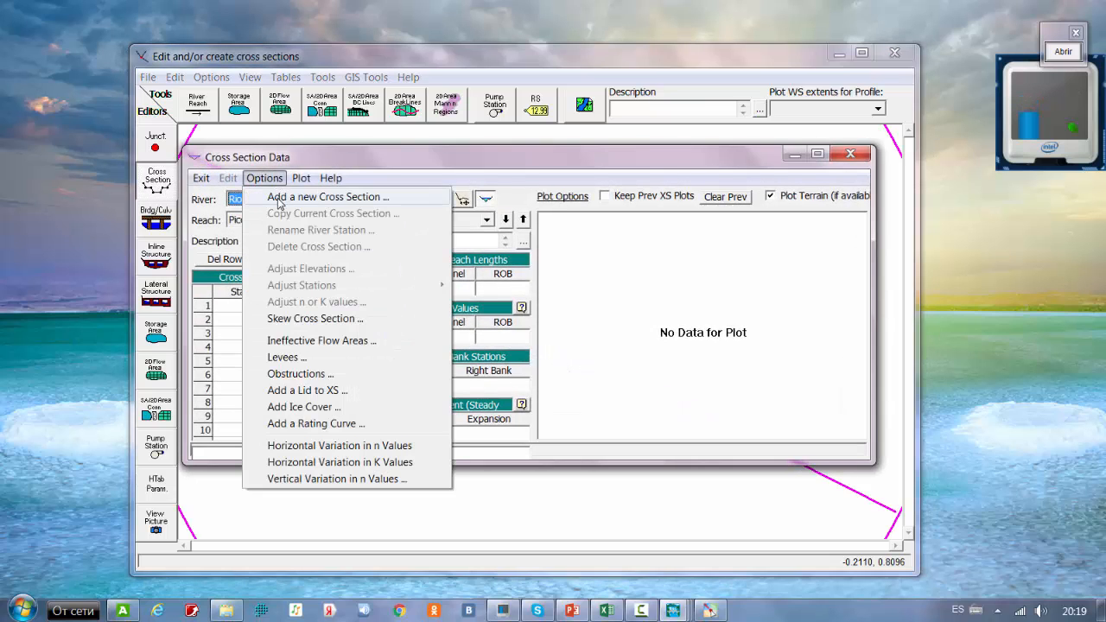
click(279, 201)
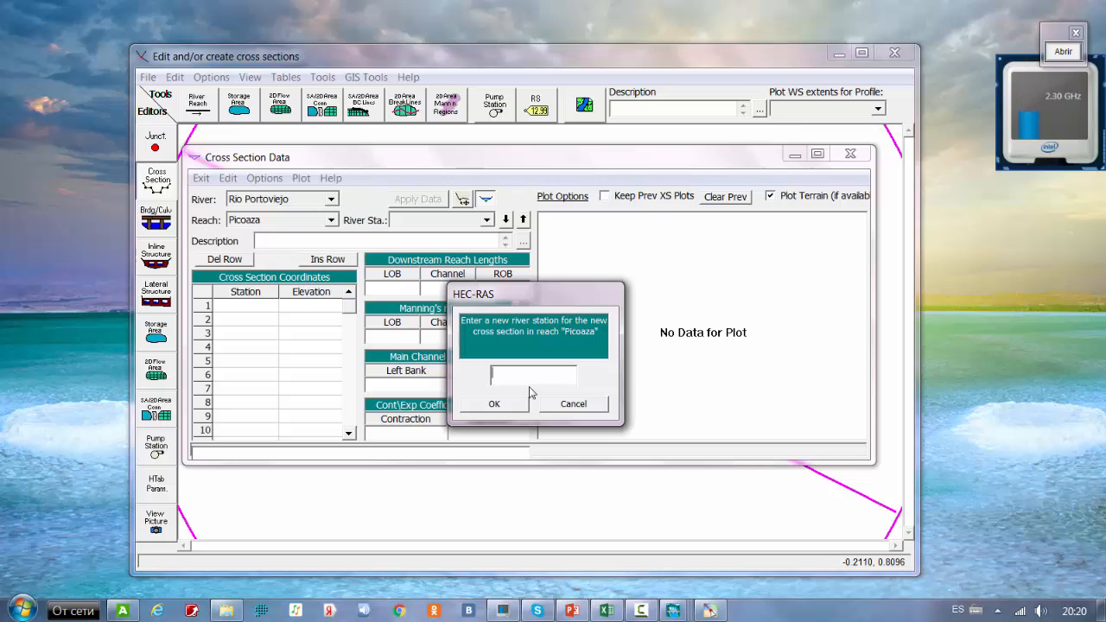
text(1)
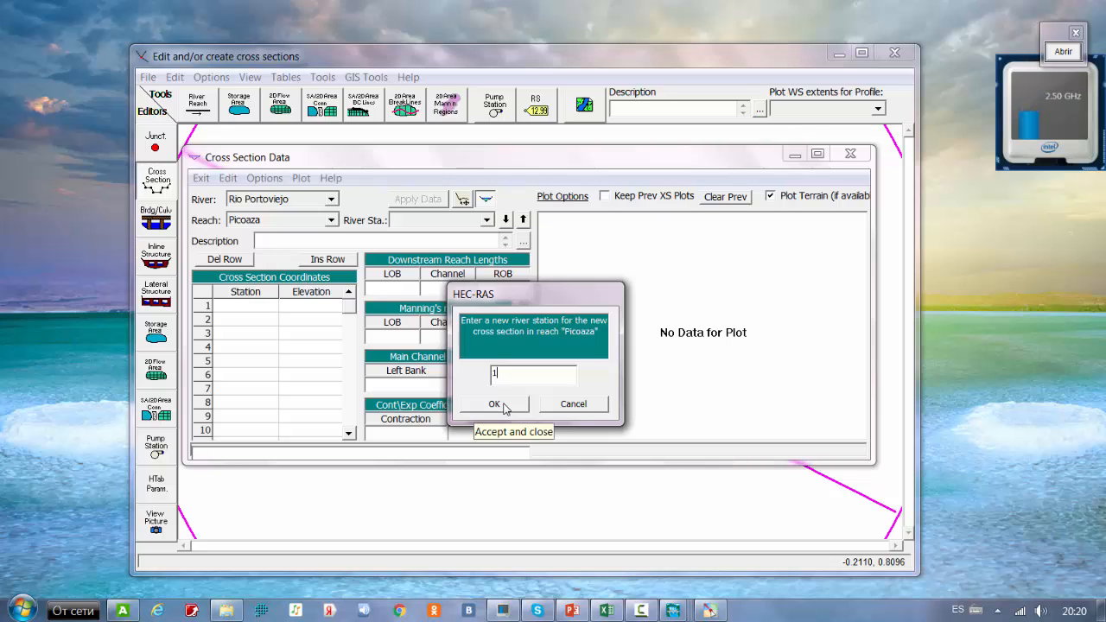
click(505, 409)
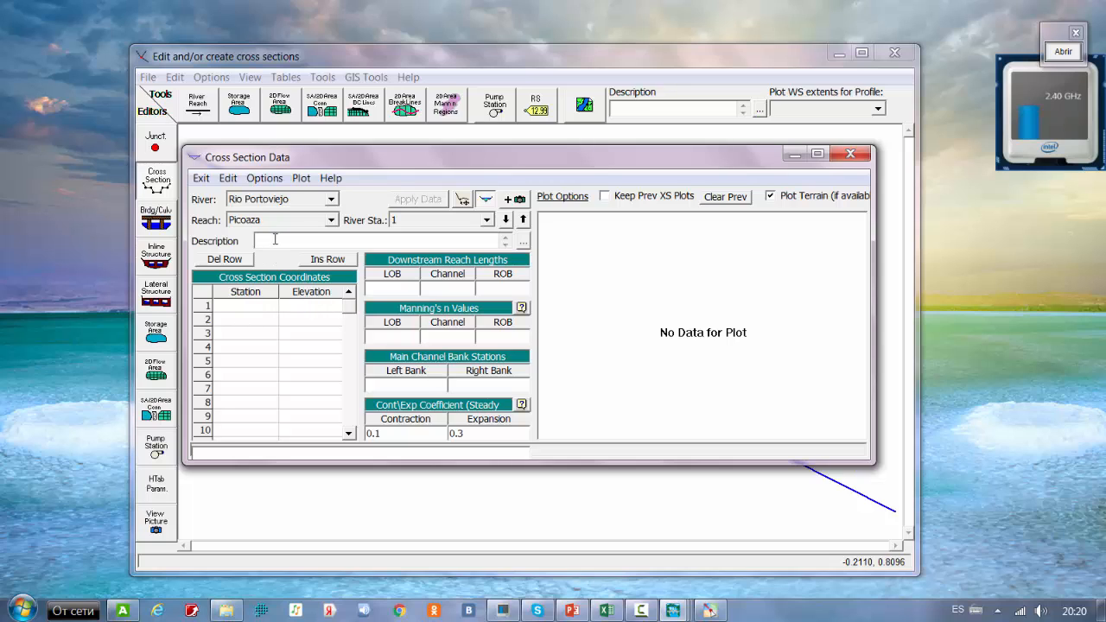
text(0+000)
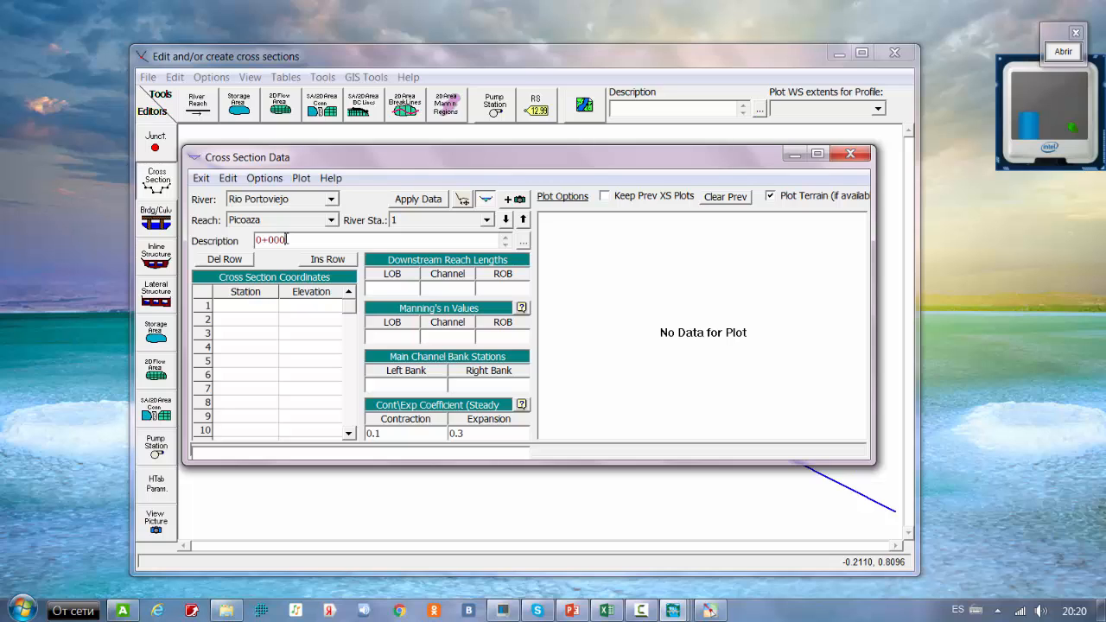
- Enter the first two coordinates of the section: station -5.5 at elevation 100 and station -2.5 at elevation 97
click(243, 307)
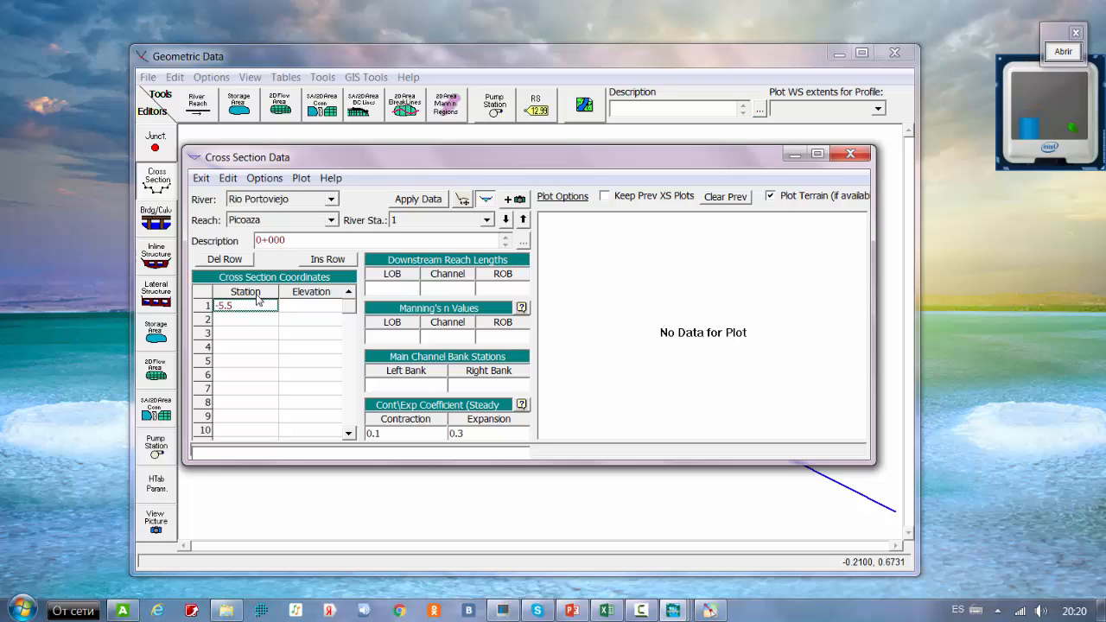
click(310, 313)
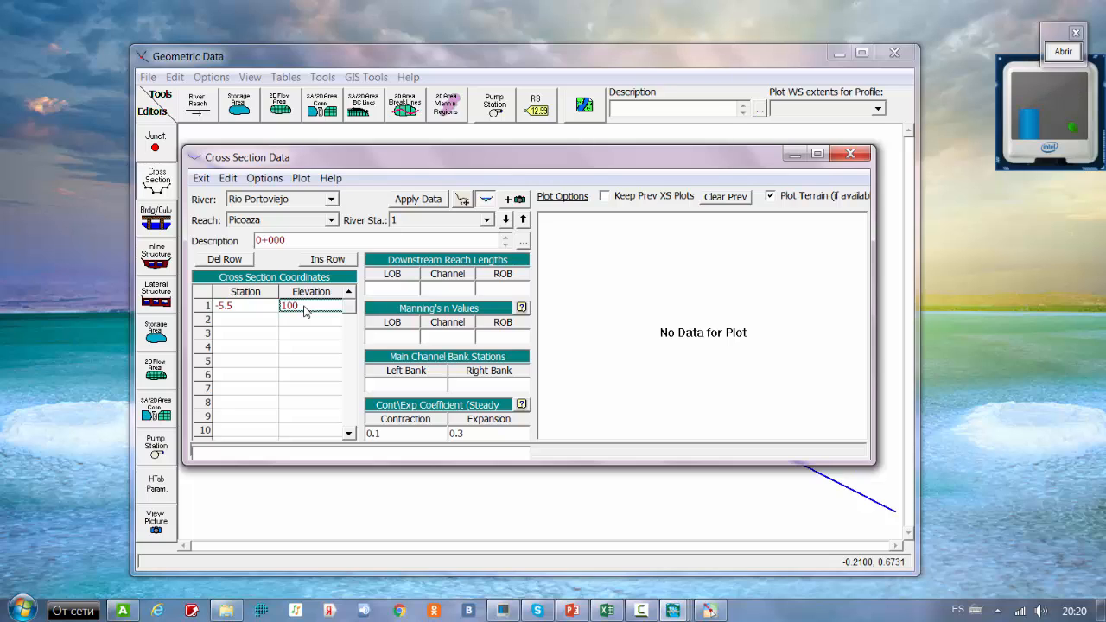
click(242, 322)
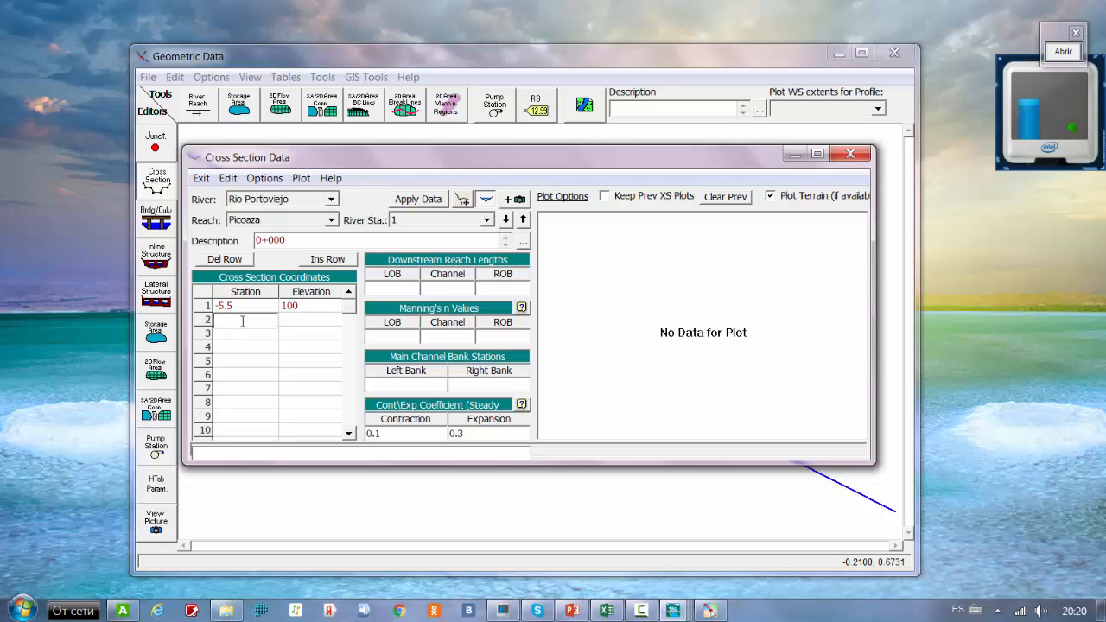
text(-2.5)
key(Tab)
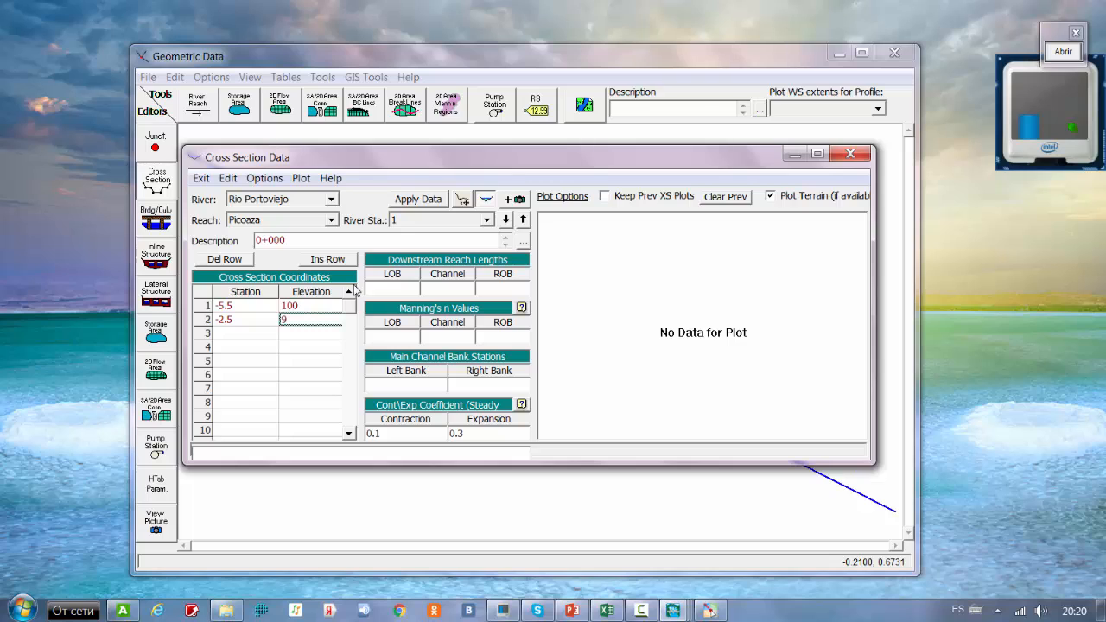
key(Tab)
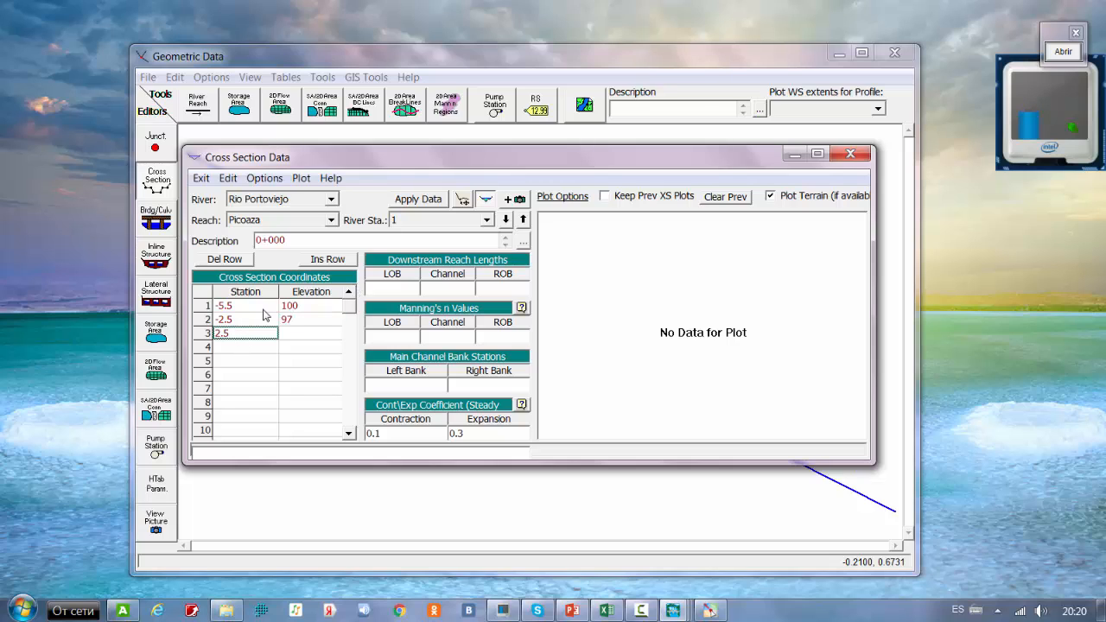
- Enter the remaining two section coordinates: station 2.5 at elevation 97 and station 5.5 at elevation 100
text(2.5)
click(294, 336)
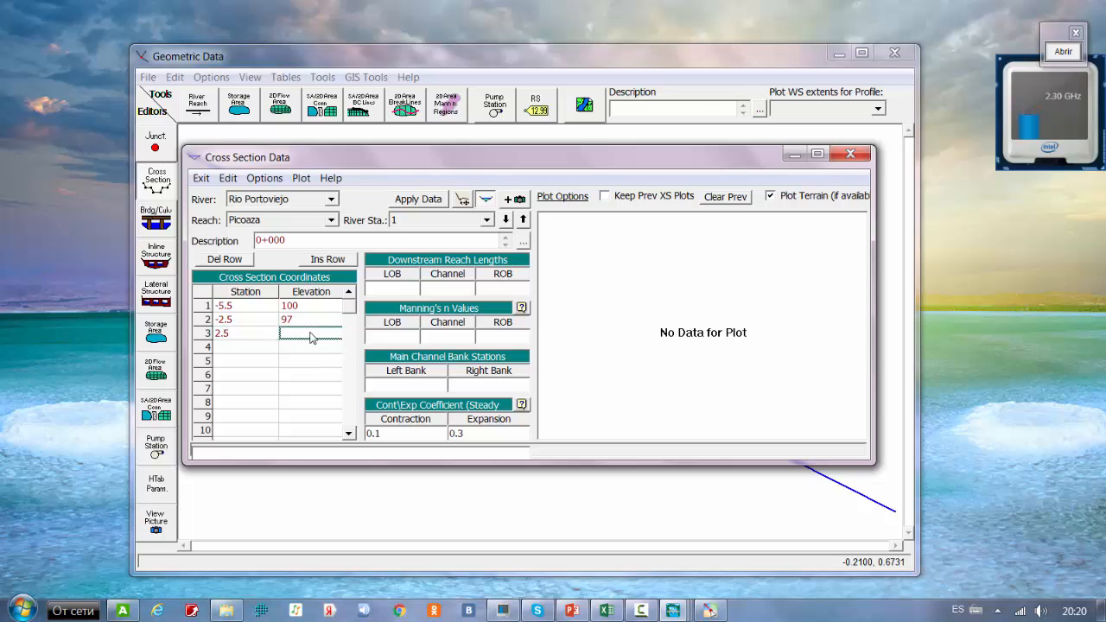
text(97)
click(231, 350)
text(5.)
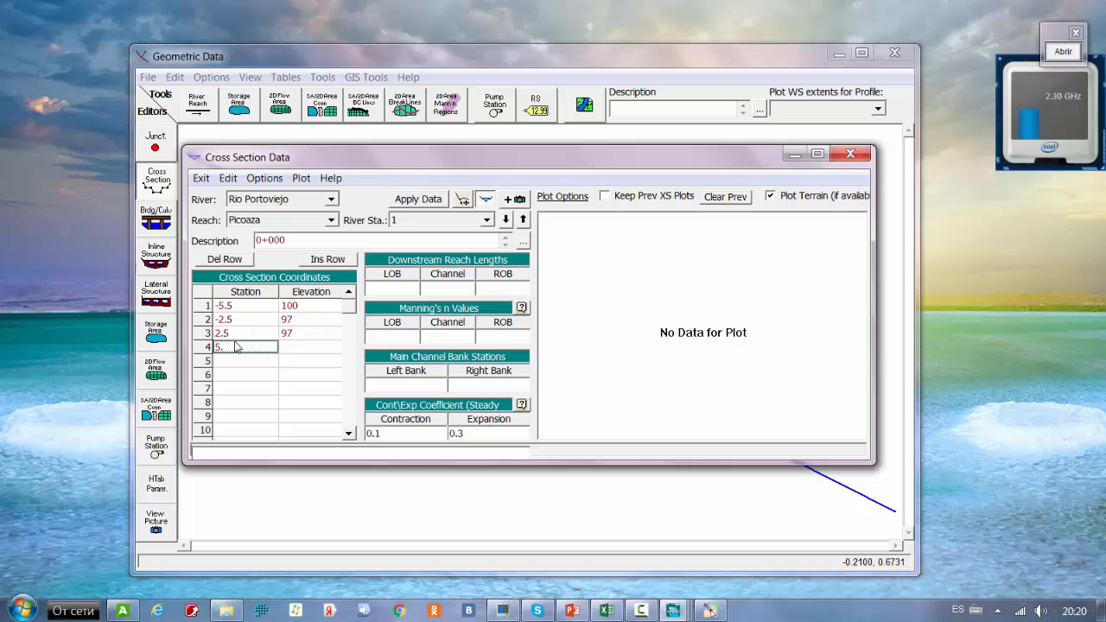
text(5)
click(312, 345)
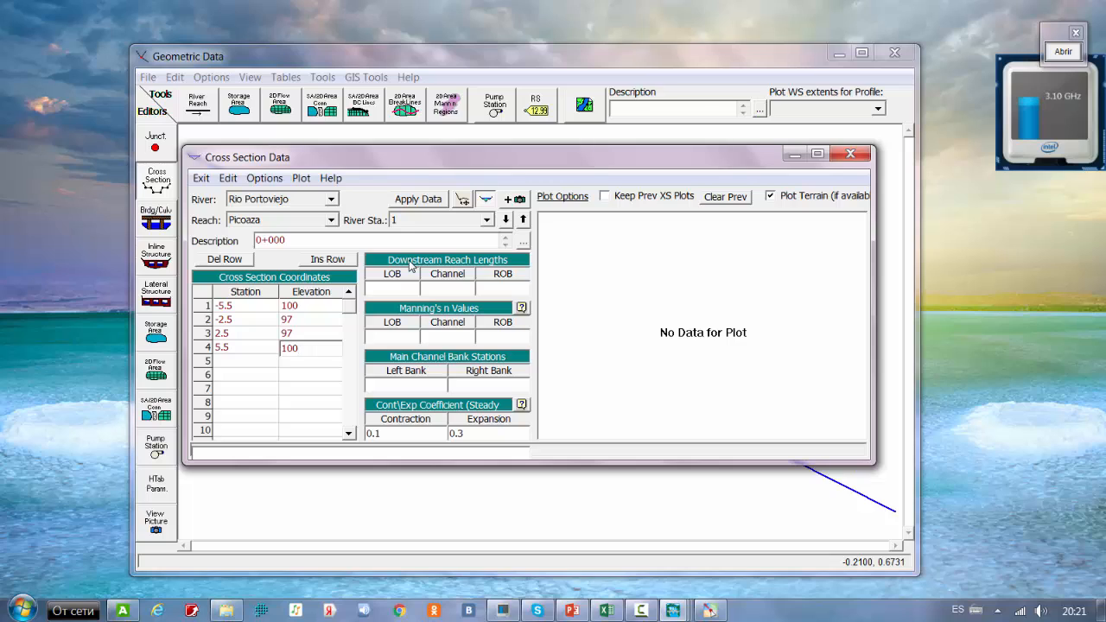
- Set the downstream reach lengths to 0 and Manning's n values to 0.03 for the LOB, channel and ROB
click(406, 289)
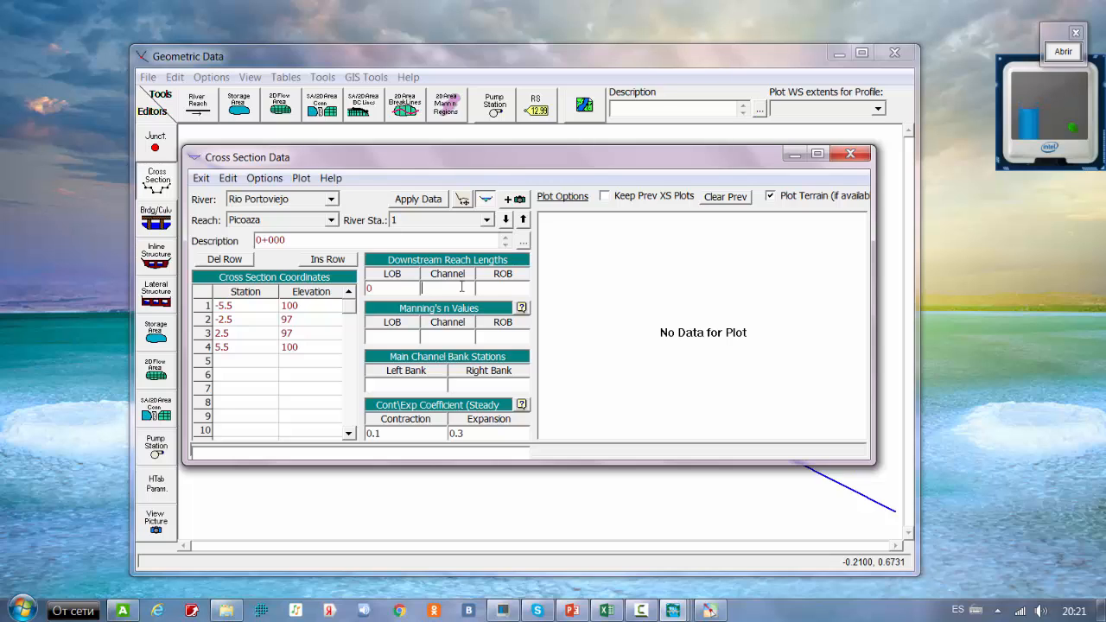
click(509, 289)
text(0)
click(398, 336)
text(0)
click(444, 336)
text(0.0)
click(526, 337)
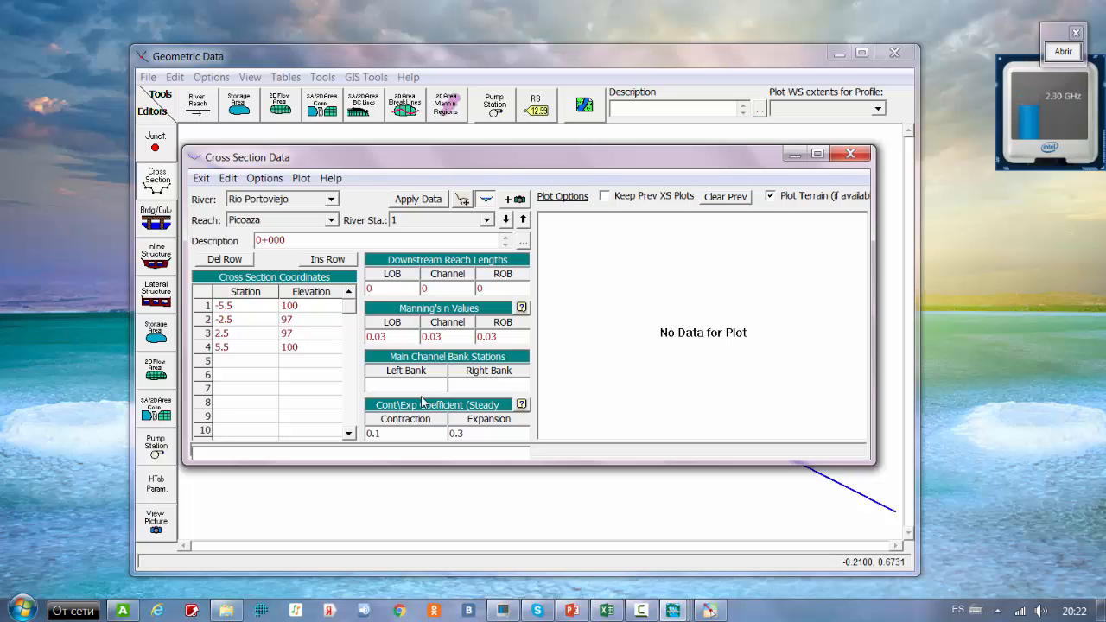
- Set the main channel bank stations to -5.5 left and 5.5 right, and apply the section data
text(5.5)
click(460, 387)
click(413, 199)
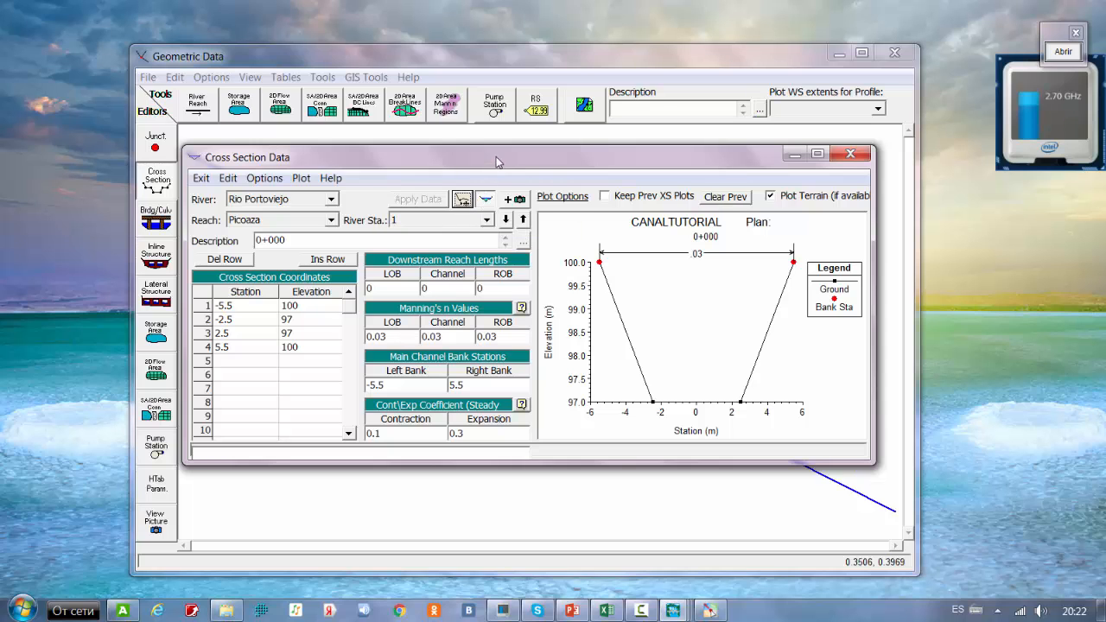
drag(492, 168, 490, 520)
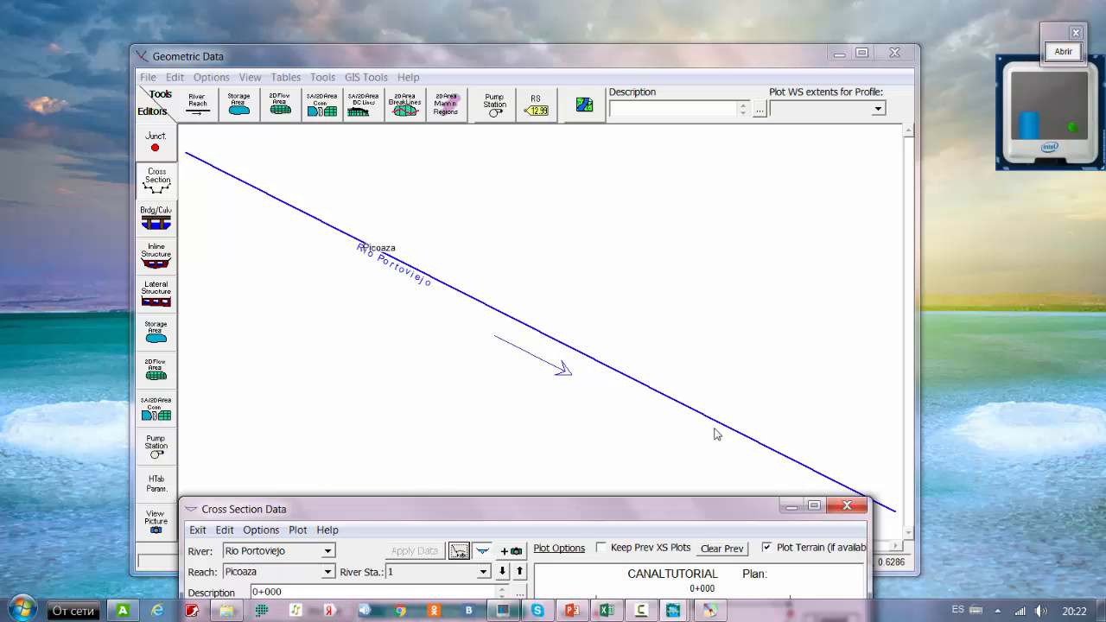
drag(579, 501, 596, 203)
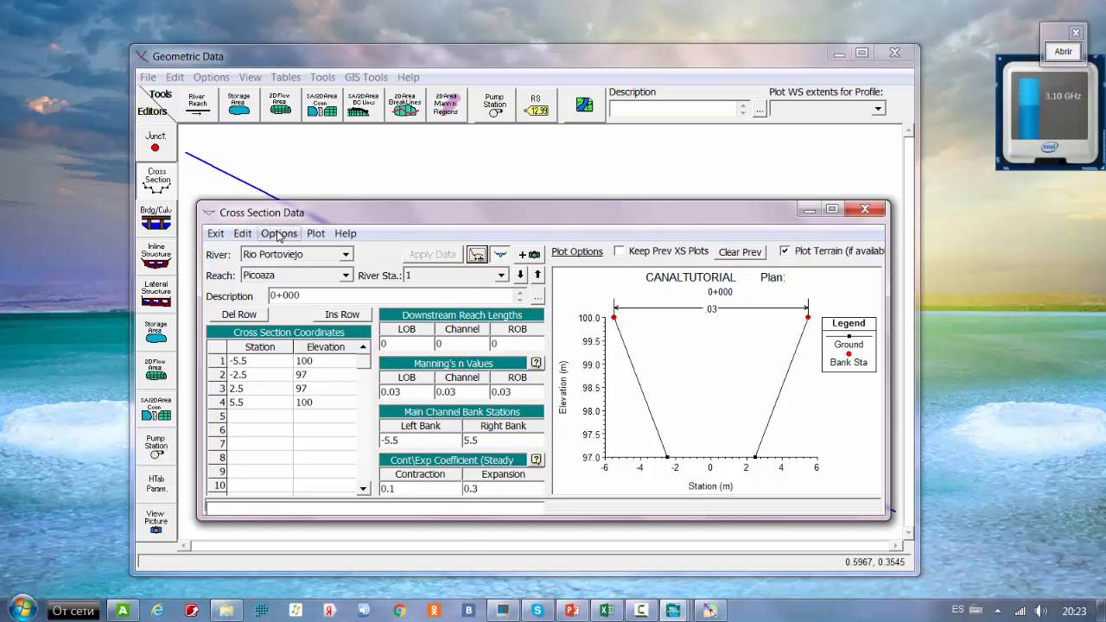
drag(458, 212, 426, 147)
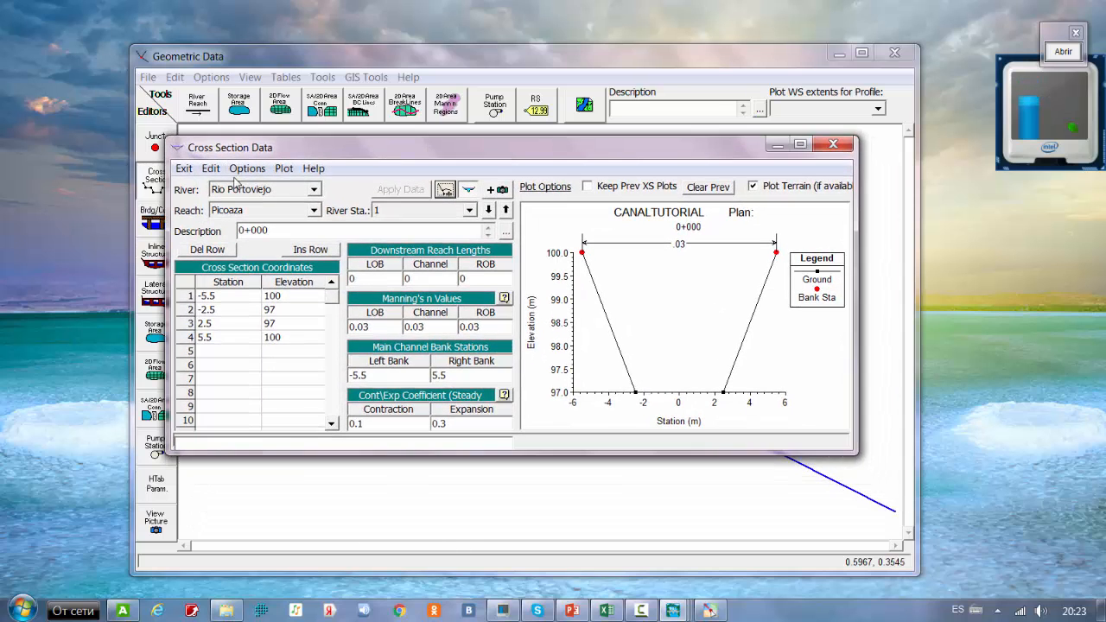
- Copy the current cross section to river station 2 in the Rio Portoviejo, Picoaza reach
click(247, 169)
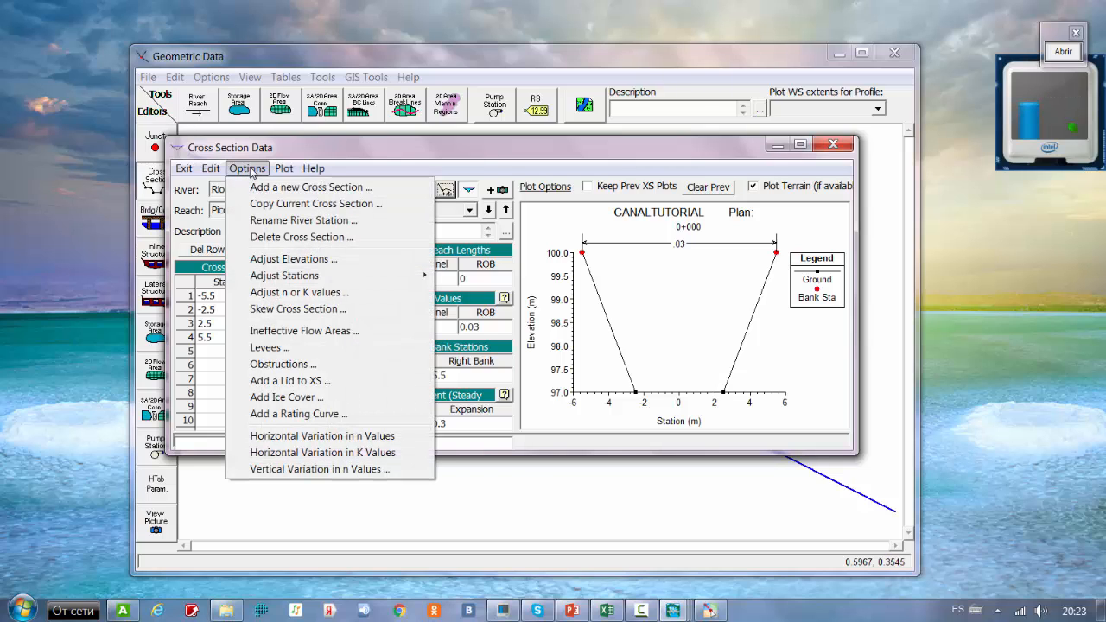
click(335, 210)
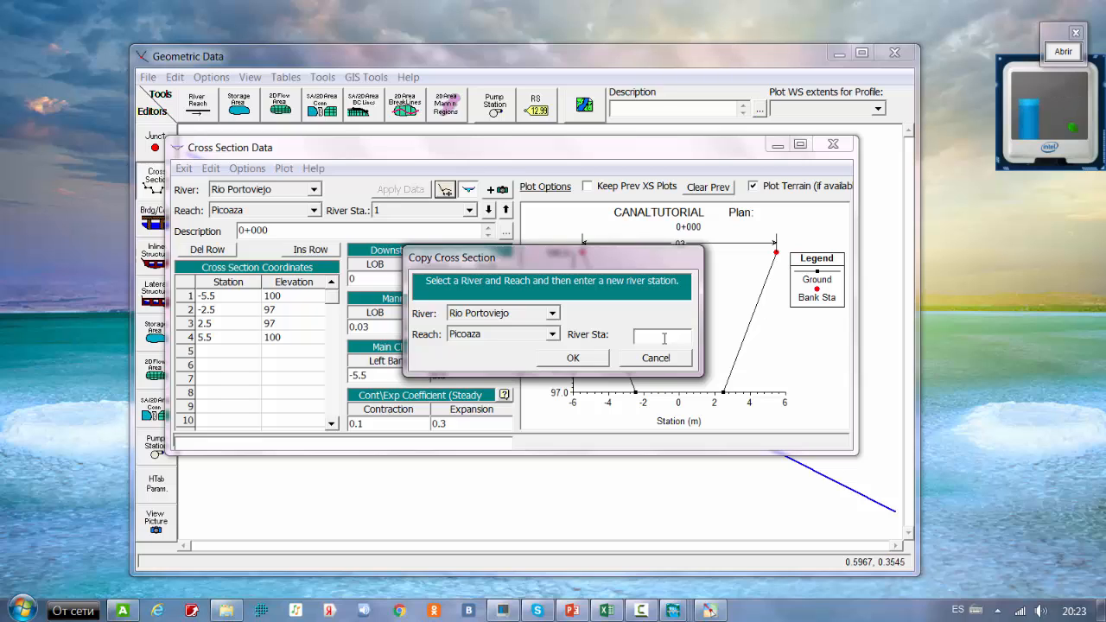
text(2)
click(589, 361)
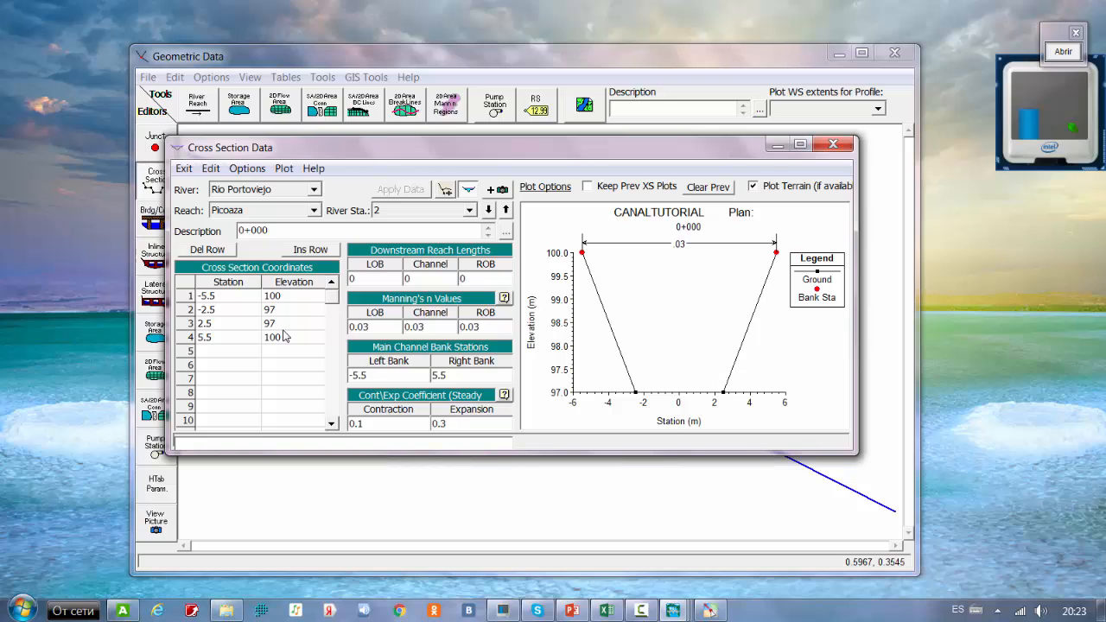
- Set the LOB, channel and ROB downstream reach lengths of river station 2 to 100
click(380, 278)
text(100)
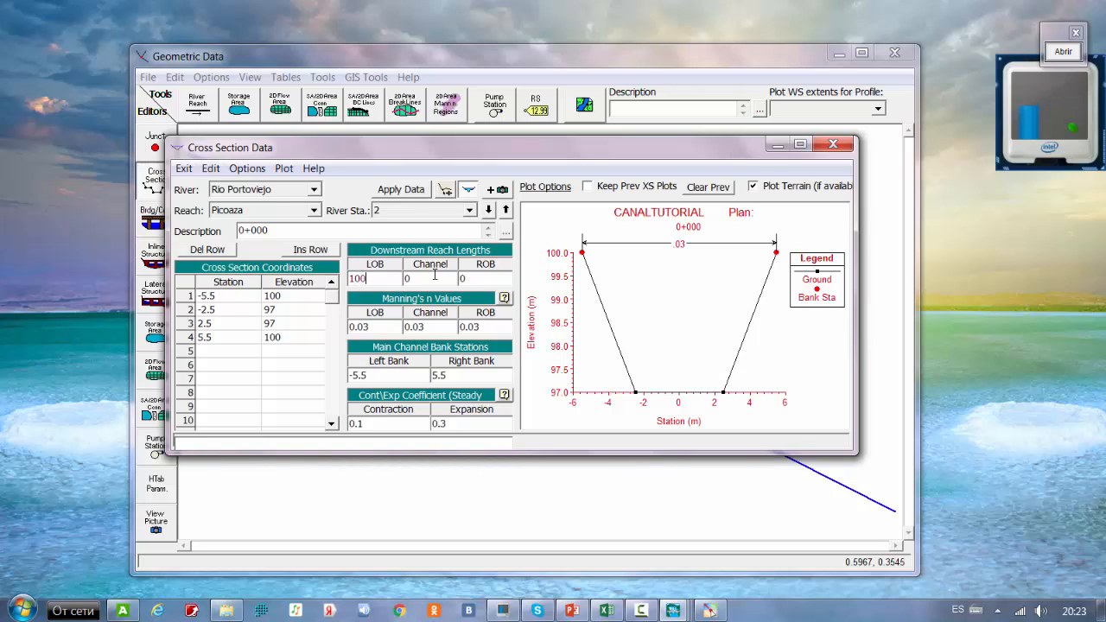
click(434, 275)
text(100)
click(478, 275)
text(100)
- Adjust the elevations of the river station 2 cross section by adding 0.4
click(283, 169)
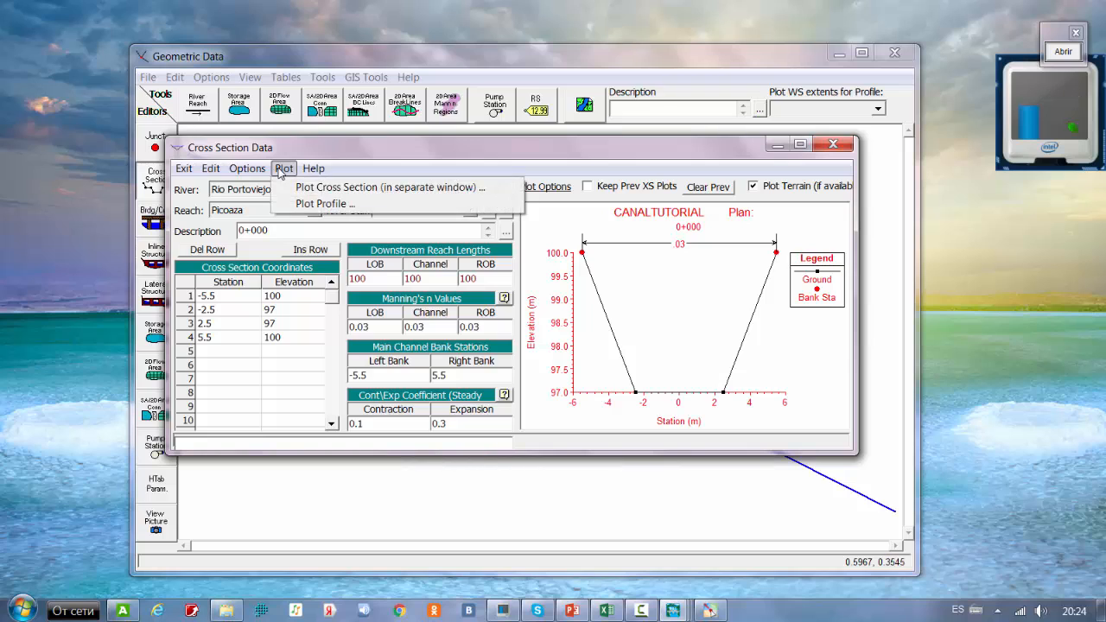
click(248, 168)
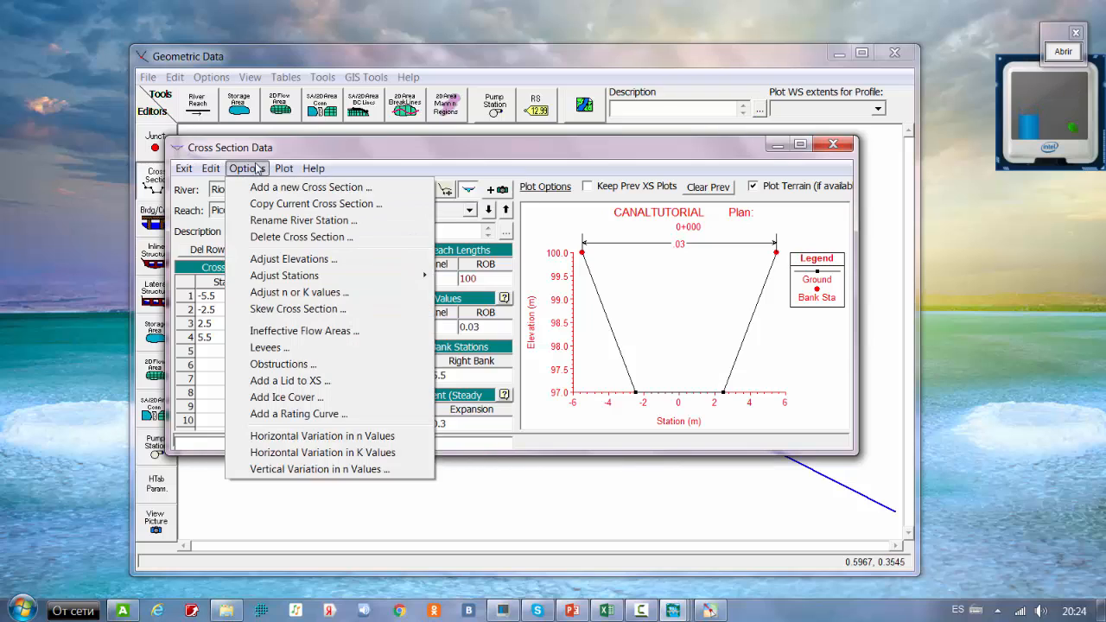
click(289, 259)
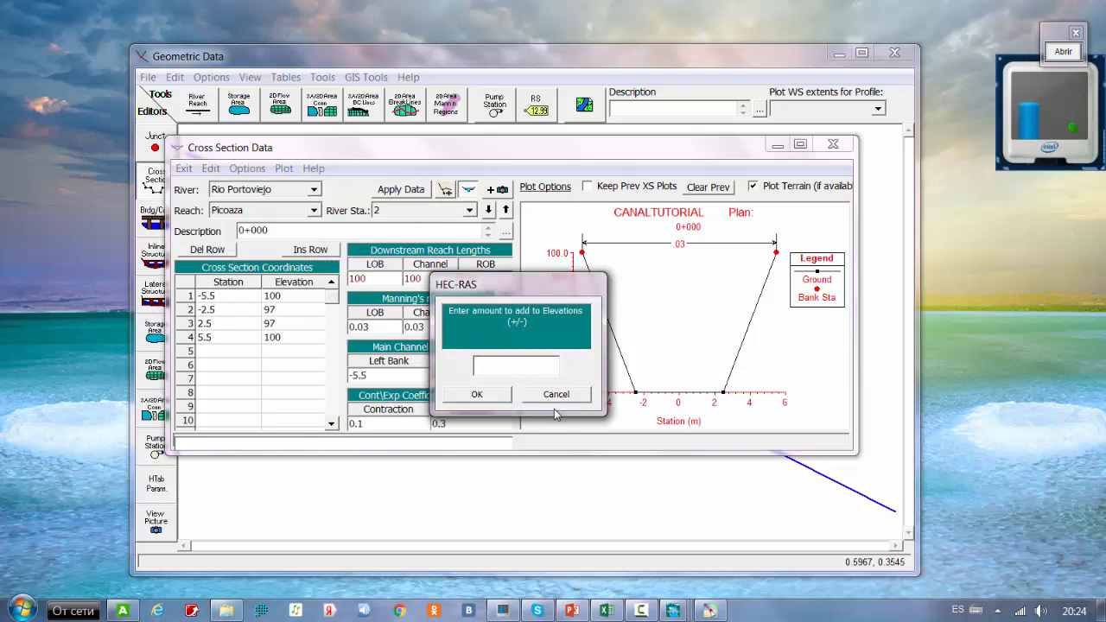
text(0.4)
click(477, 395)
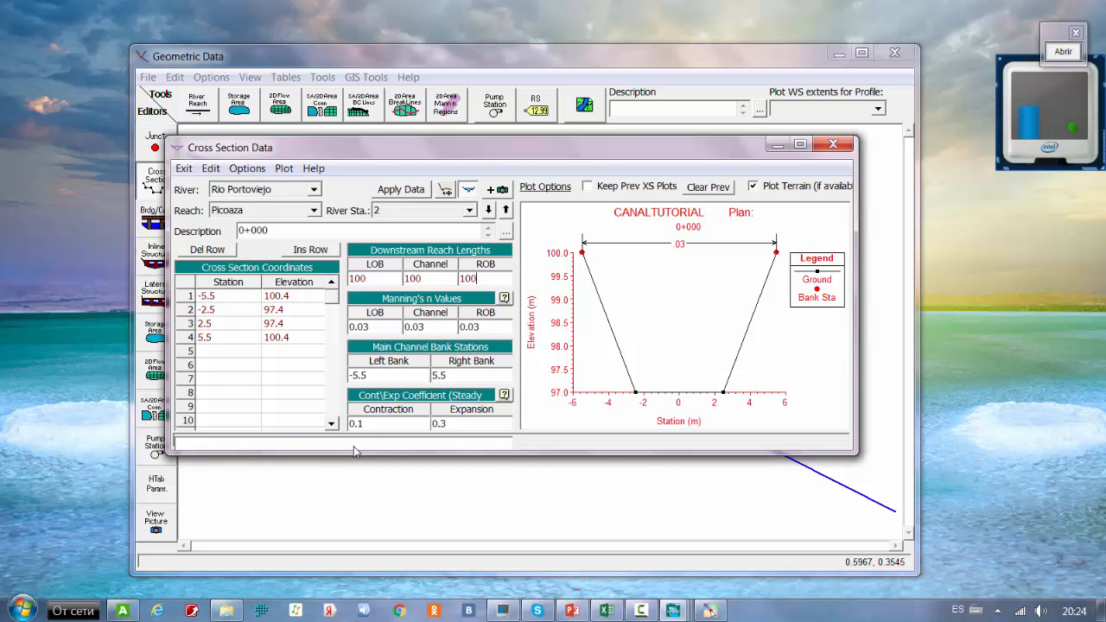
- Change the description of river station 2 to 0+100 and apply the section data
click(282, 231)
key(BackSpace)
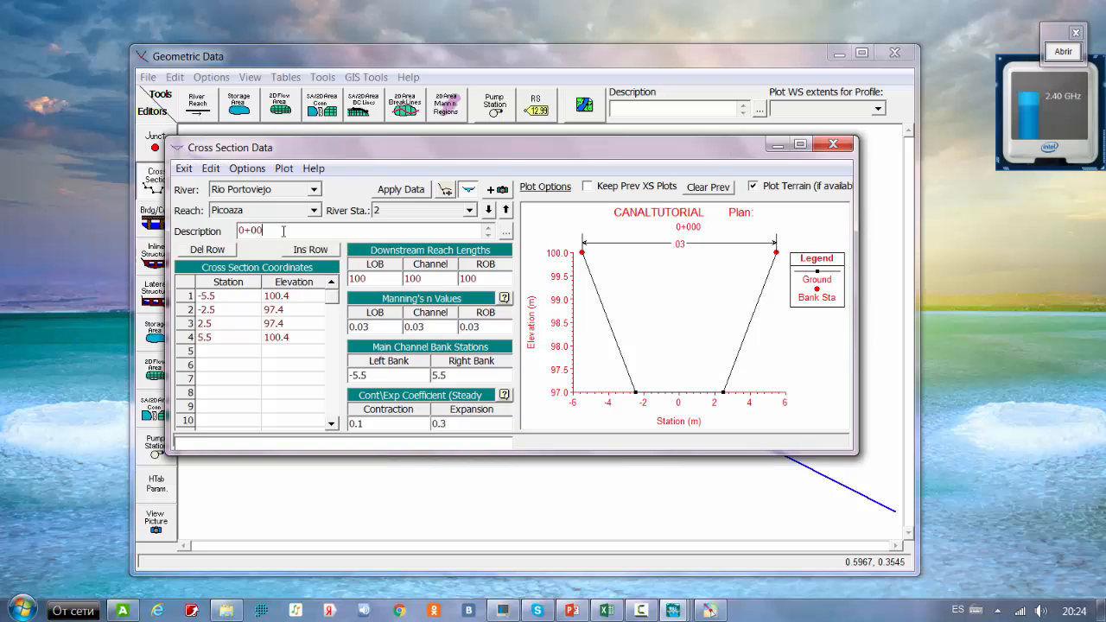
text(10)
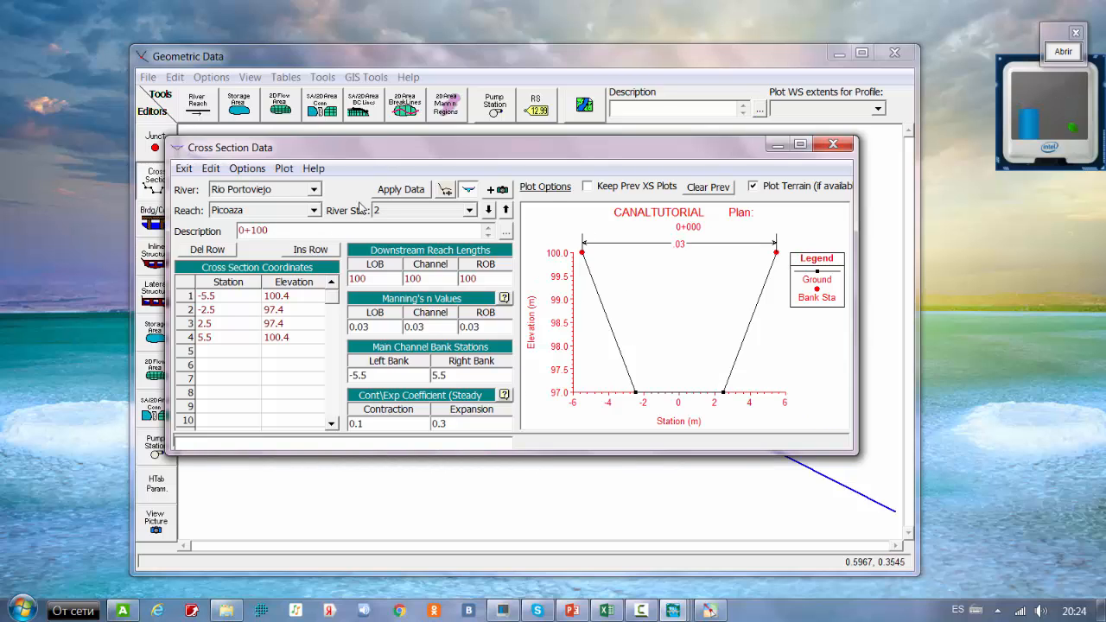
click(406, 192)
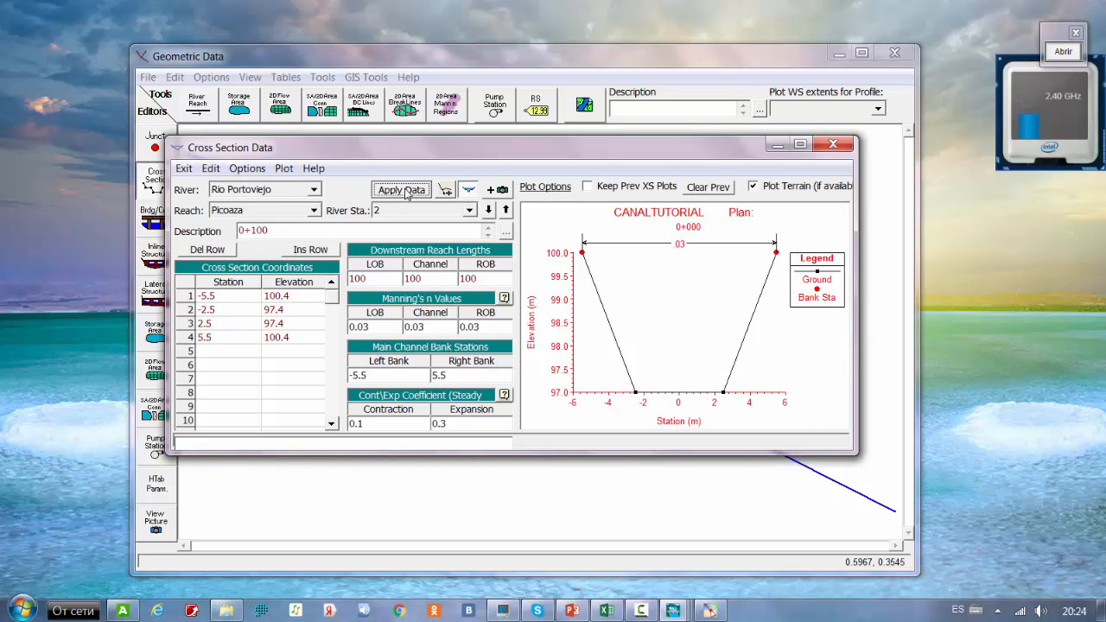
- Compare the cross sections at river stations 1 and 2, and close the cross section editor
click(468, 211)
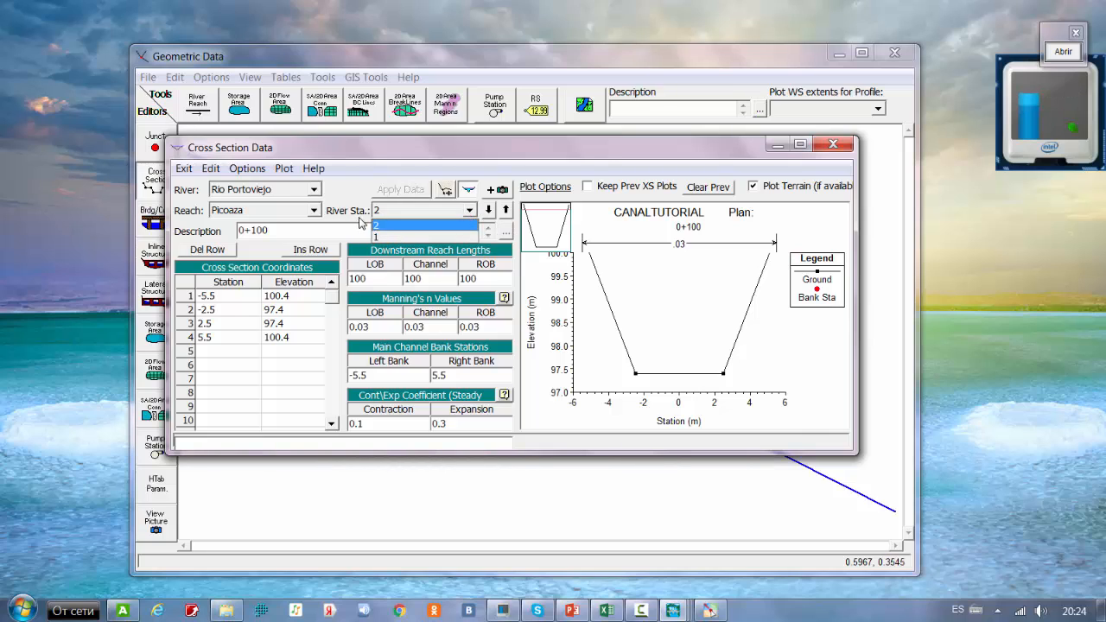
click(415, 238)
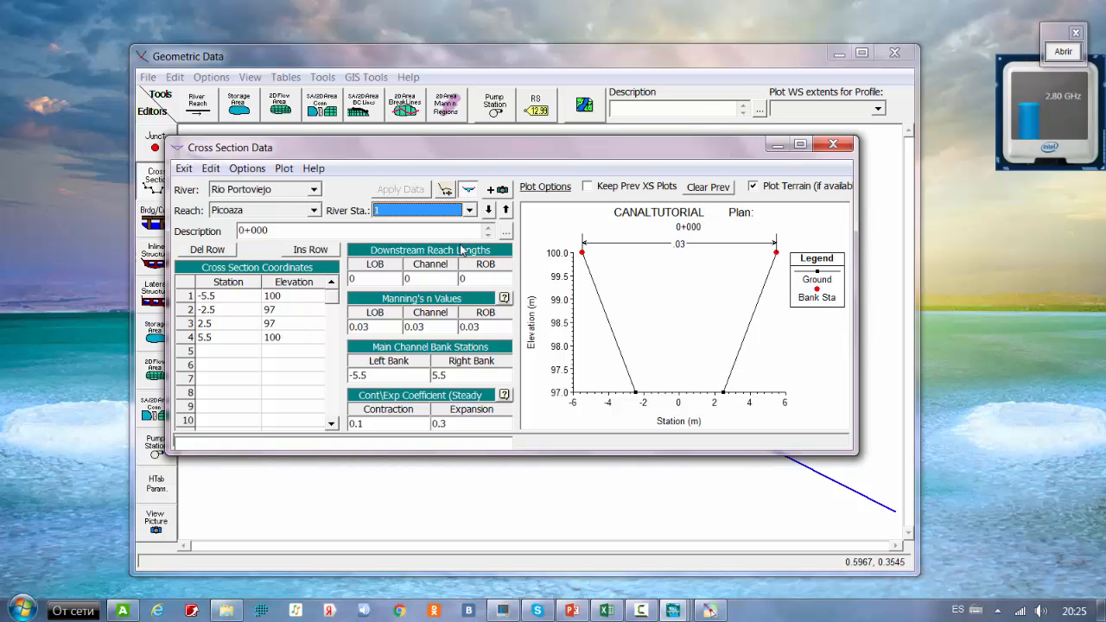
click(469, 210)
click(424, 227)
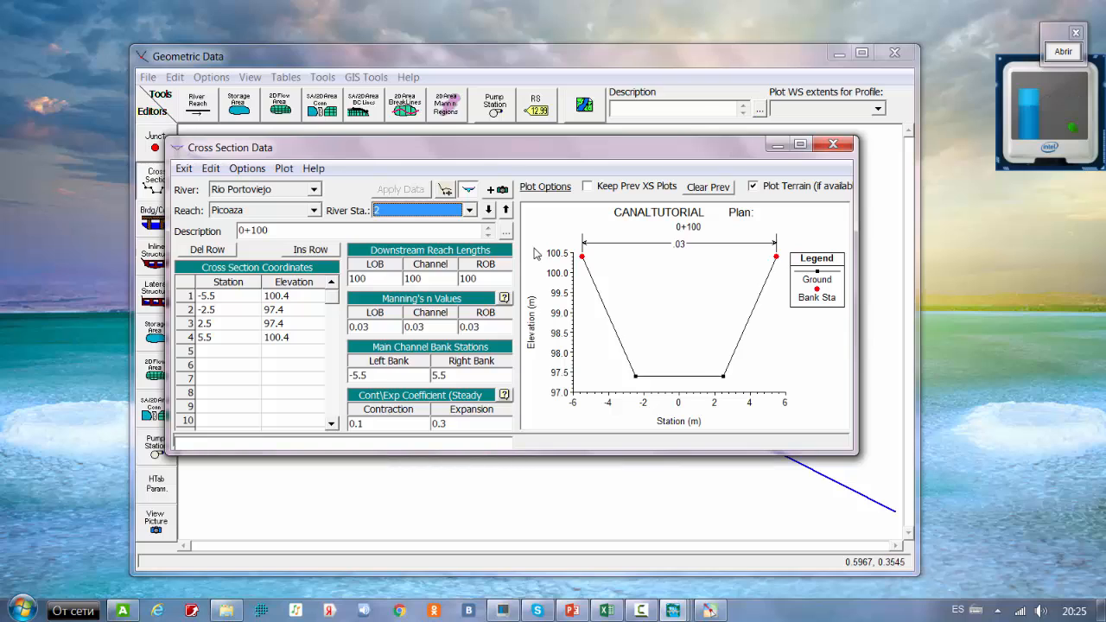
click(834, 145)
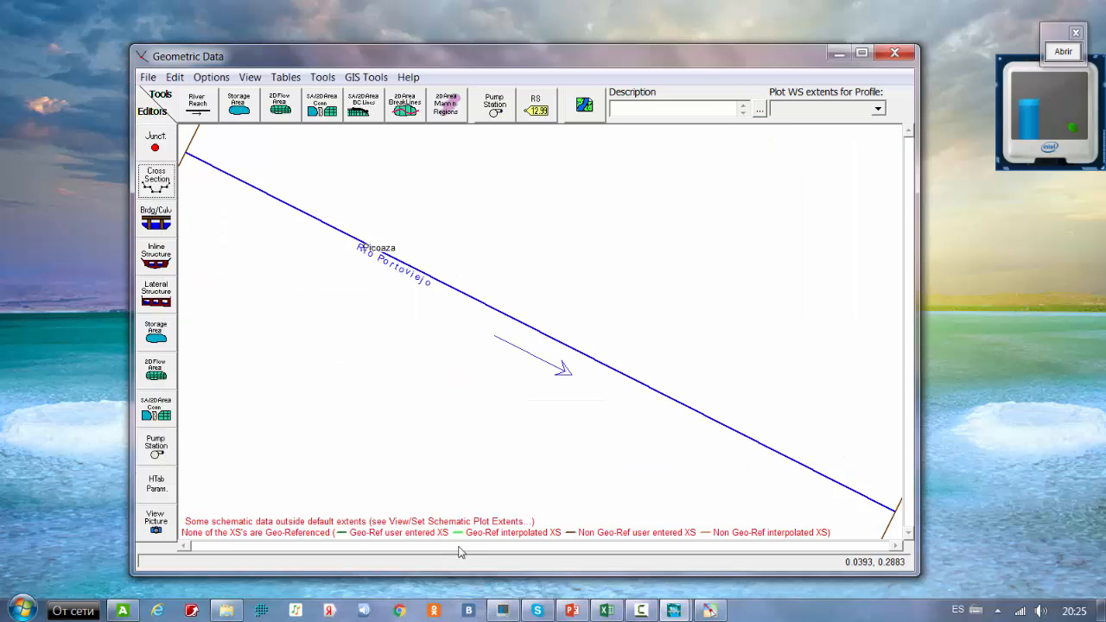
- Set the schematic plot extents to the computed data extents so the whole reach and both cross sections fit
click(250, 77)
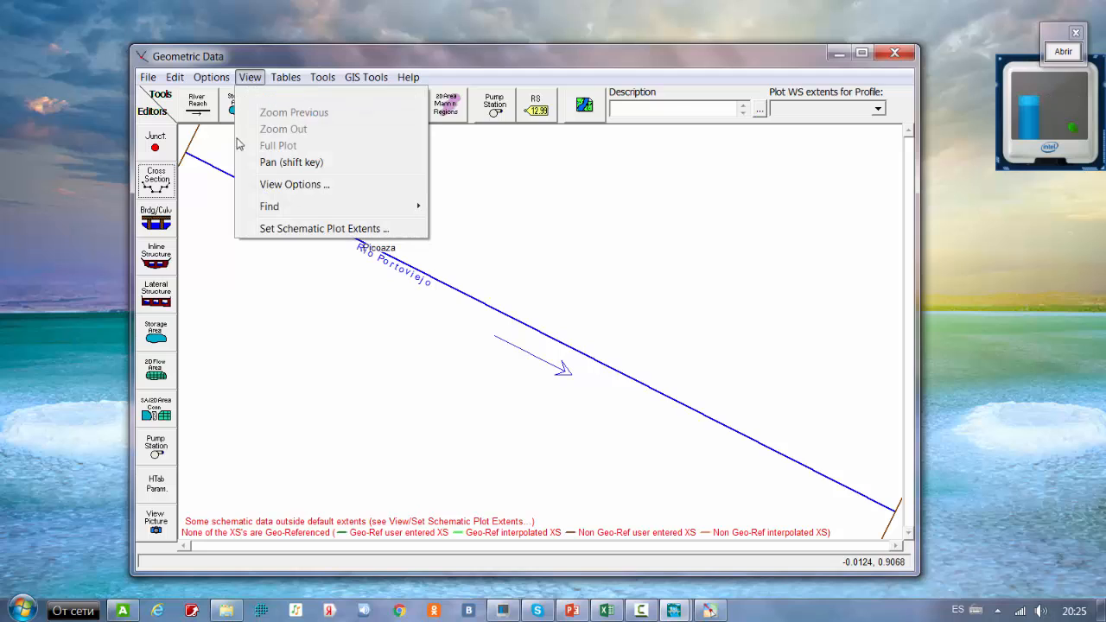
click(291, 229)
click(636, 360)
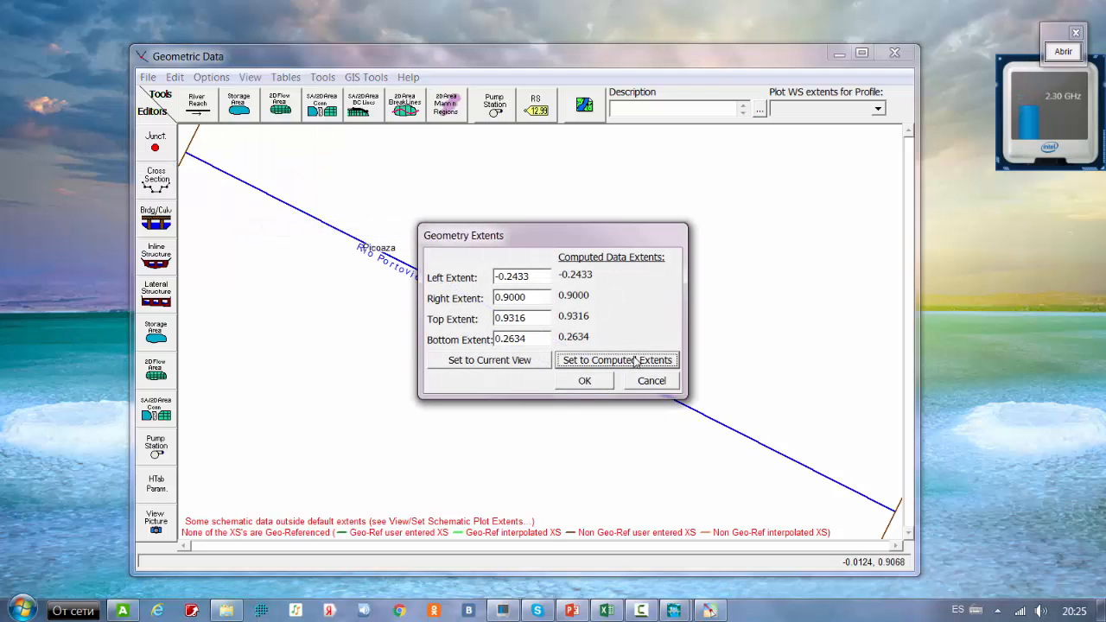
click(597, 382)
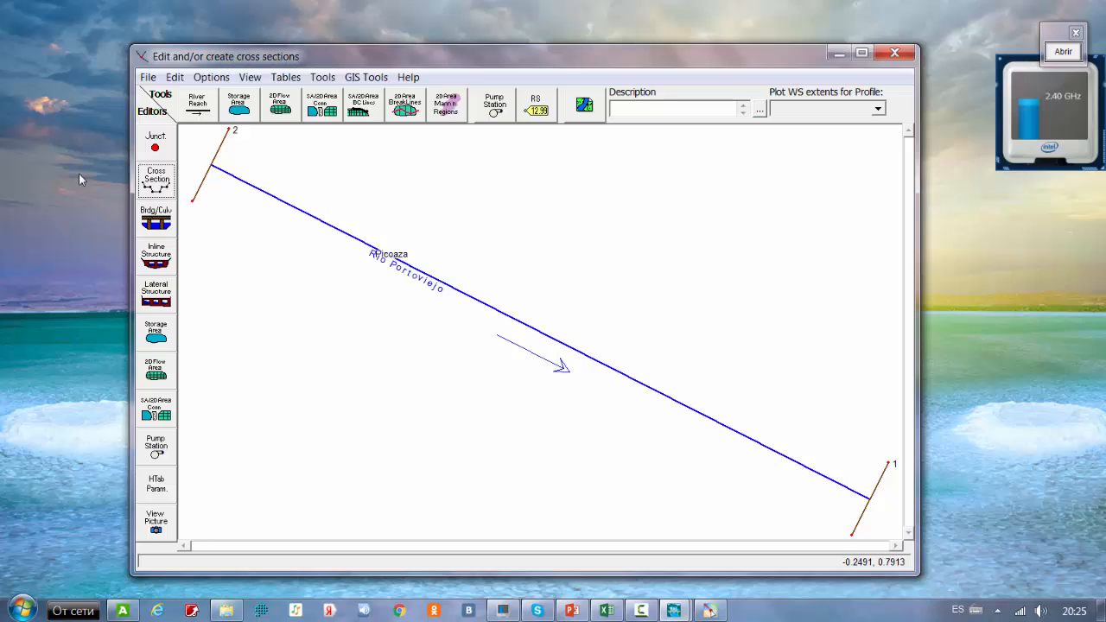
- Save the geometry data under the title geometriacanalturorial and close the geometry editor
click(148, 77)
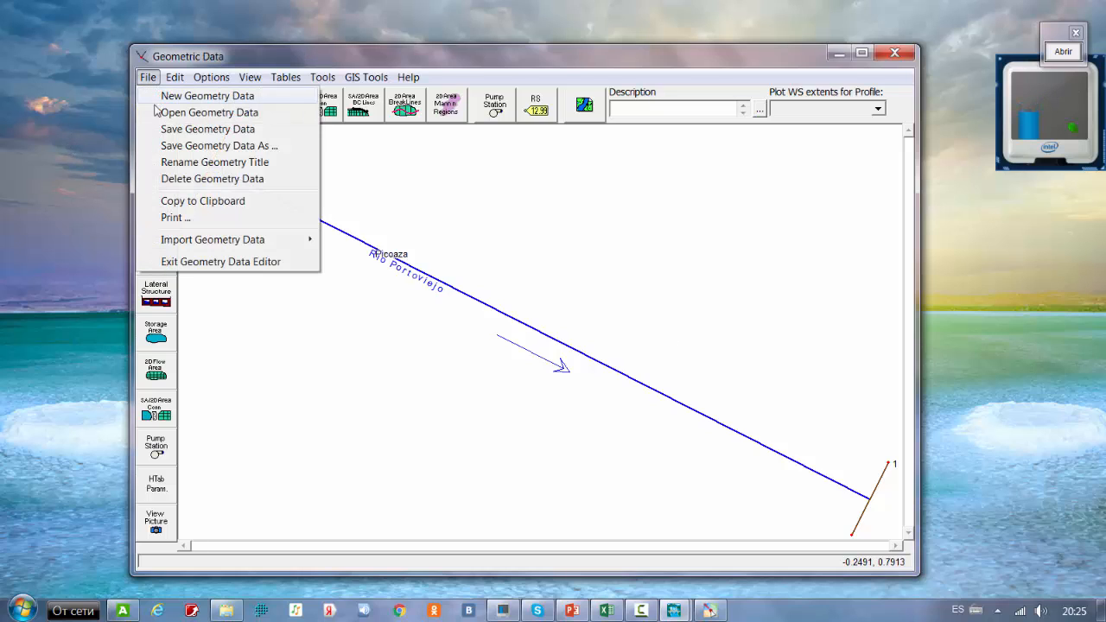
click(249, 152)
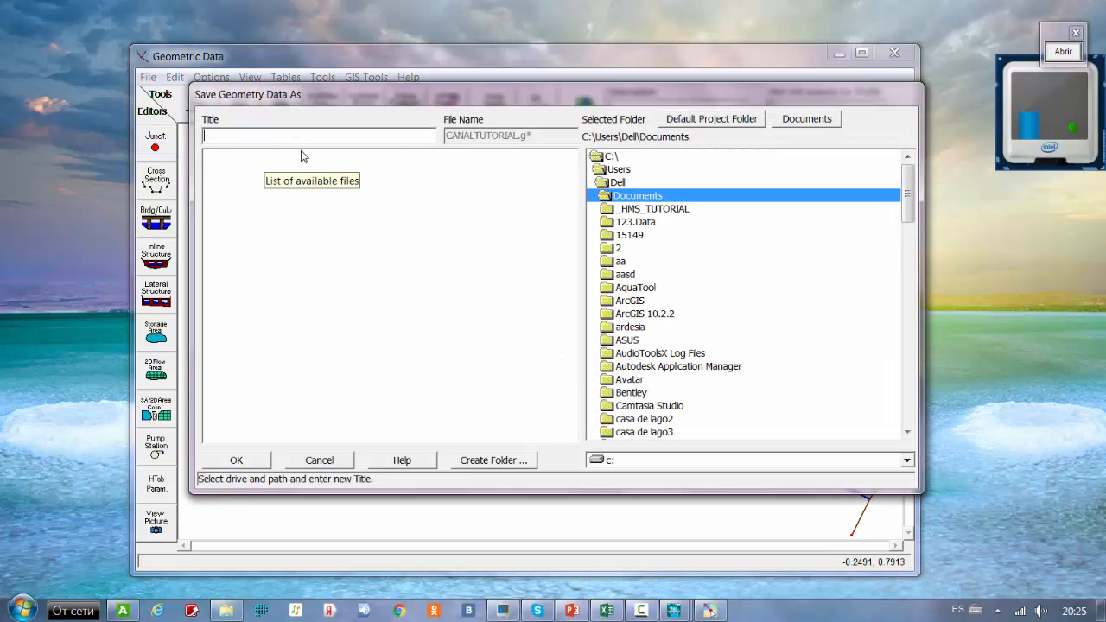
text(geo)
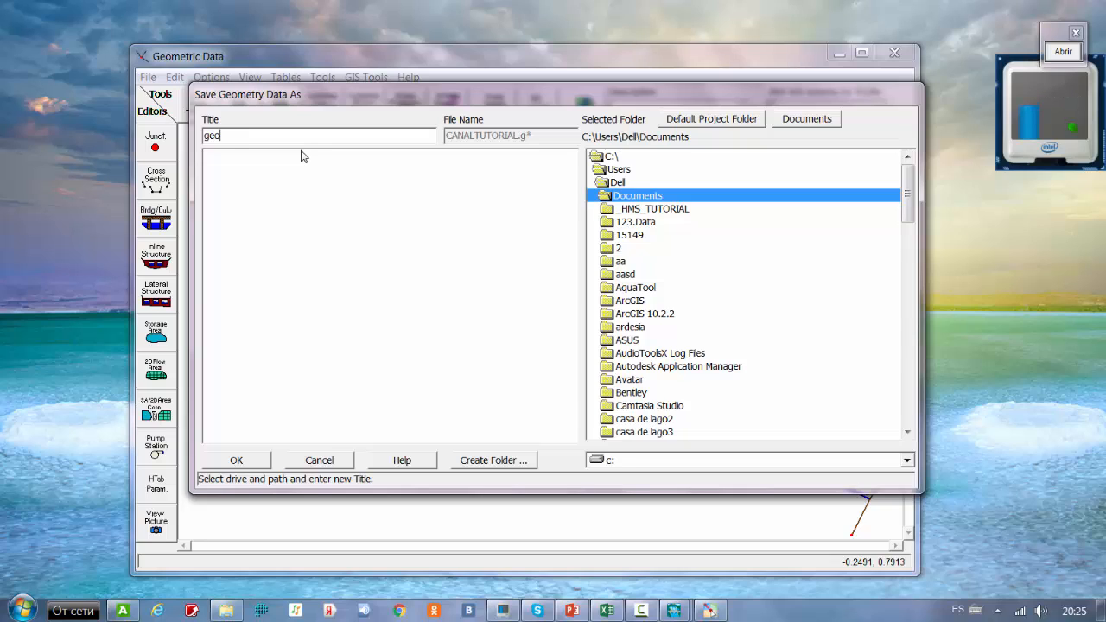
text(metriacanalturorial)
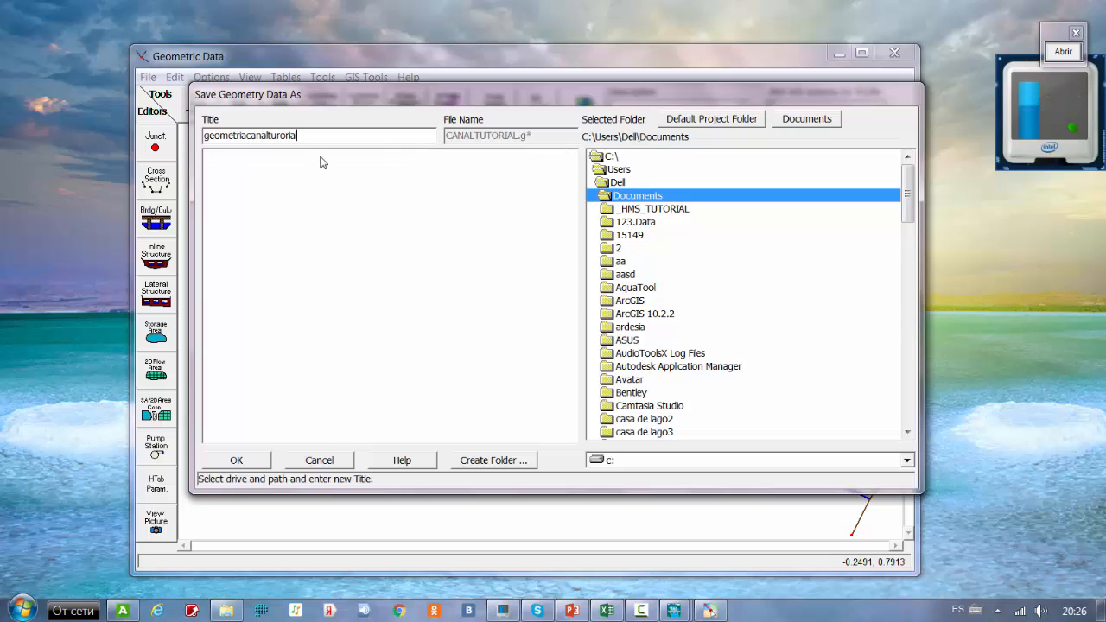
click(240, 460)
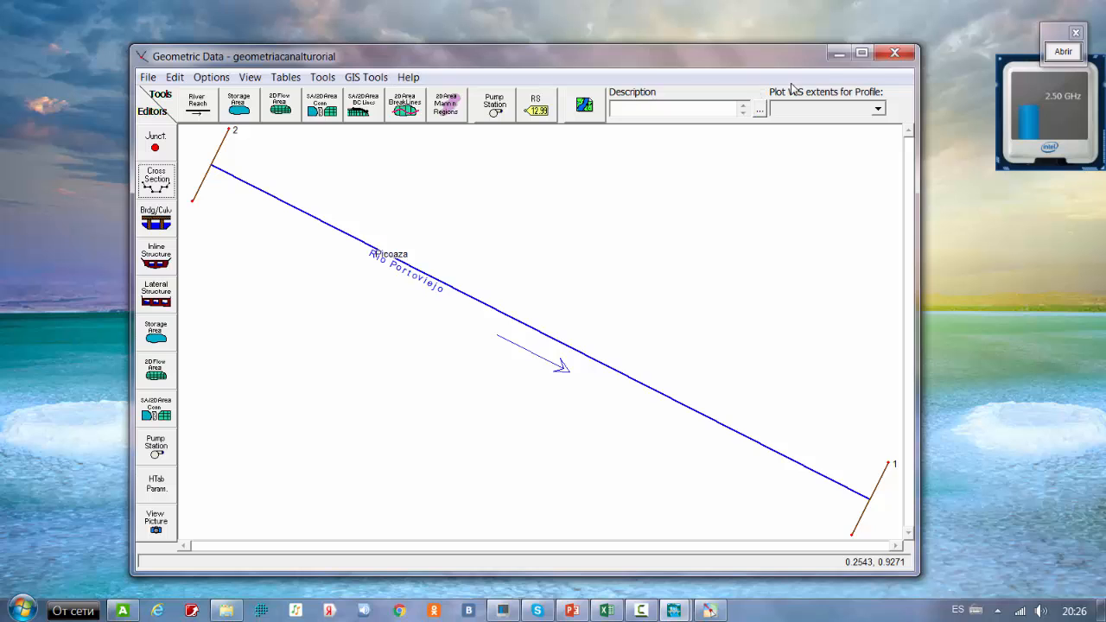
click(895, 54)
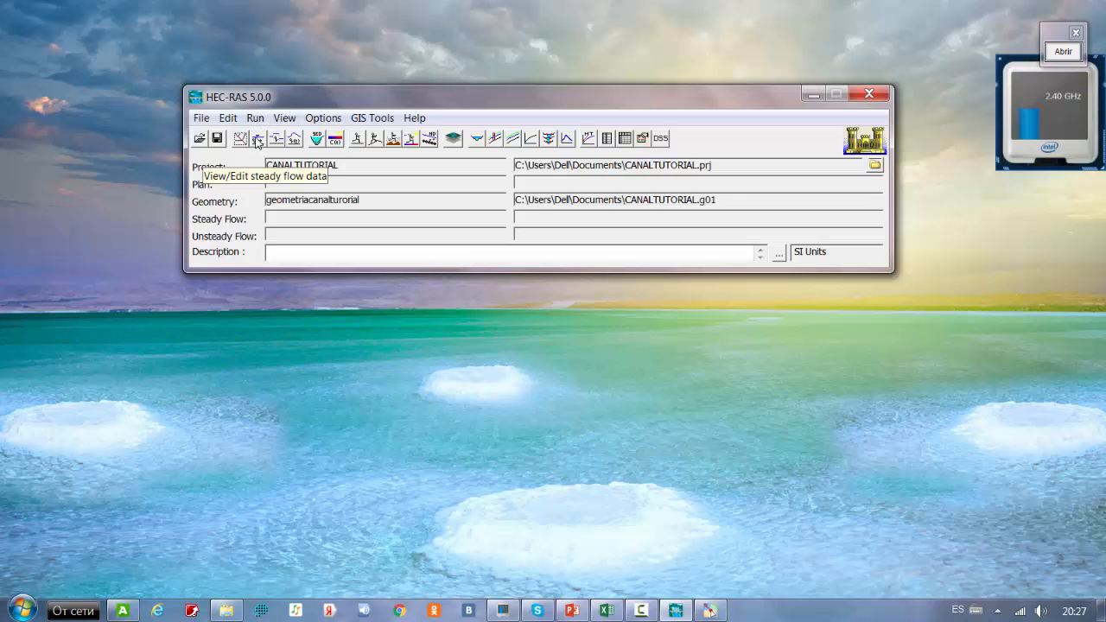
- Open the steady flow data and enter a PF 1 flow of 20 m3/s at river station 2
click(256, 139)
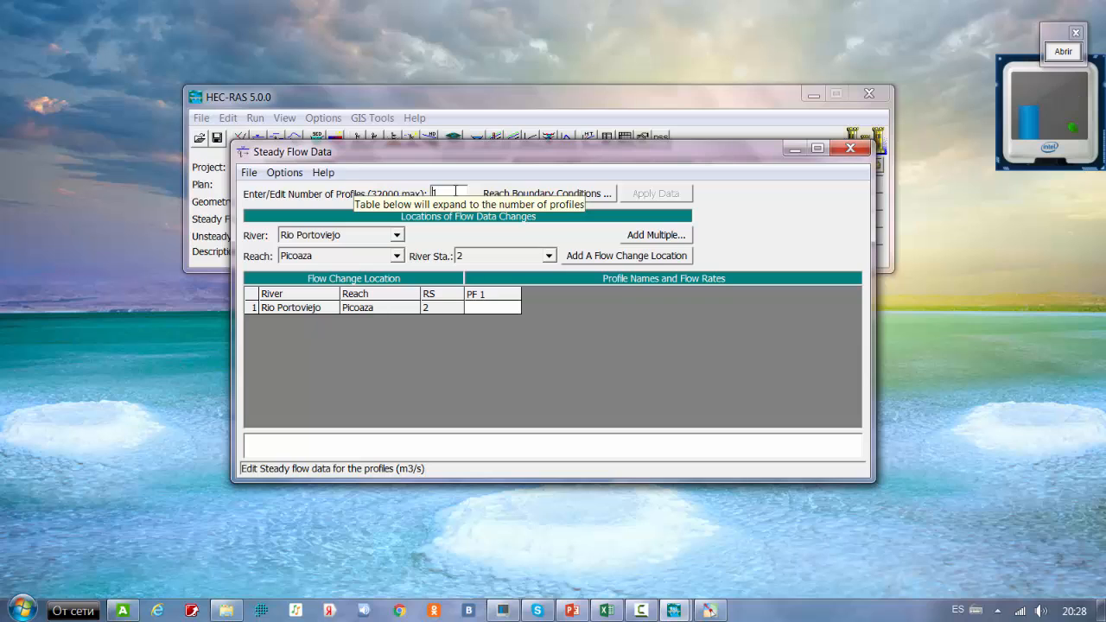
click(486, 310)
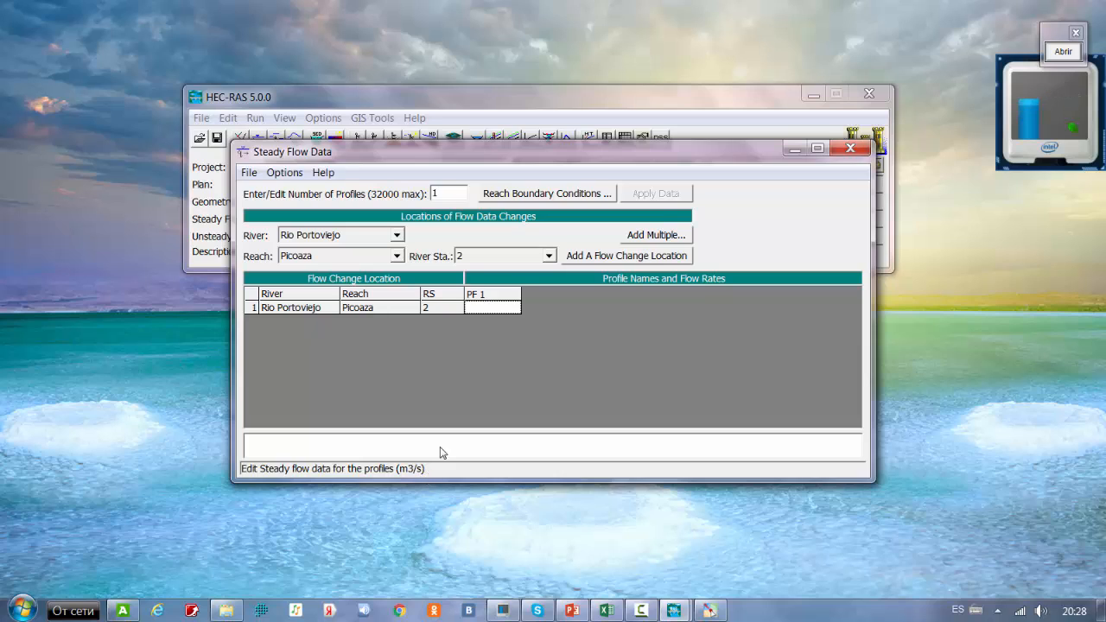
click(488, 309)
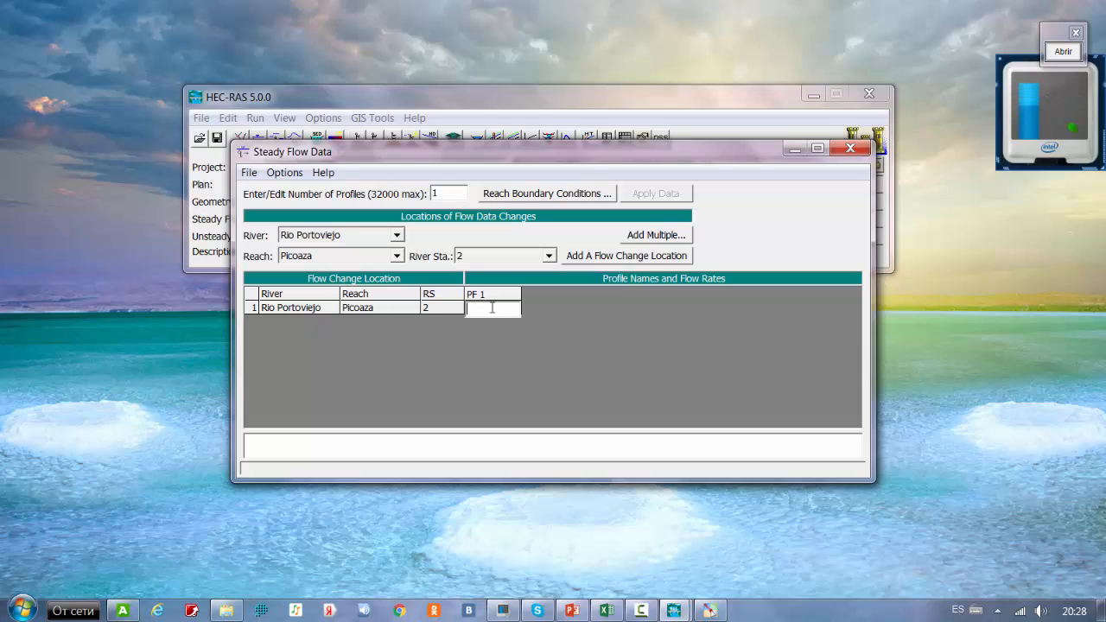
text(20)
key(Return)
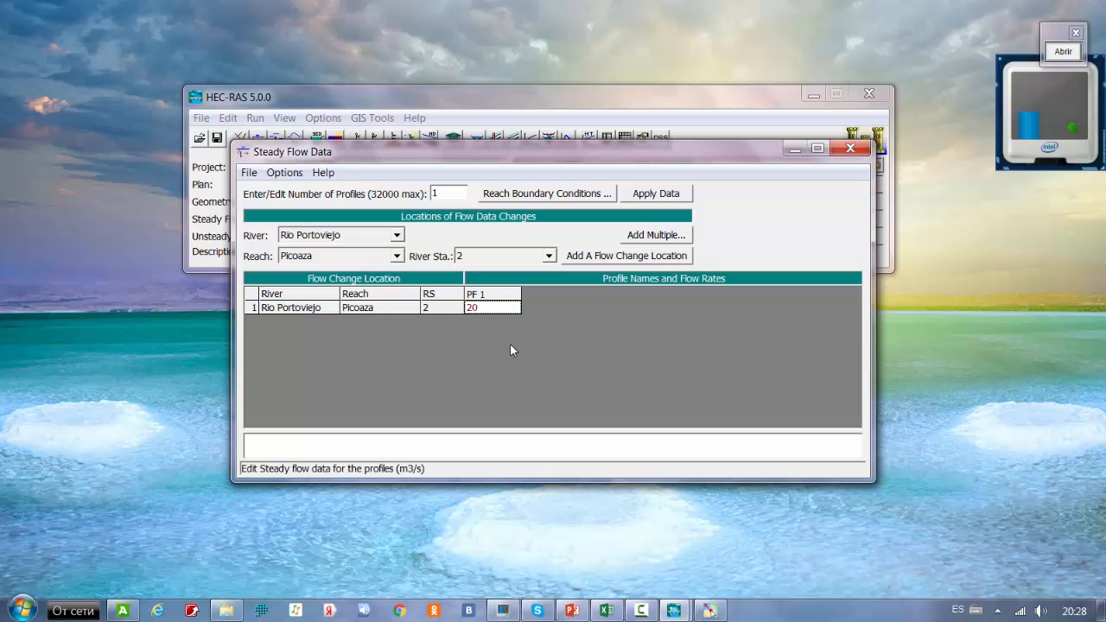
- Set the downstream boundary condition of the Picoaza reach to Normal Depth with a slope of 0.004
click(537, 195)
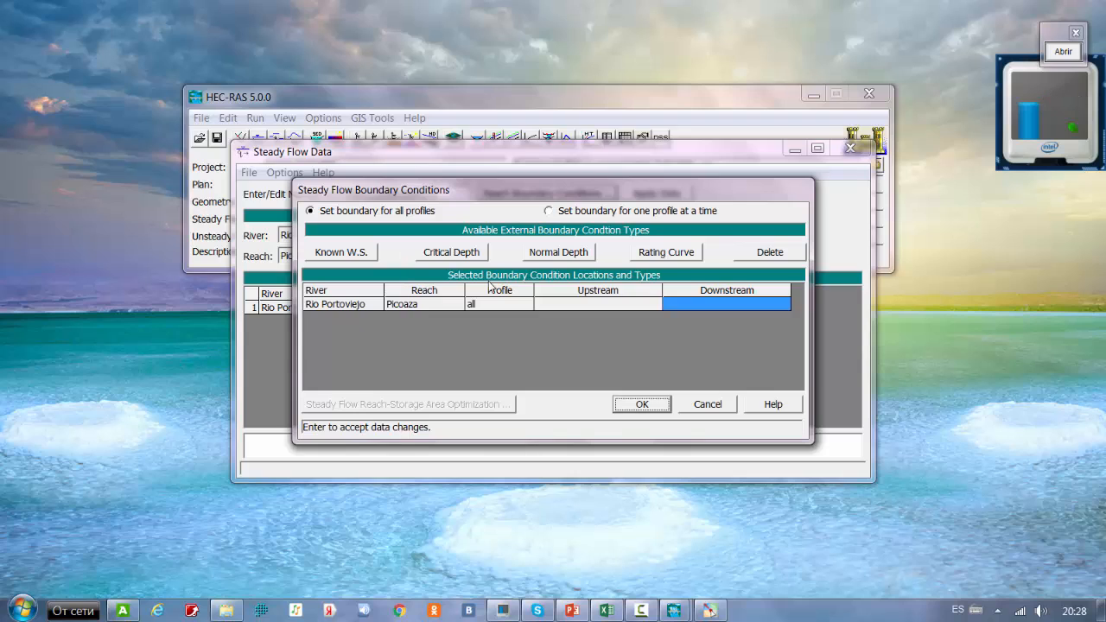
click(554, 254)
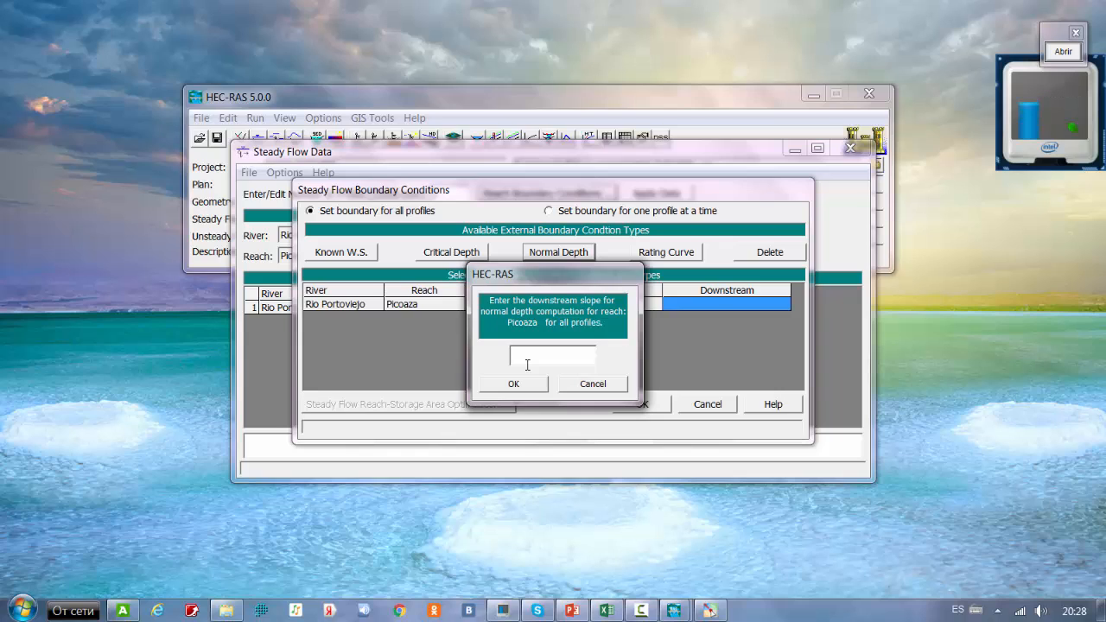
text(0)
key(BackSpace)
text(0.004)
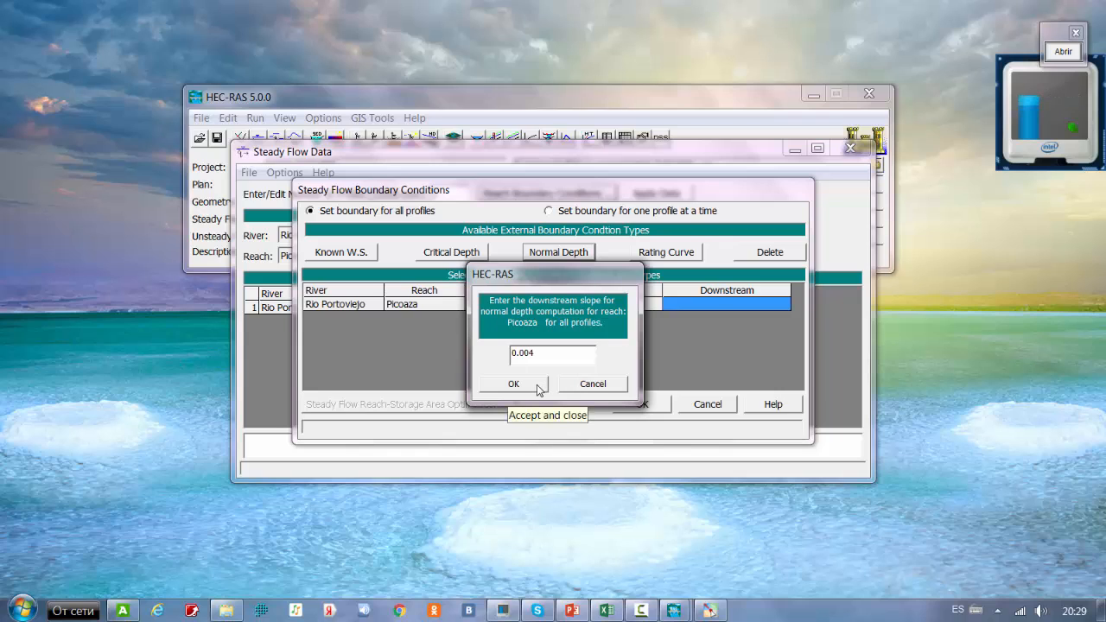
click(540, 389)
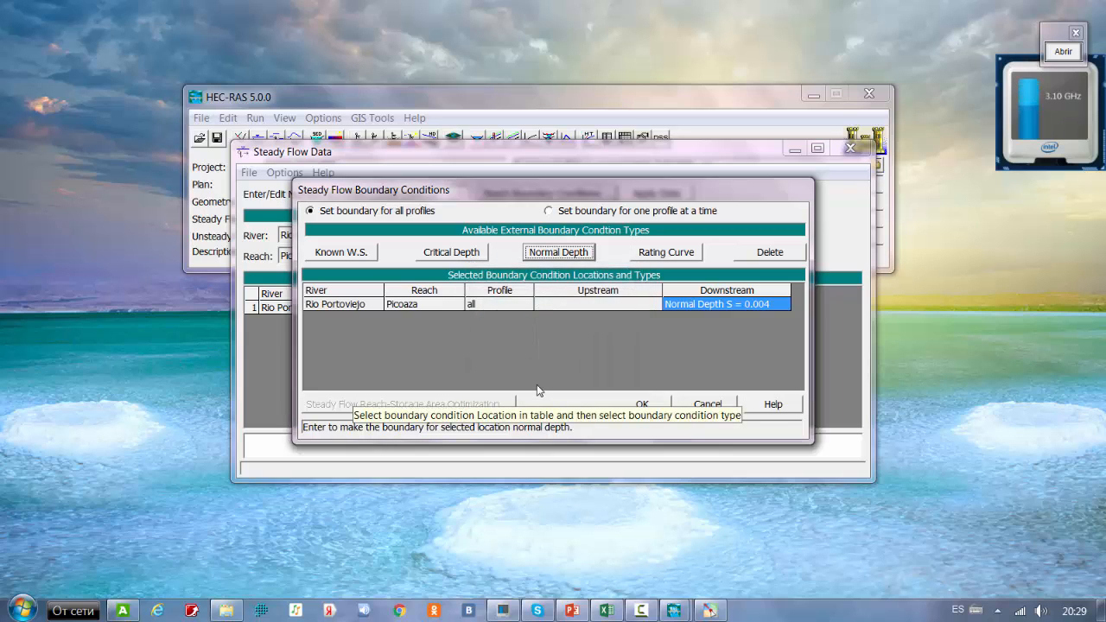
- Set the upstream boundary condition to Normal Depth with a slope of 0.004, and apply the steady flow data
click(587, 306)
click(566, 251)
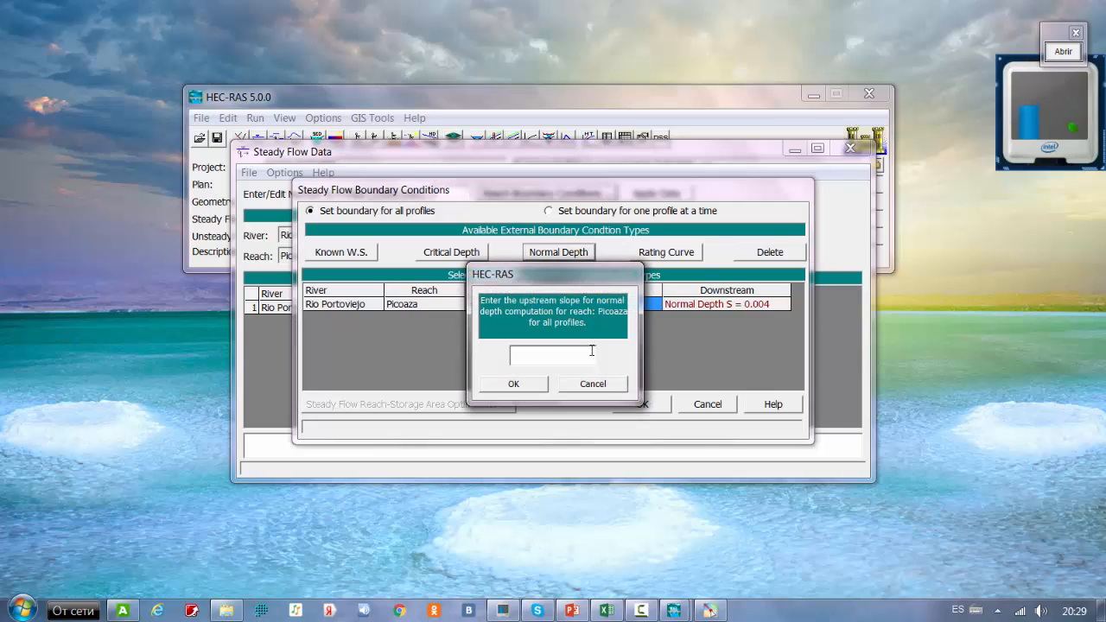
text(0.004)
click(521, 387)
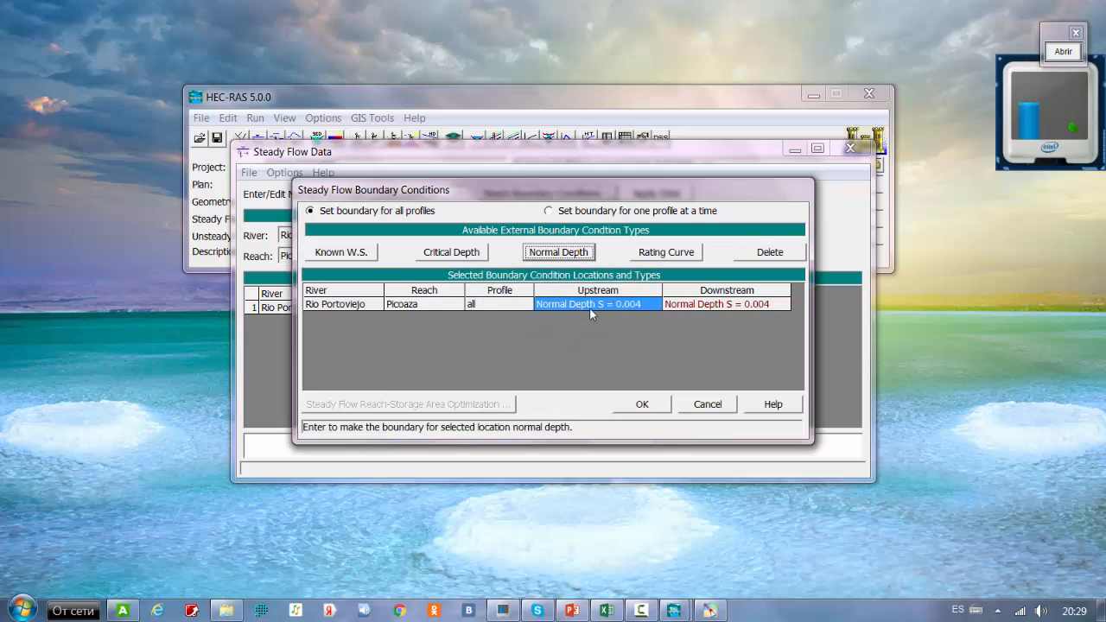
click(643, 406)
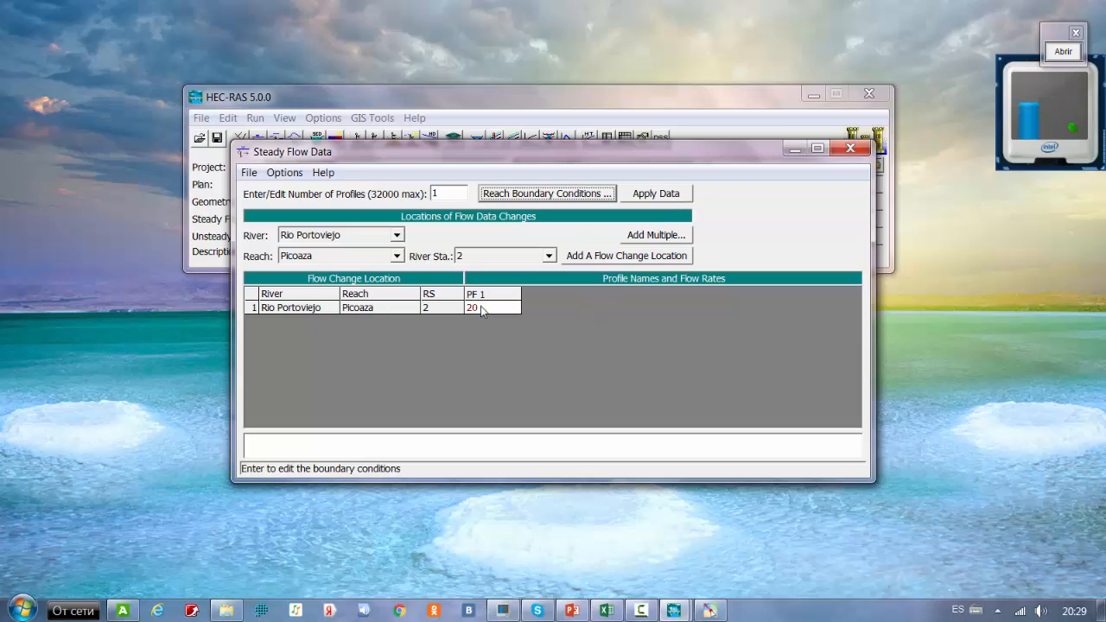
click(654, 194)
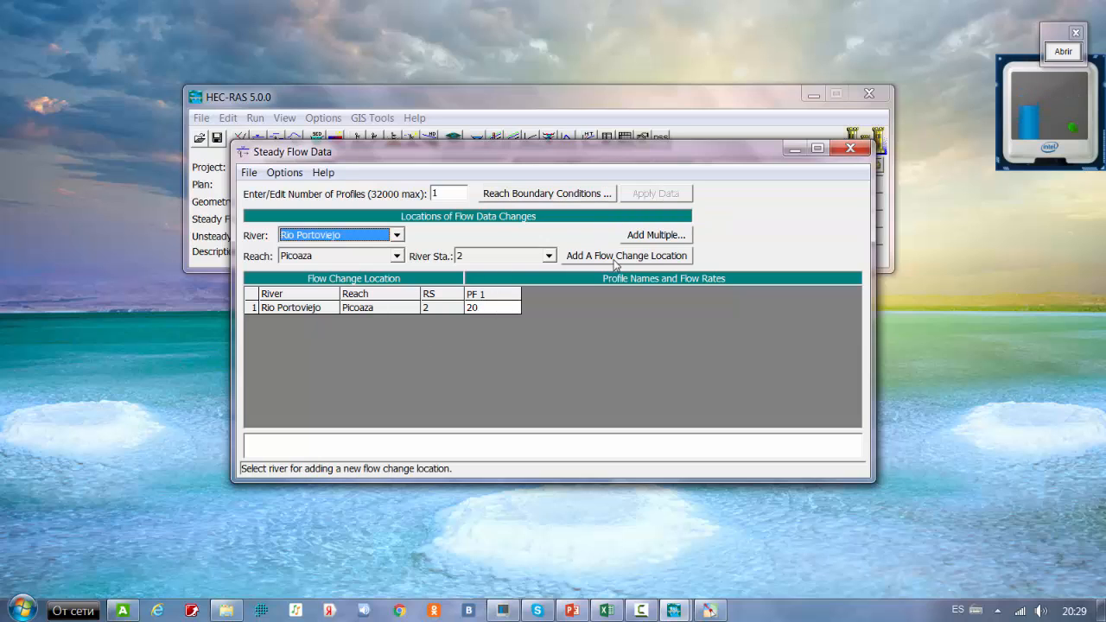
- Save the flow data under the title canaltutorialcaudal and close the steady flow editor
click(249, 173)
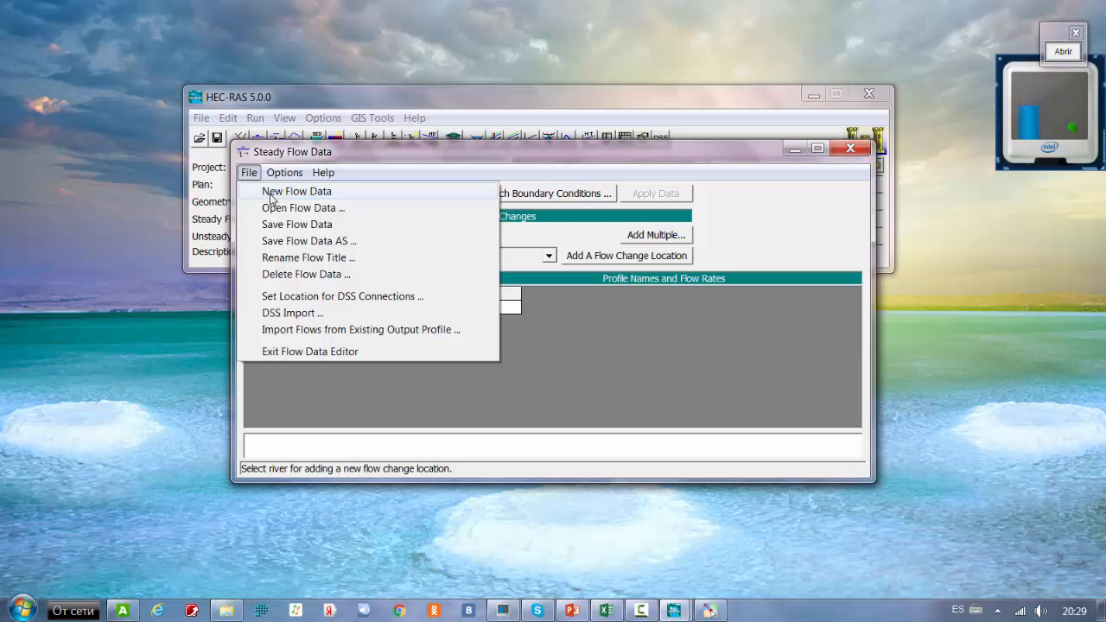
click(320, 243)
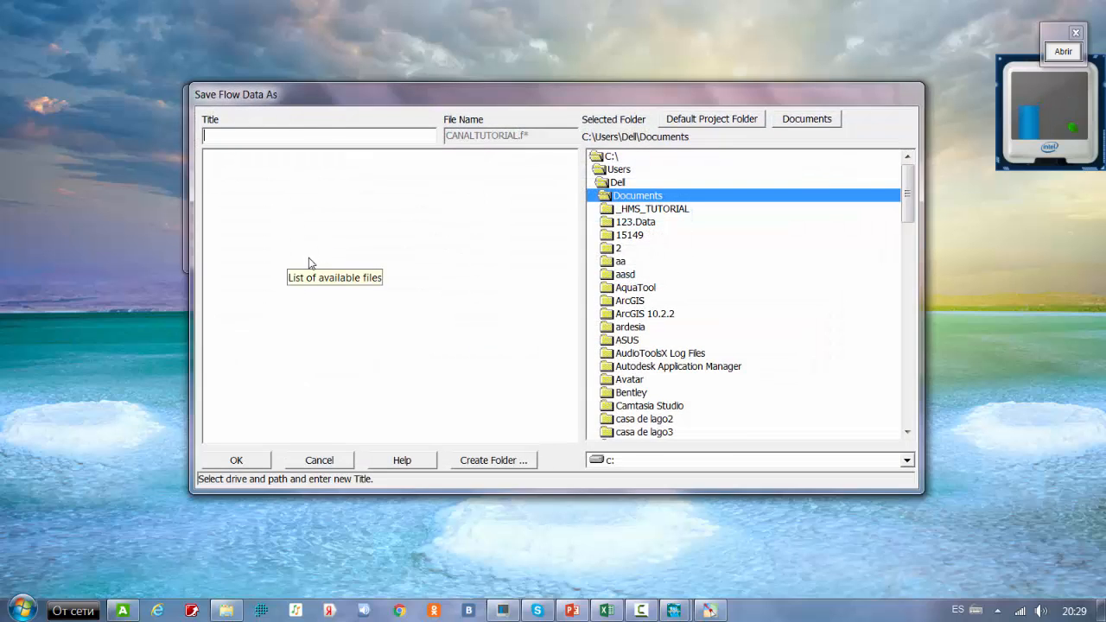
text(cau)
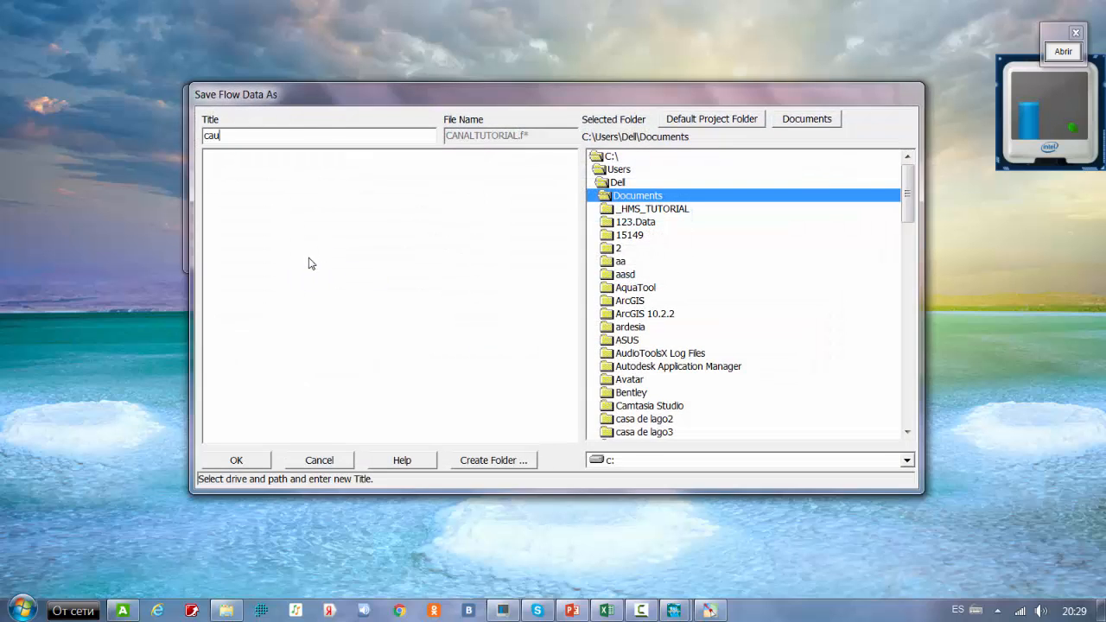
text(dal)
key(BackSpace)
key(BackSpace)
key(BackSpace)
key(BackSpace)
key(BackSpace)
key(BackSpace)
text(canaltutorialca)
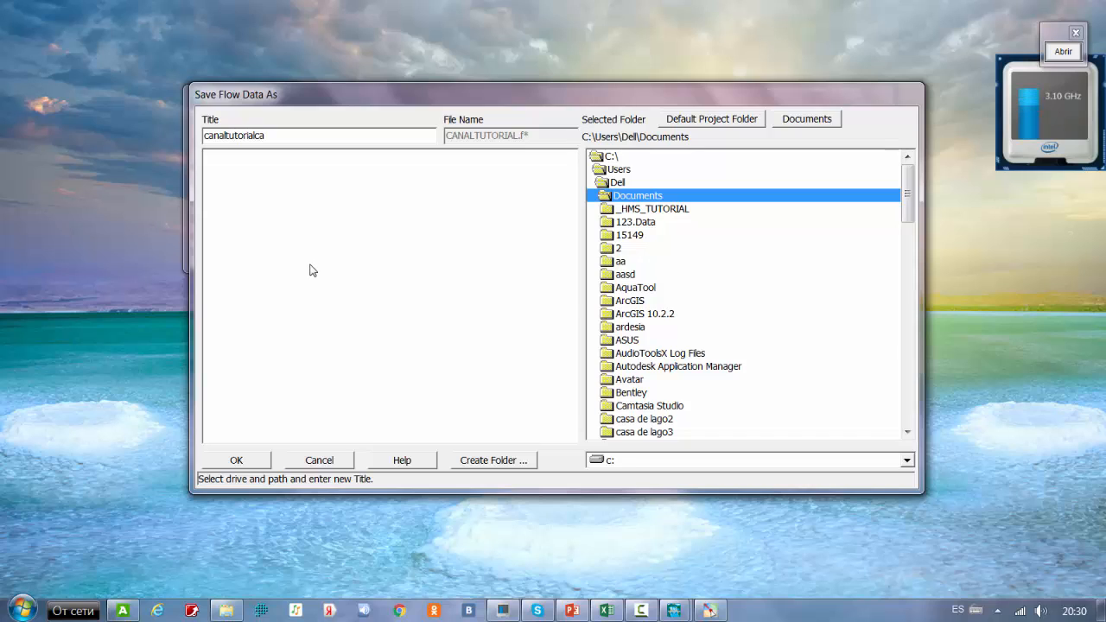
text(udal)
click(244, 460)
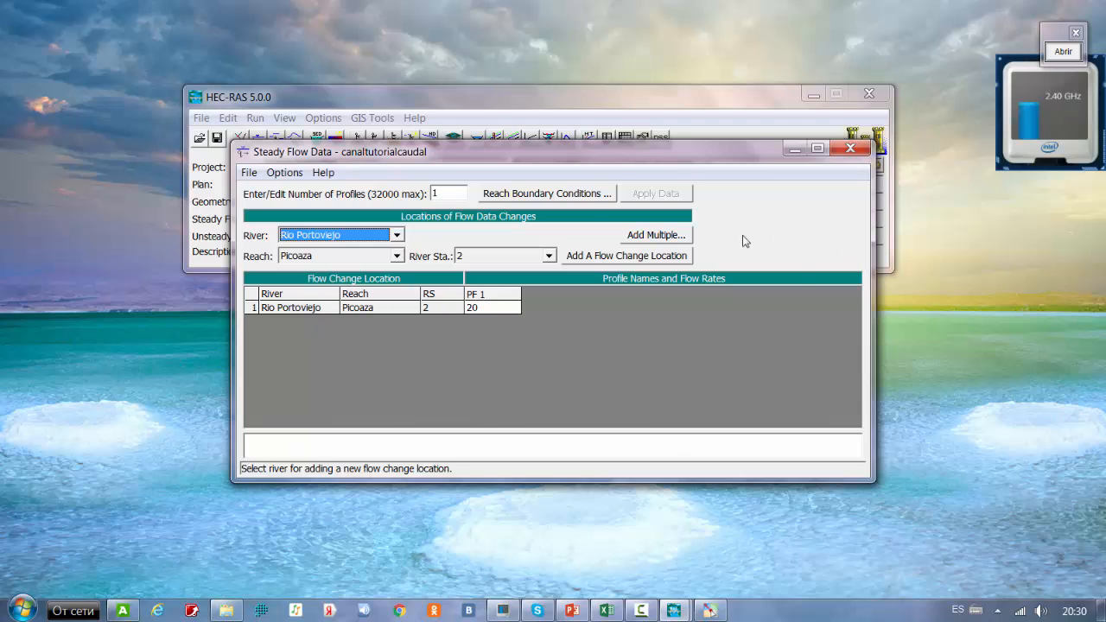
drag(622, 163, 630, 325)
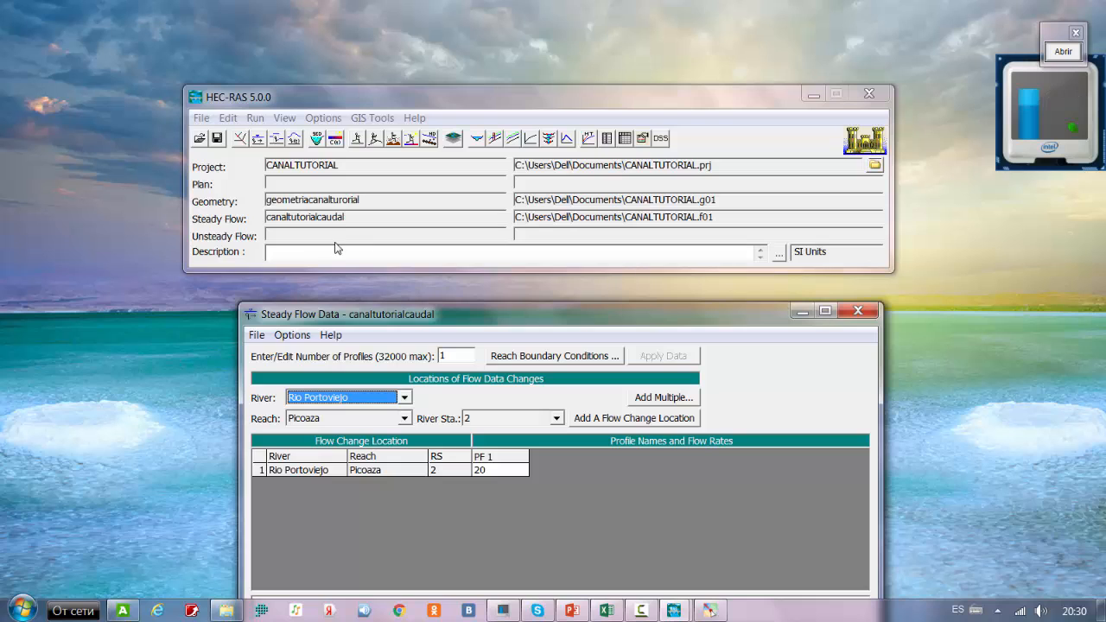
click(852, 309)
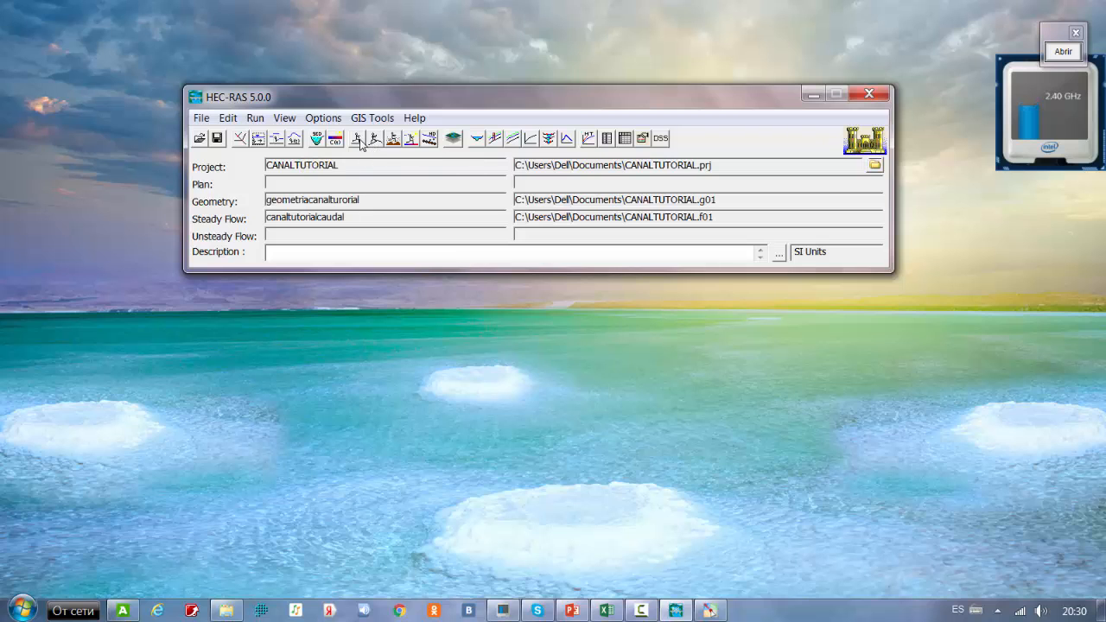
- Compute the steady flow analysis with the Mixed flow regime, and close the computation and analysis windows
click(357, 141)
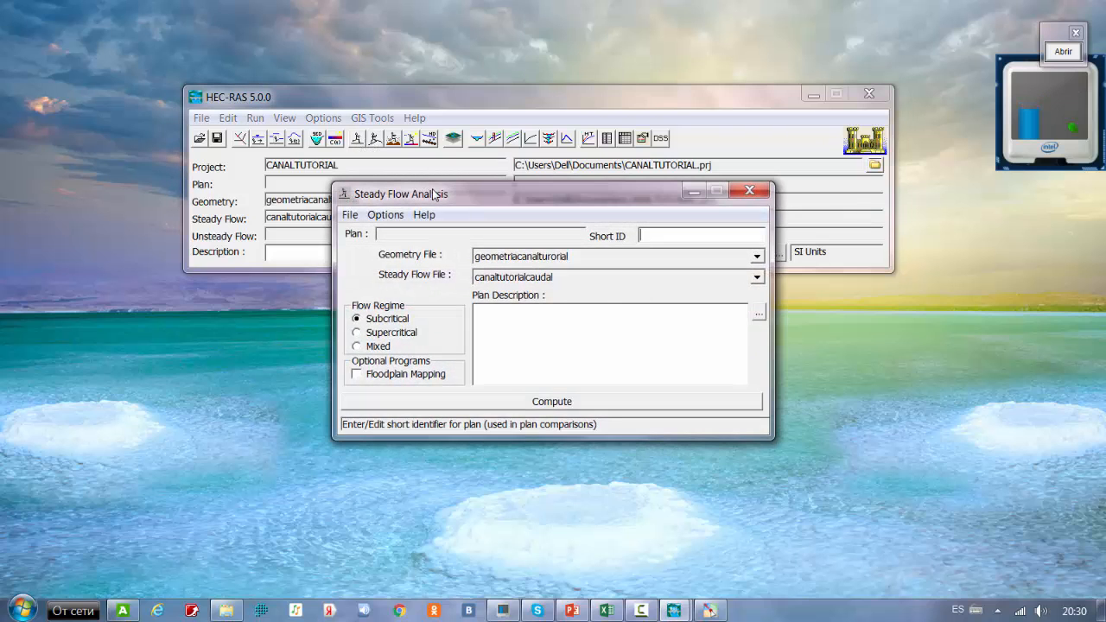
drag(434, 193, 389, 96)
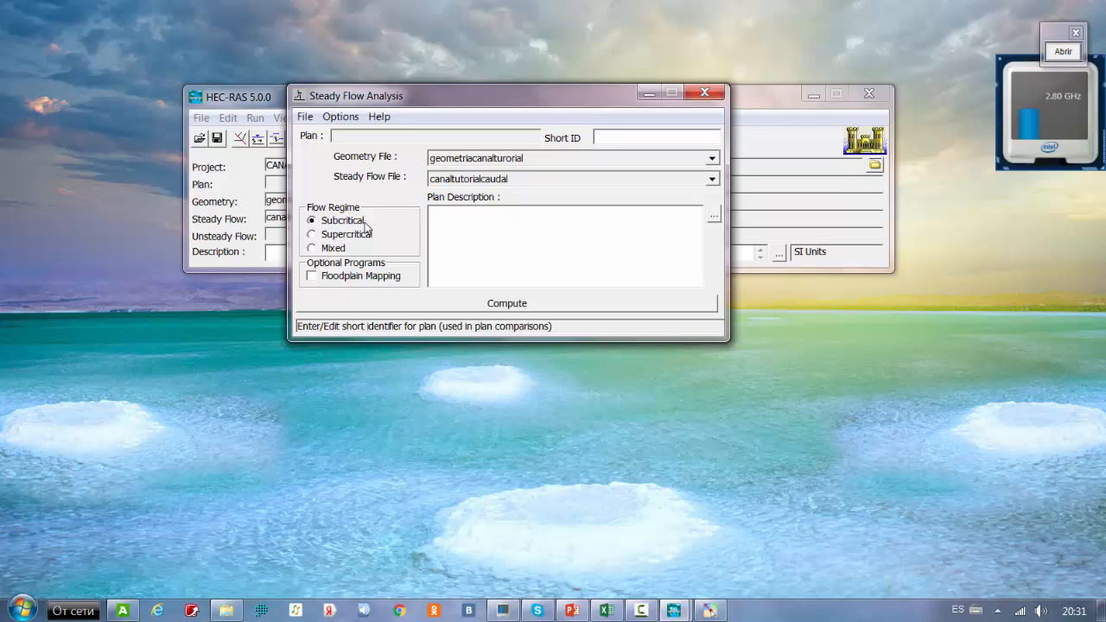
click(314, 250)
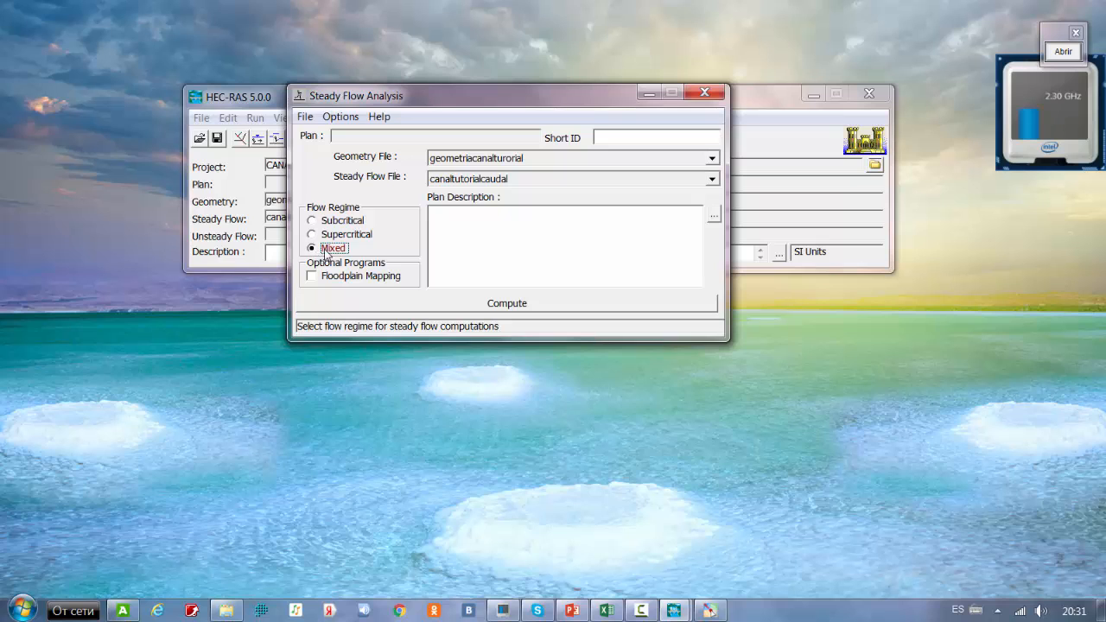
click(534, 304)
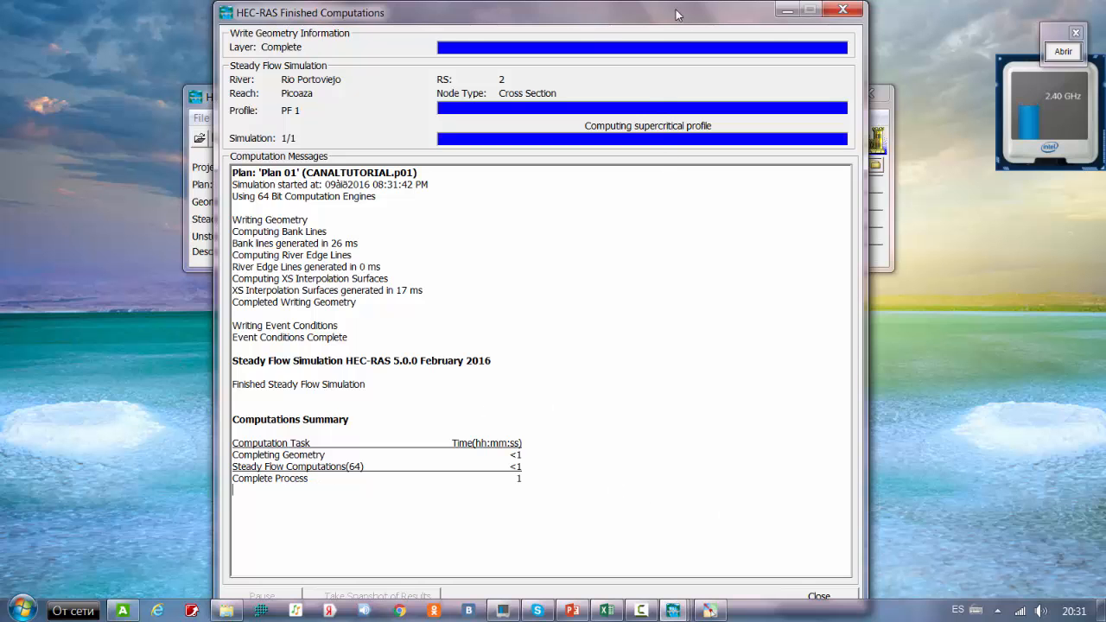
click(819, 596)
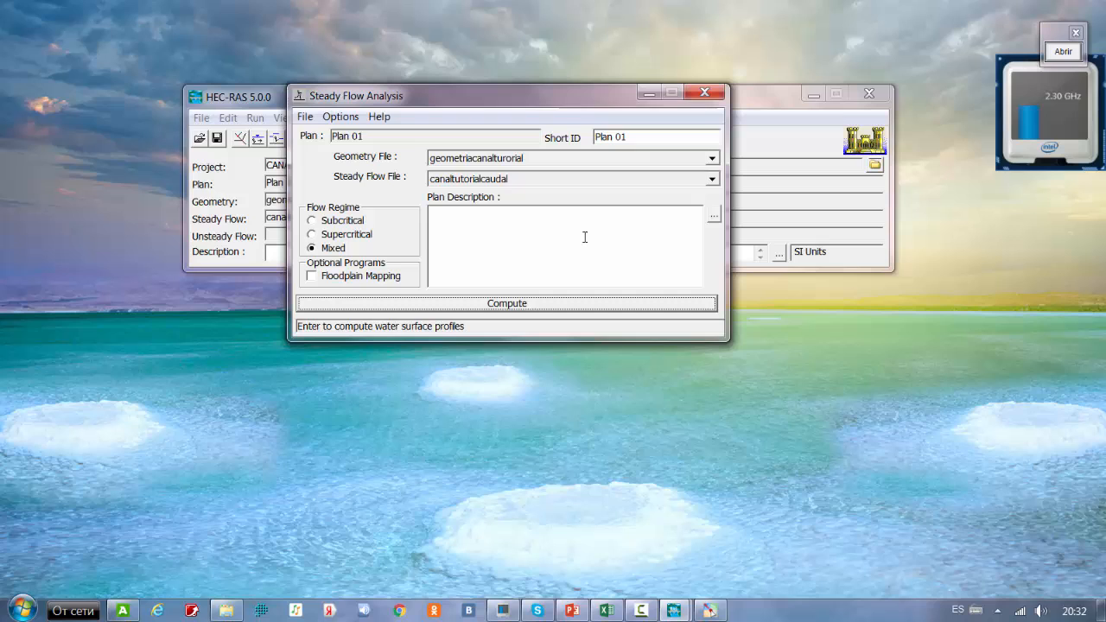
click(707, 92)
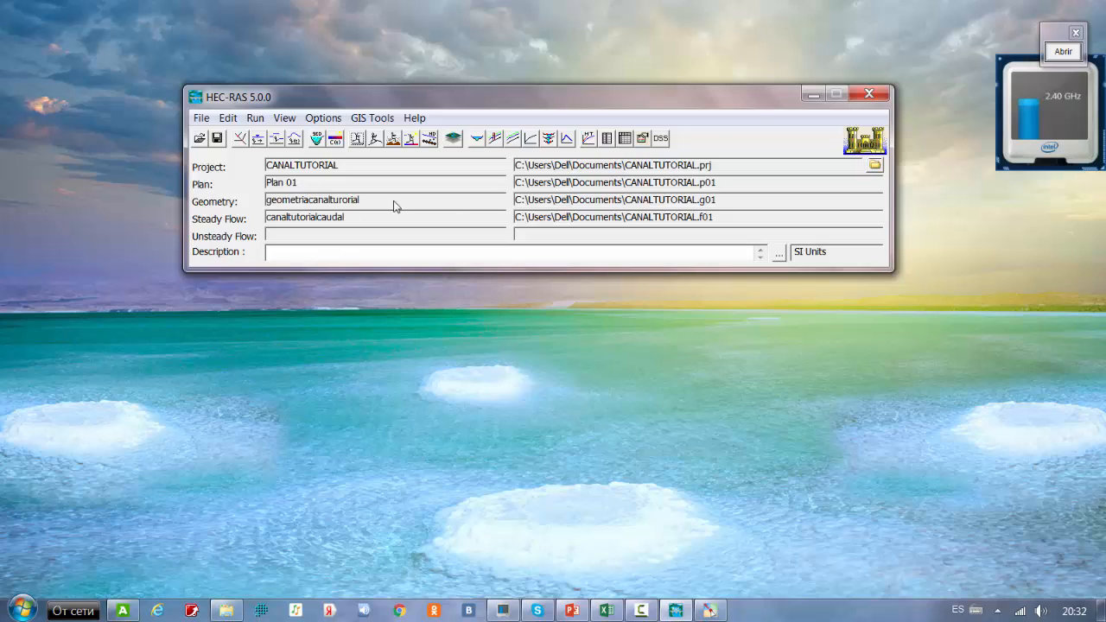
- View the cross section plots of the Picoaza reach at river stations 1 and 2, and close the plot window
click(476, 139)
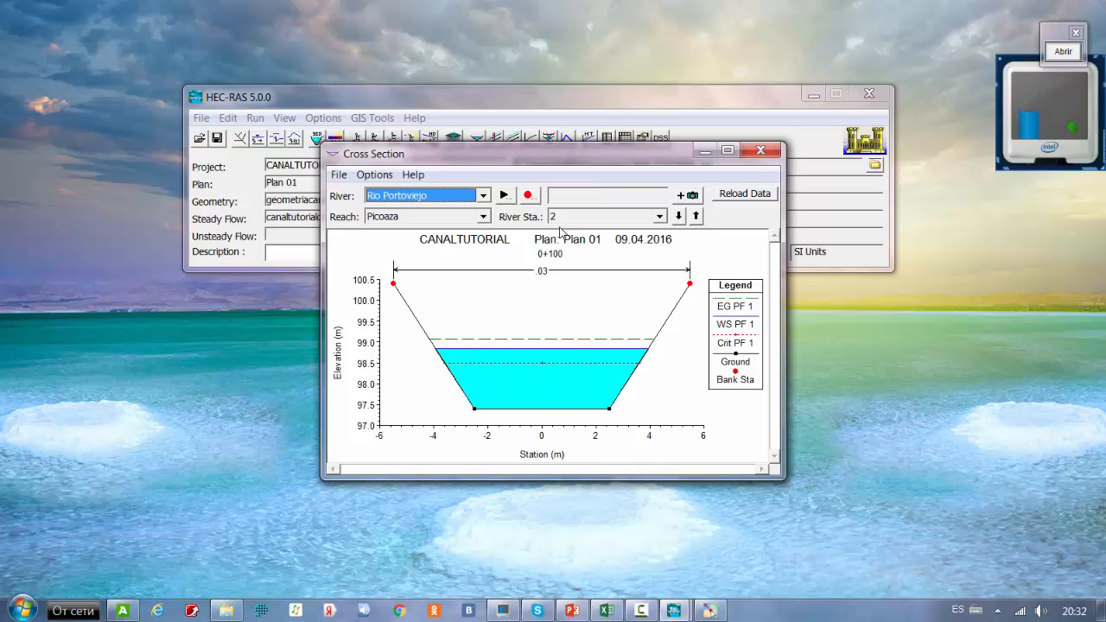
click(660, 216)
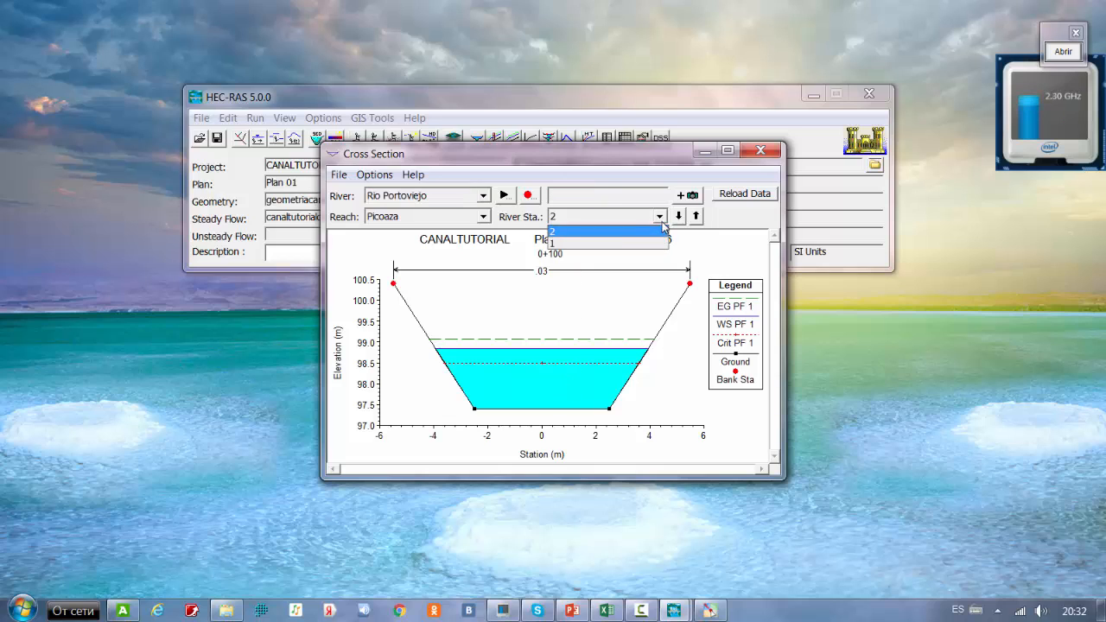
click(619, 243)
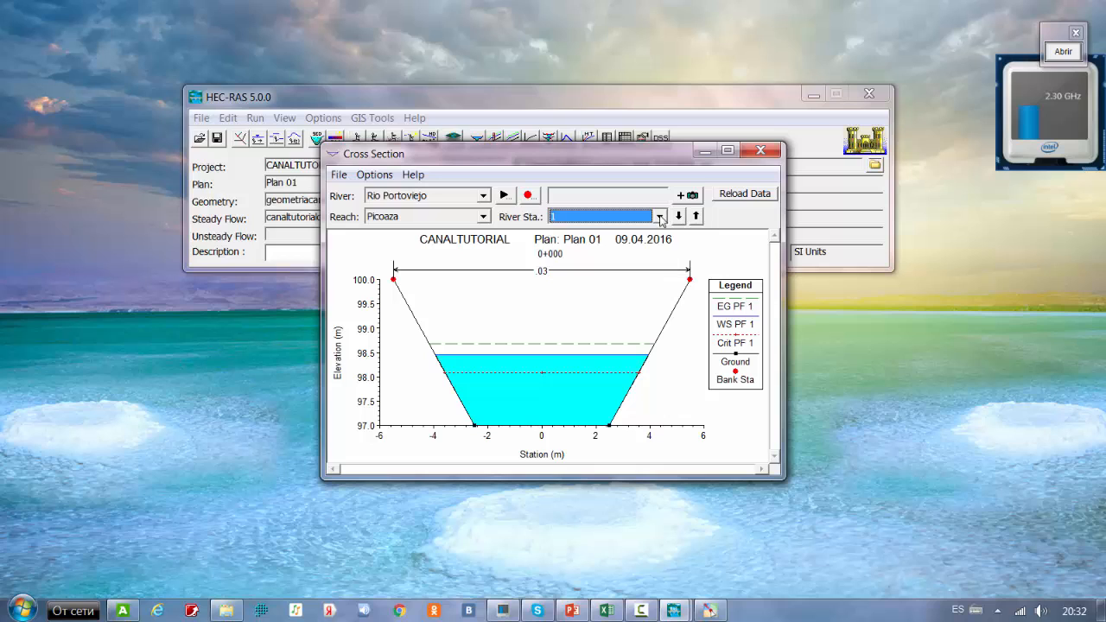
click(659, 216)
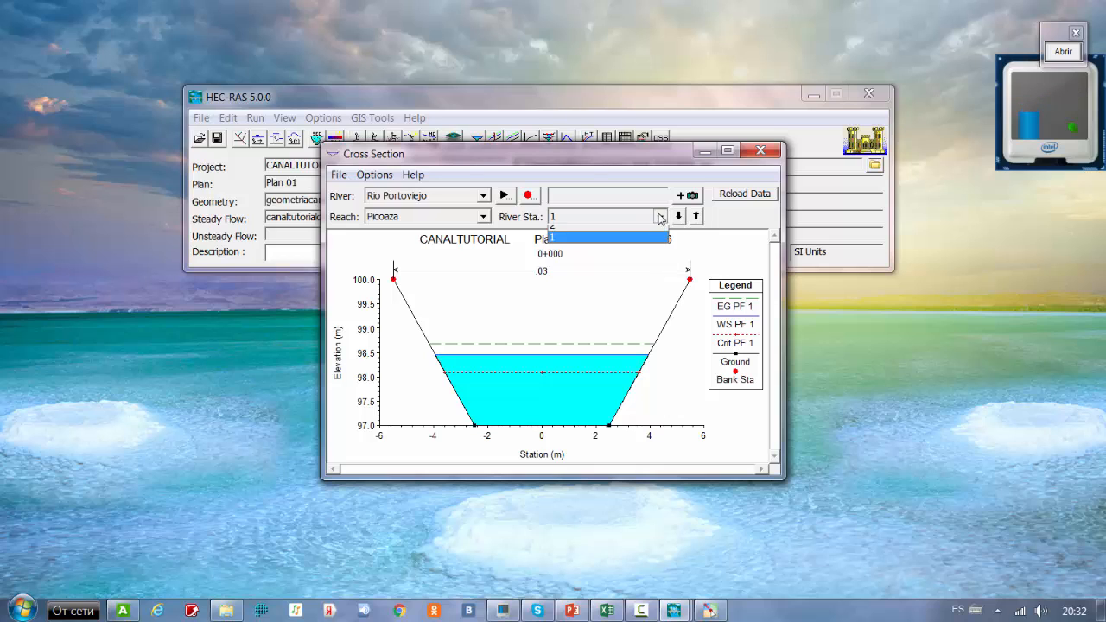
click(617, 230)
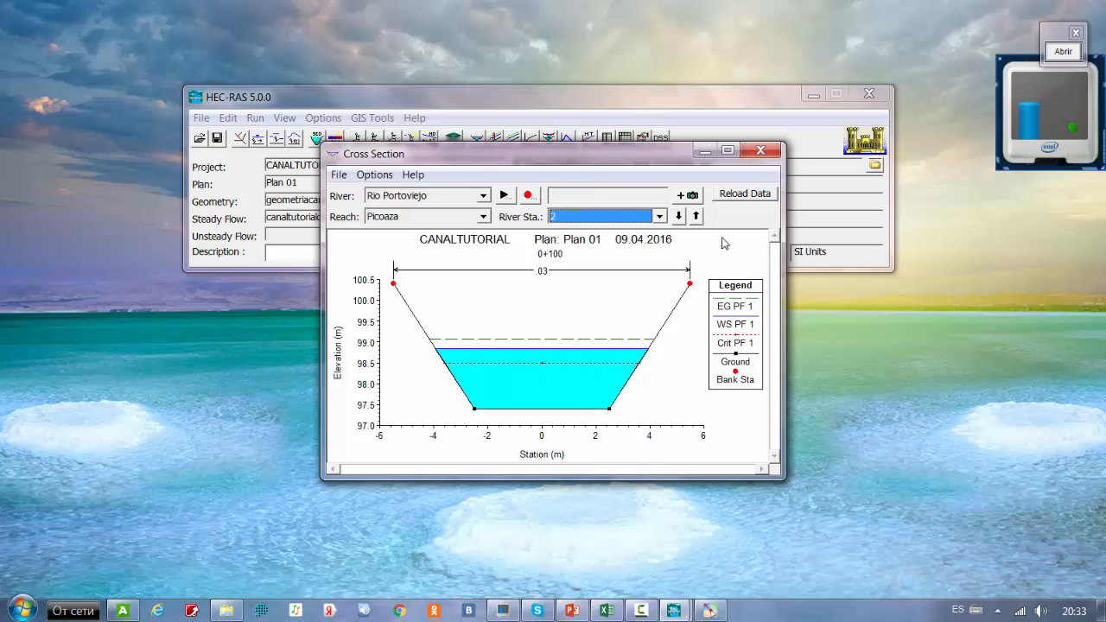
click(757, 152)
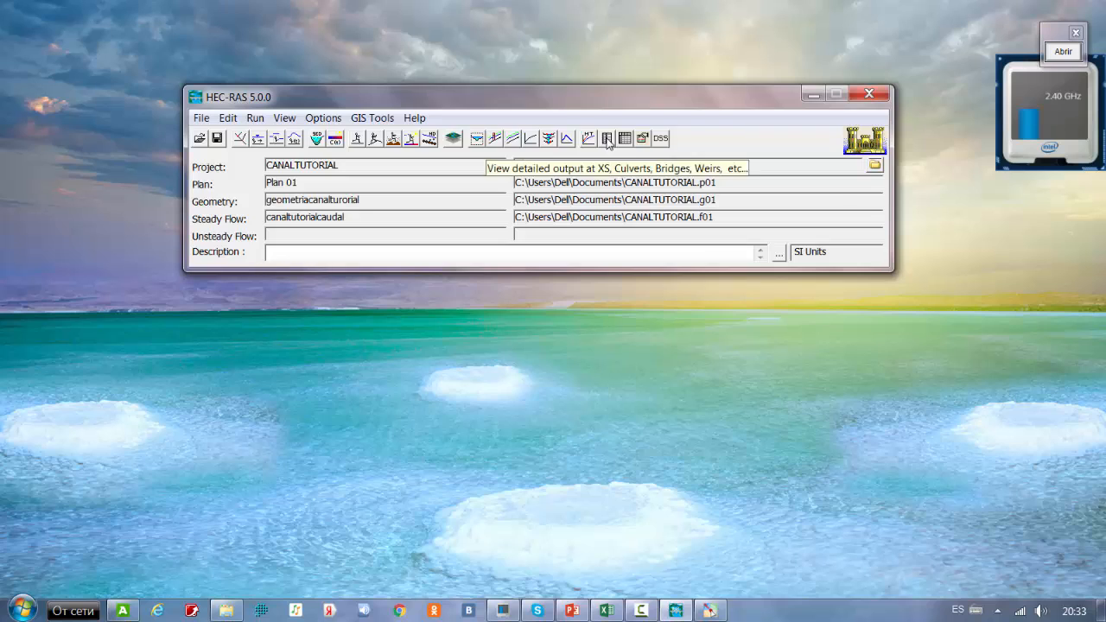
- Examine the detailed cross section output for river station 2 with profile PF 1, and close the output window
click(607, 139)
drag(590, 134, 506, 56)
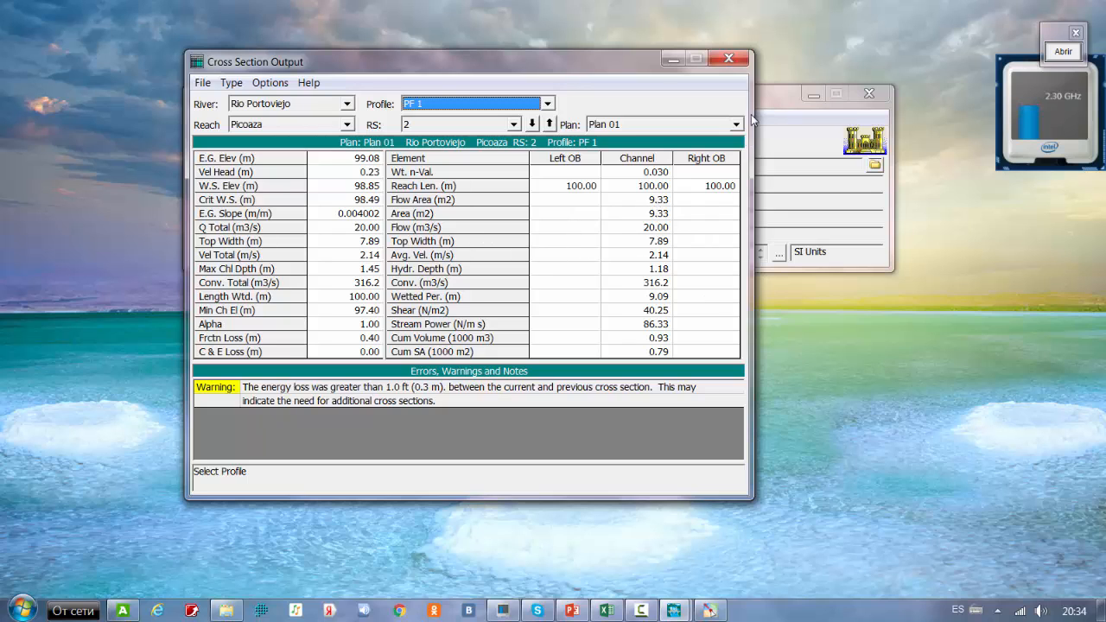
click(728, 59)
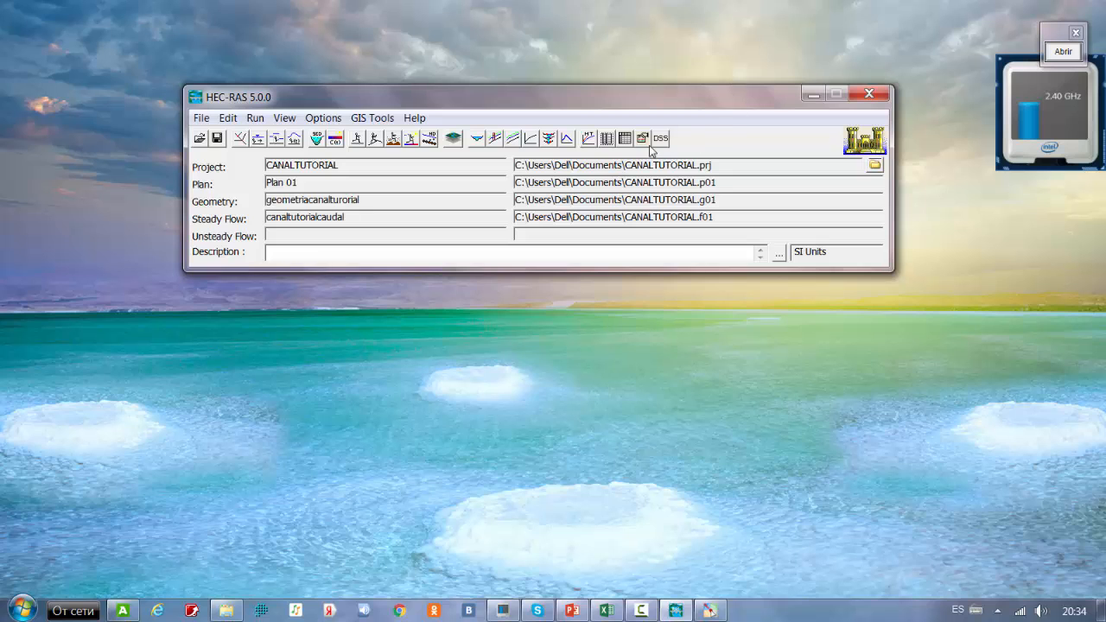
- Examine the maximized profile output table and the water surface profile plot of the Picoaza reach, closing each window
click(625, 139)
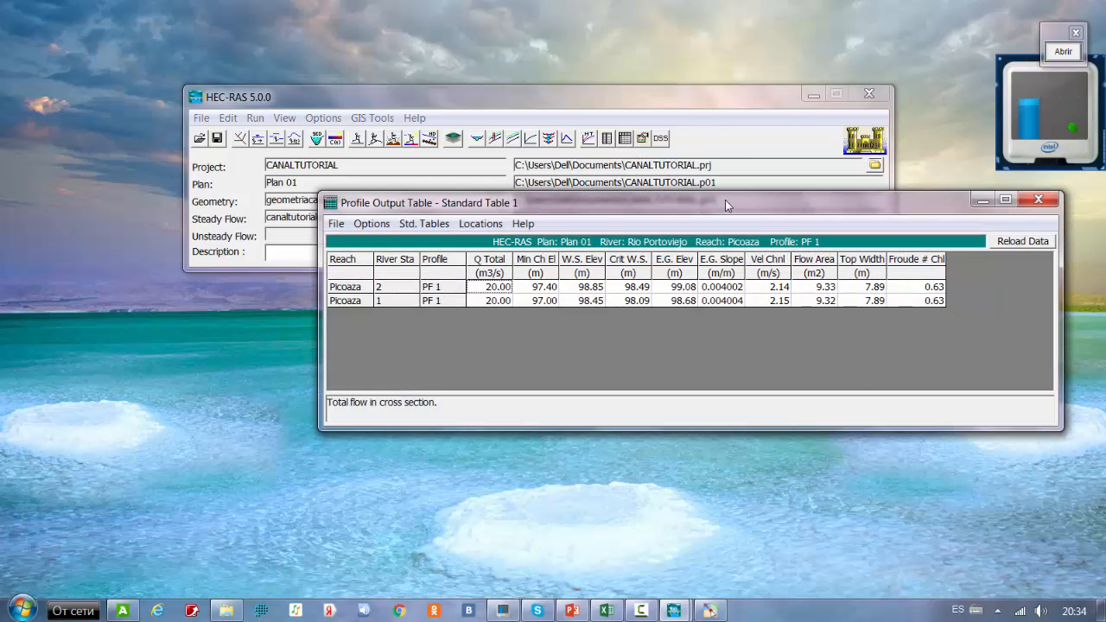
drag(724, 200, 644, 193)
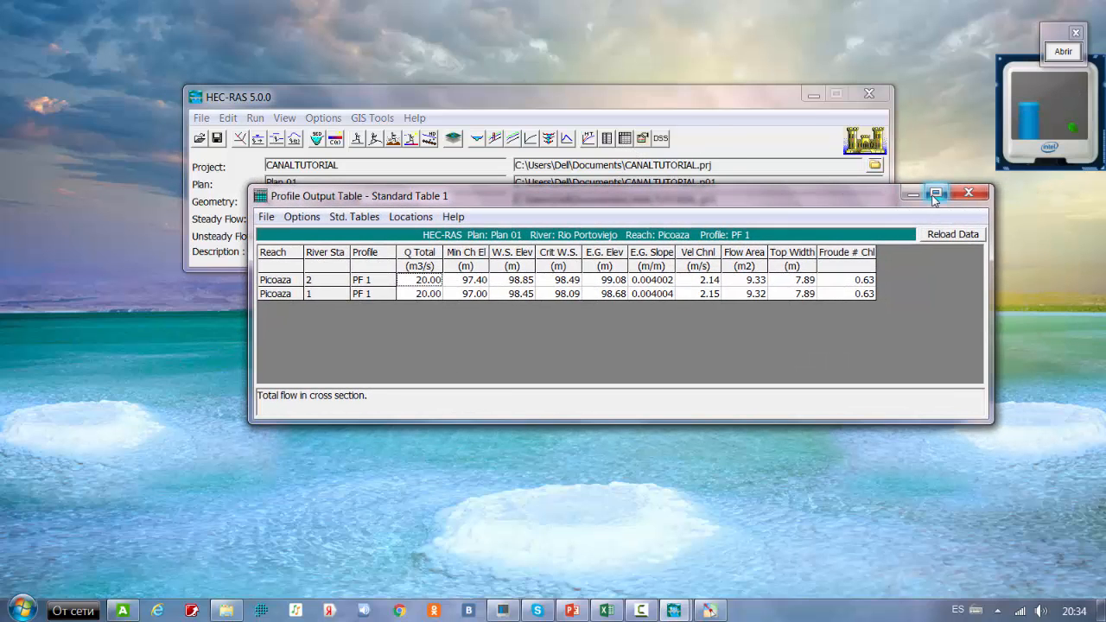
double_click(929, 200)
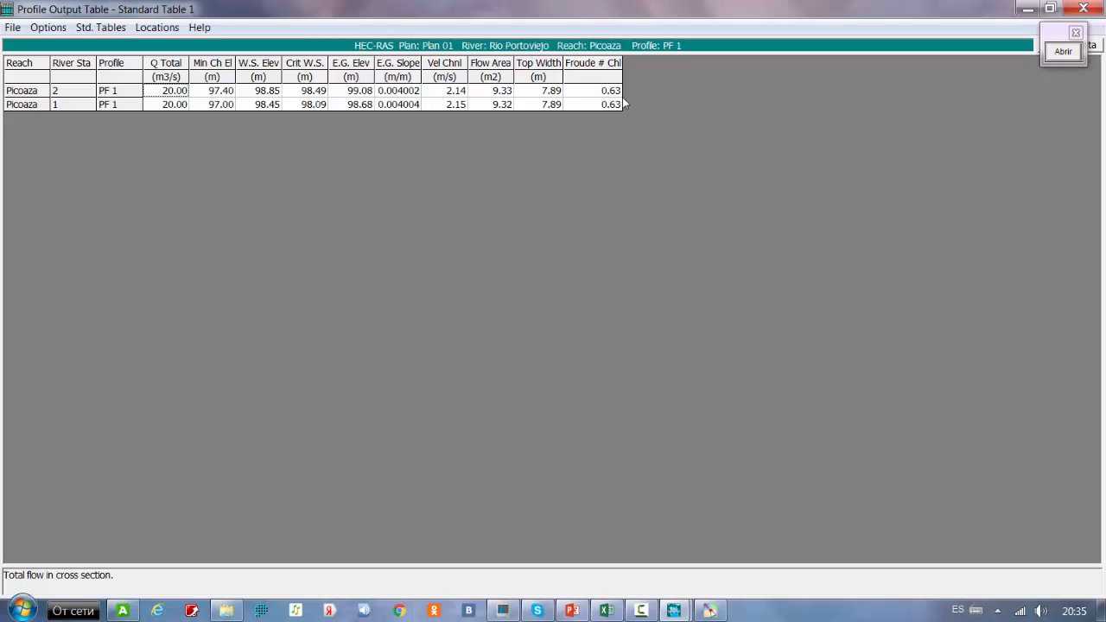
drag(1047, 32, 1041, 100)
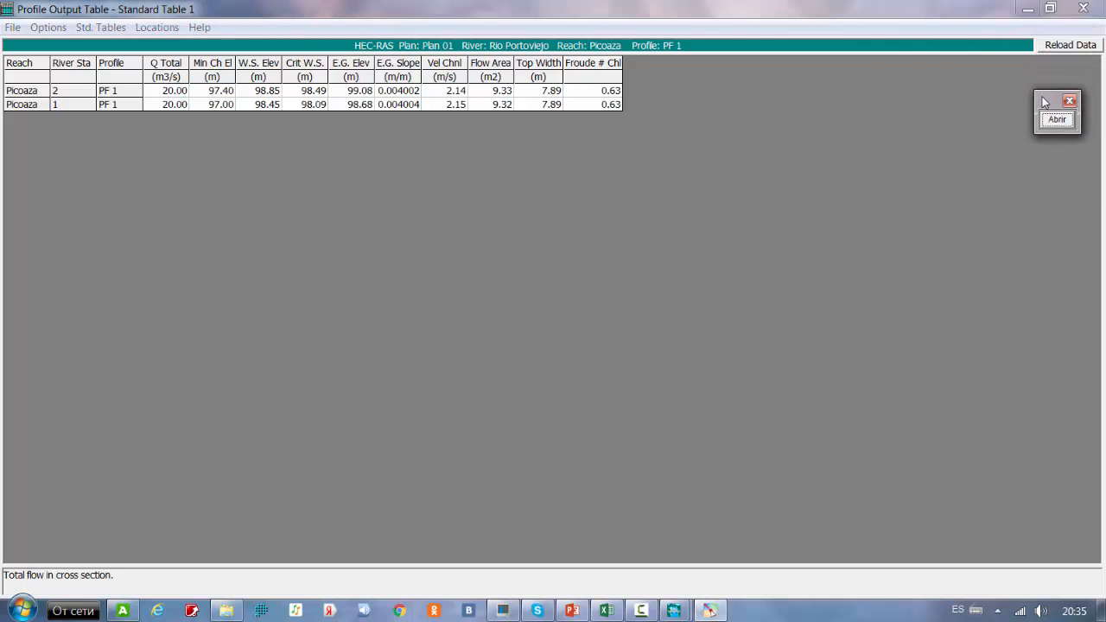
click(1086, 11)
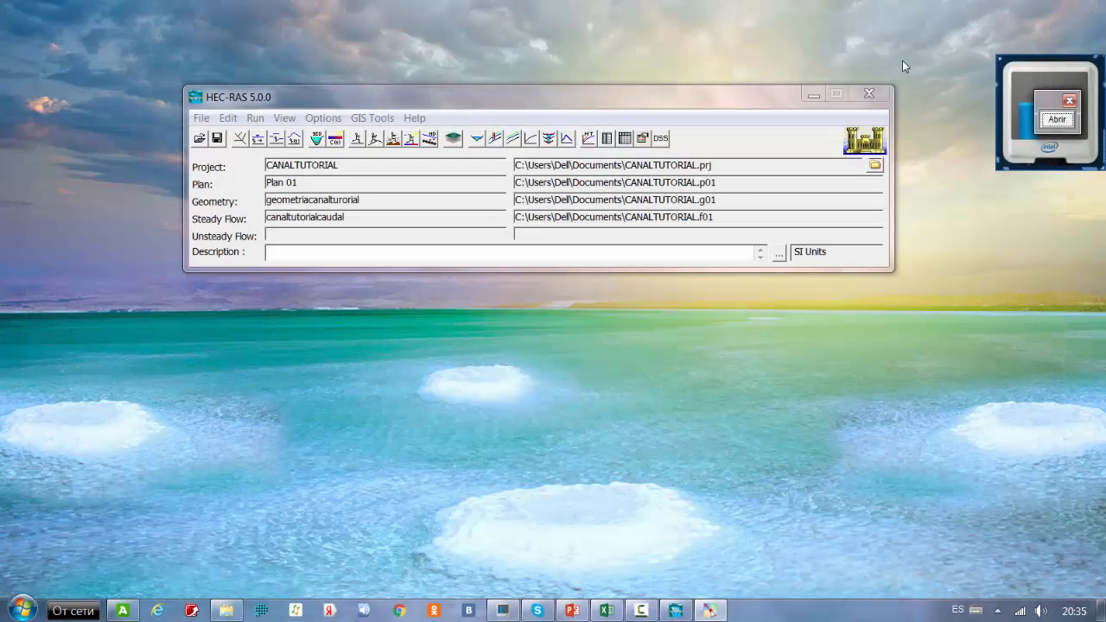
click(495, 139)
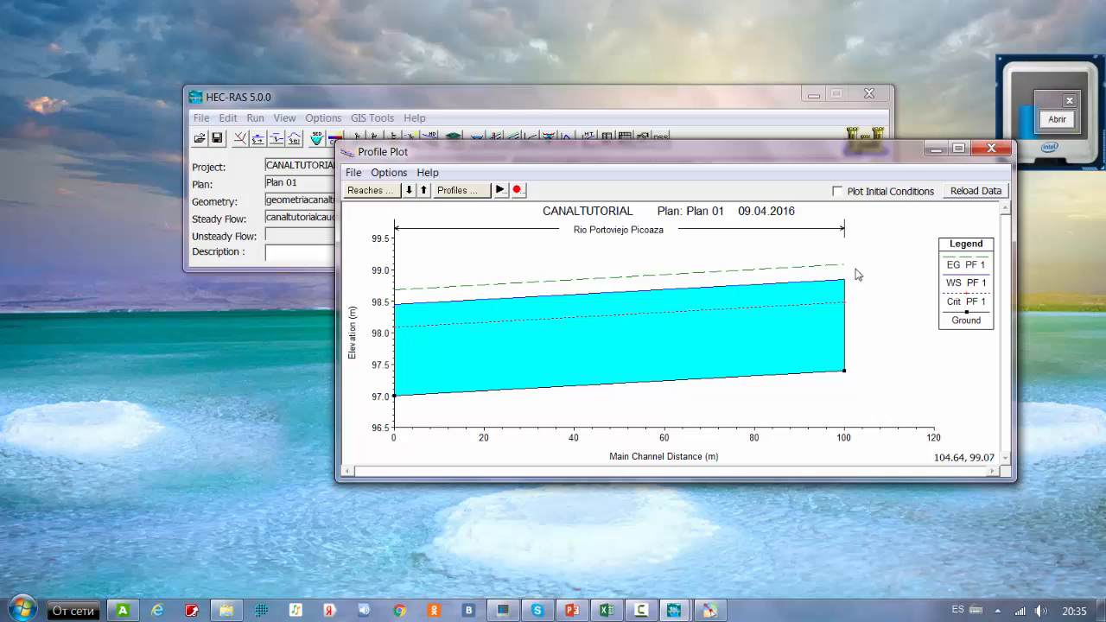
click(989, 149)
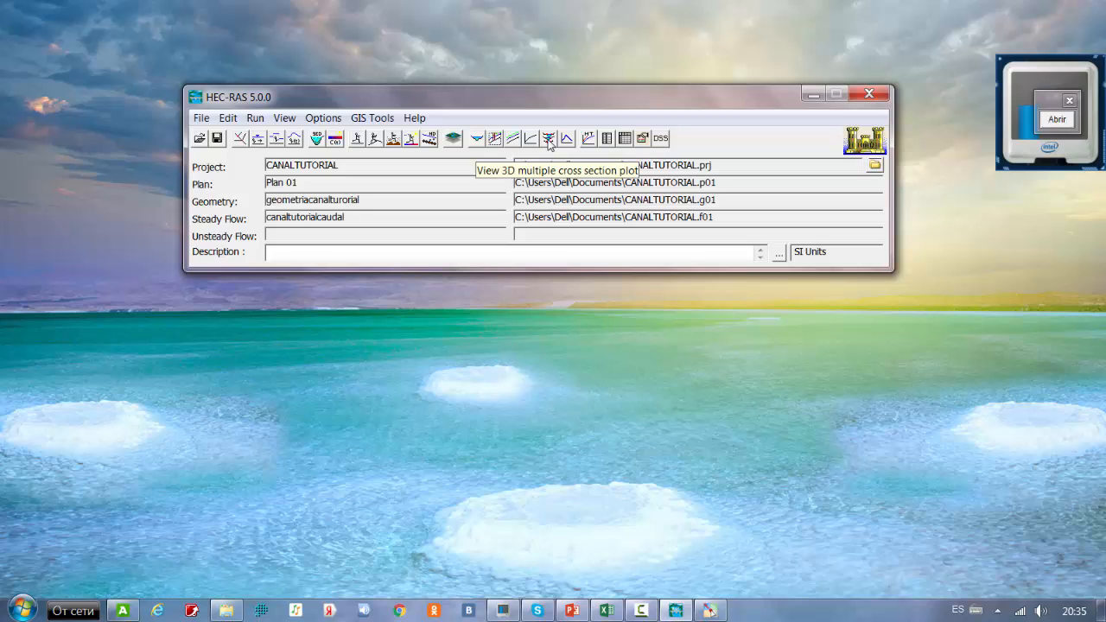
- Show the 3D multiple cross section plot with a rotation angle of 180 and an azimuth angle of 20
click(549, 141)
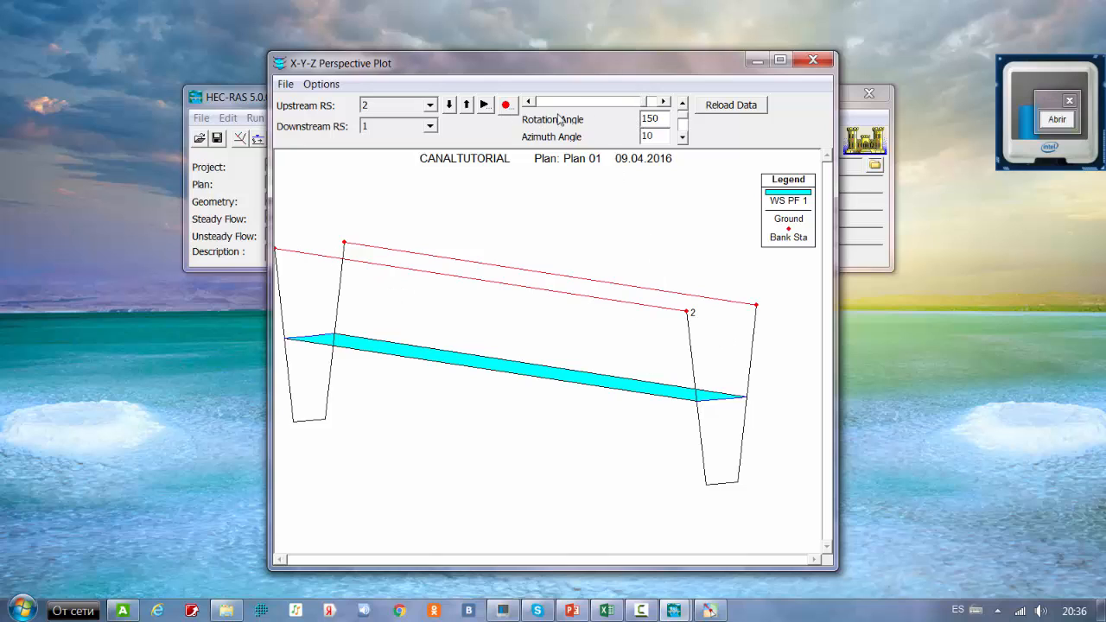
drag(644, 102, 668, 116)
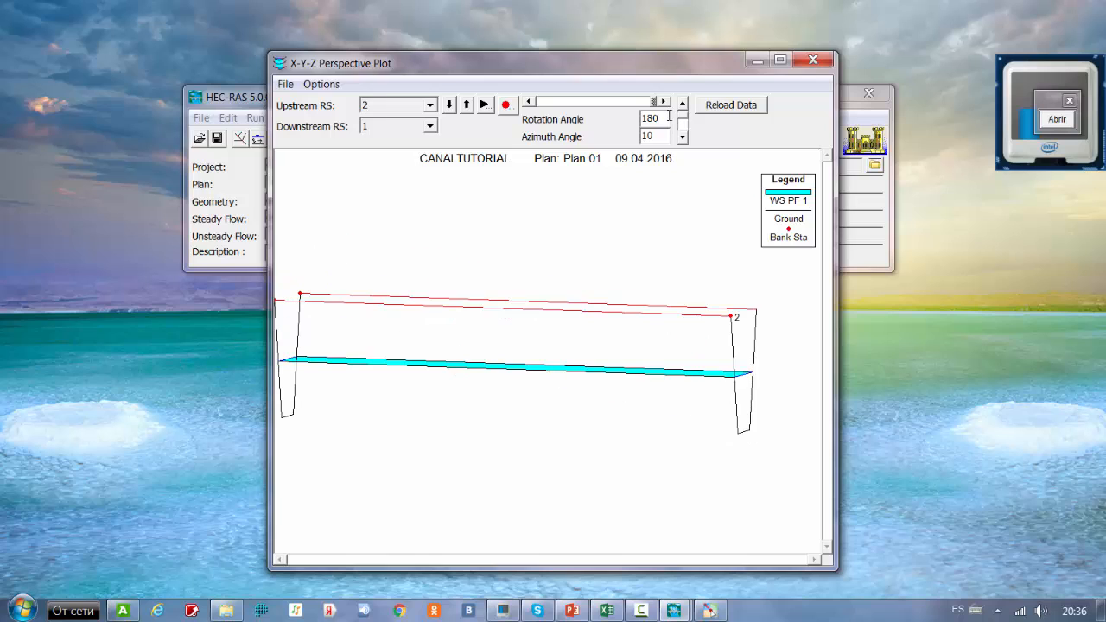
click(664, 102)
text(70)
key(Tab)
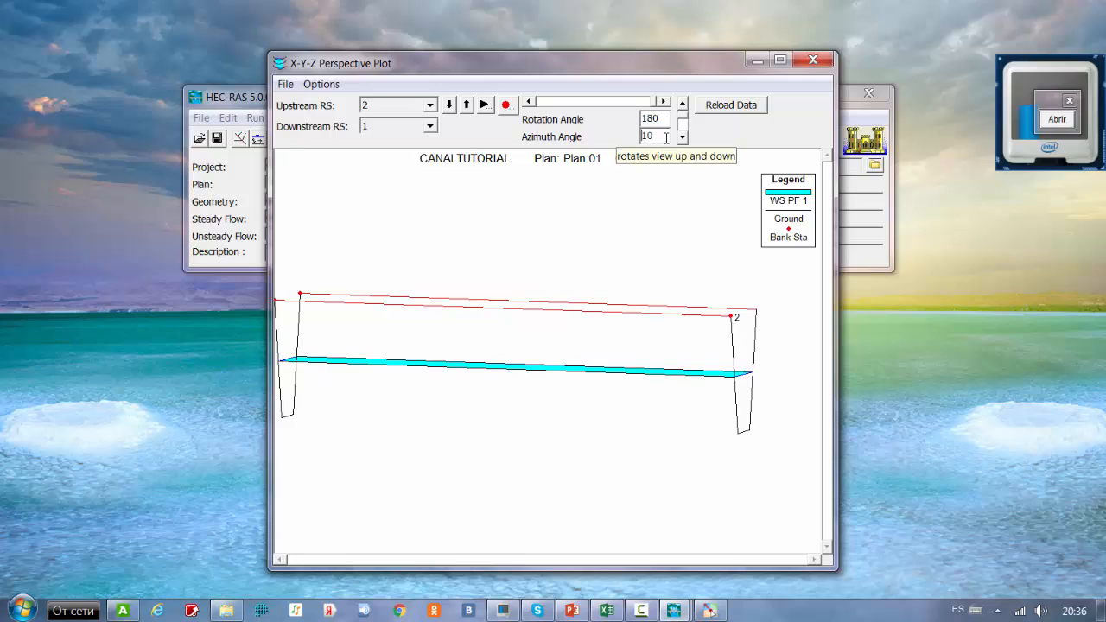
click(666, 123)
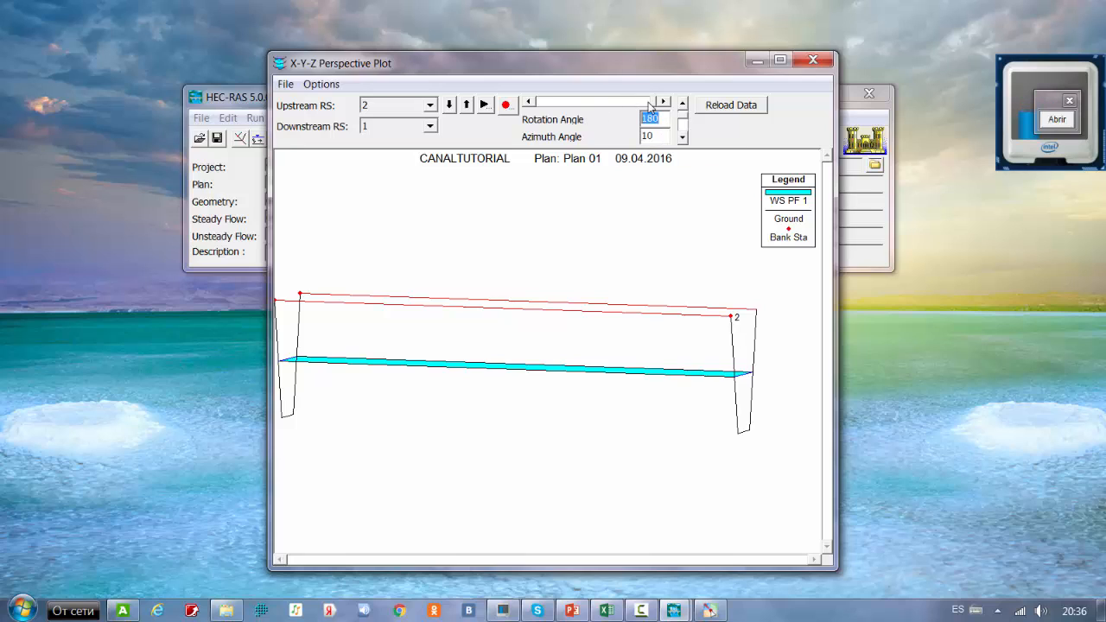
text(27)
double_click(660, 135)
text(20)
key(Return)
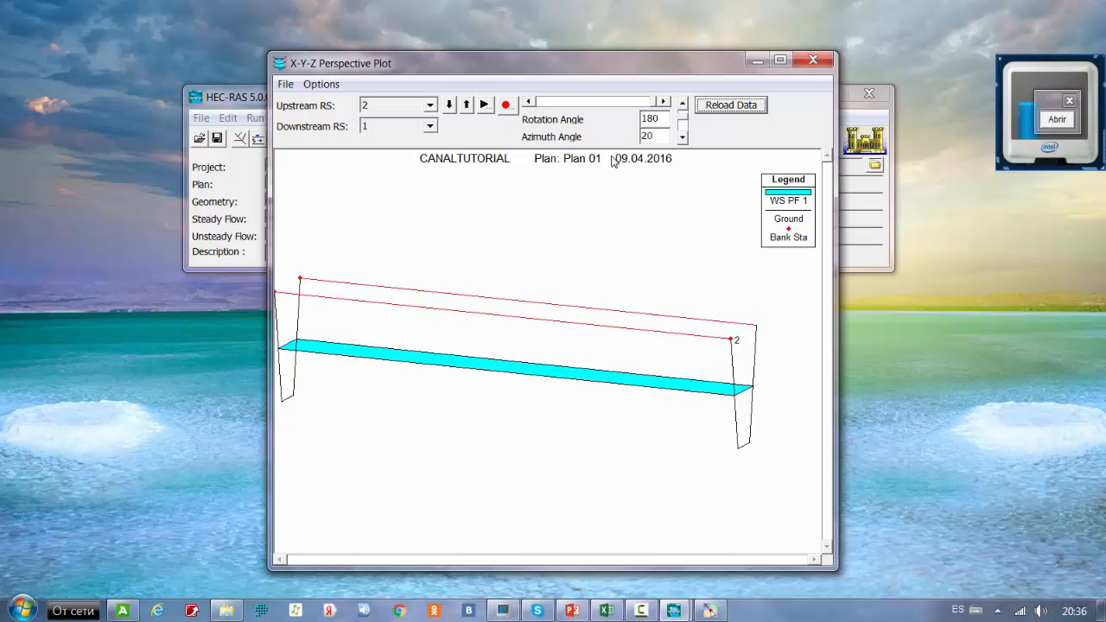
- Set the azimuth angle of the perspective plot to 90 to view the channel from above
drag(662, 136, 616, 137)
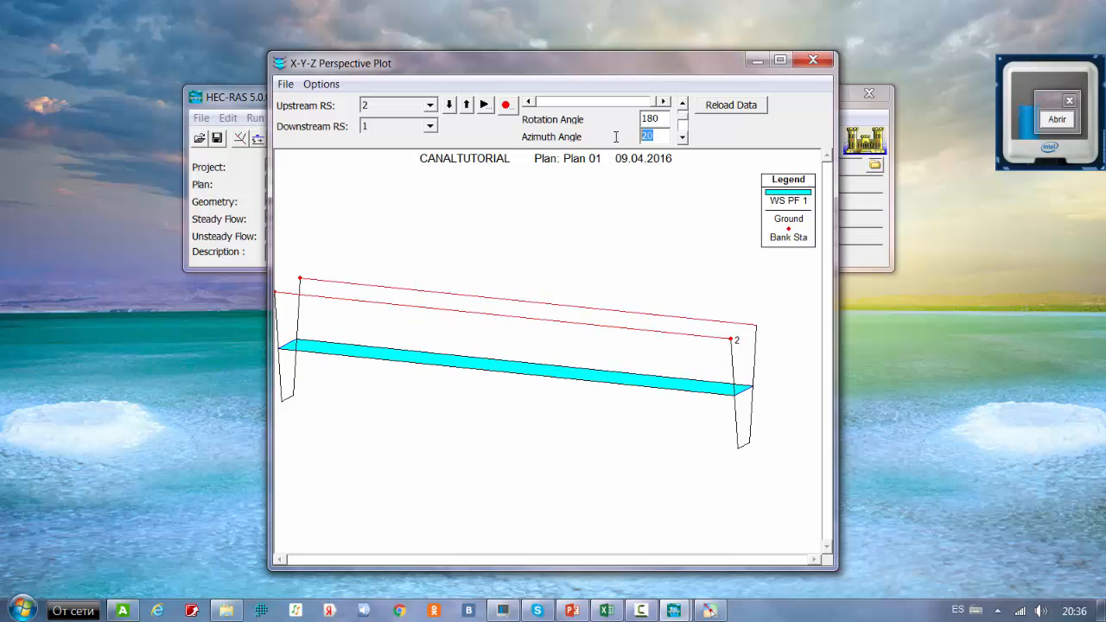
text(00)
key(BackSpace)
text(100)
key(Tab)
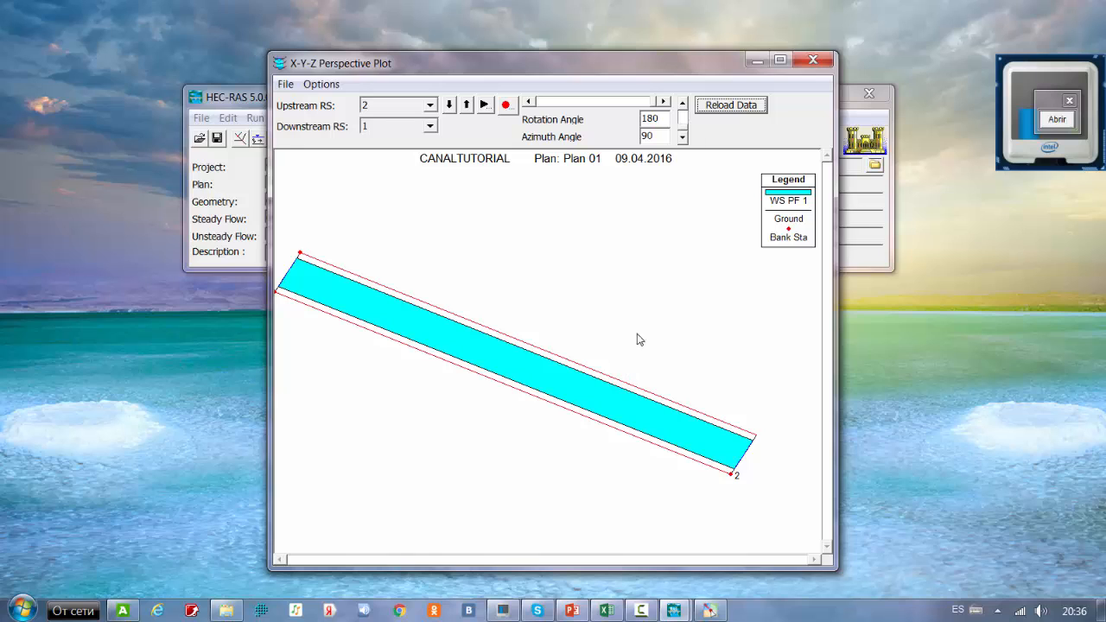
- Check the animation control for profile PF 1, and close it along with the perspective plot
click(484, 105)
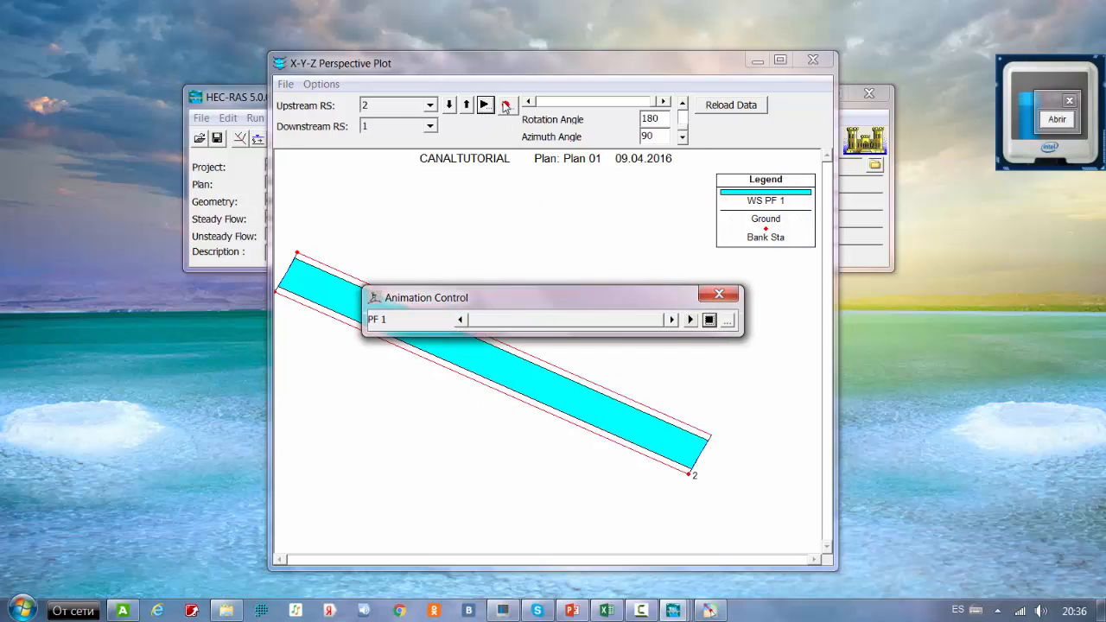
click(719, 294)
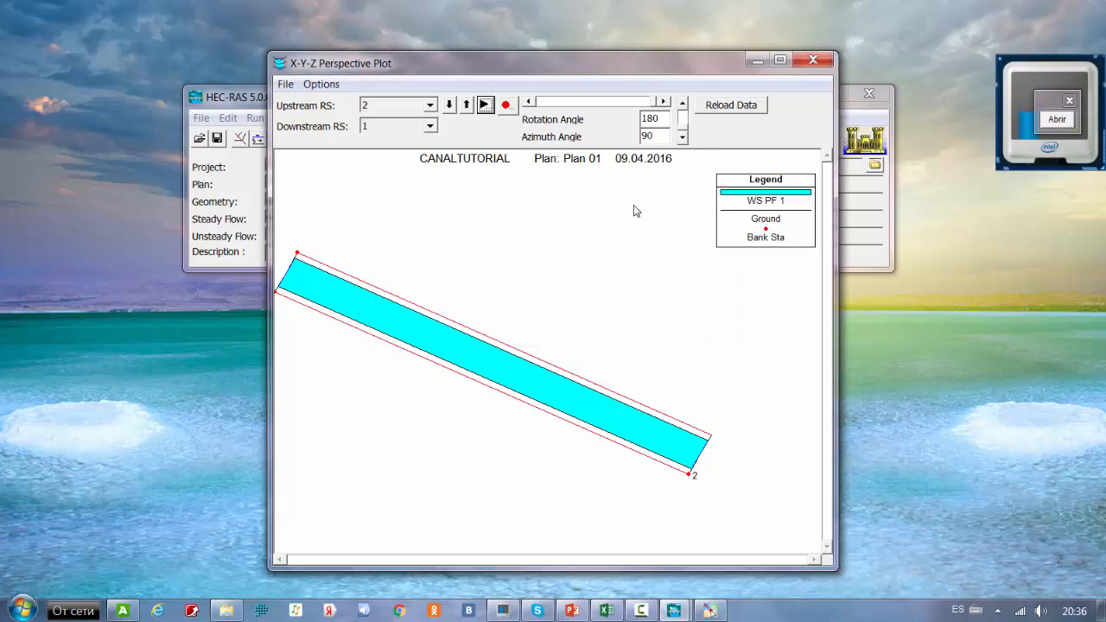
click(813, 60)
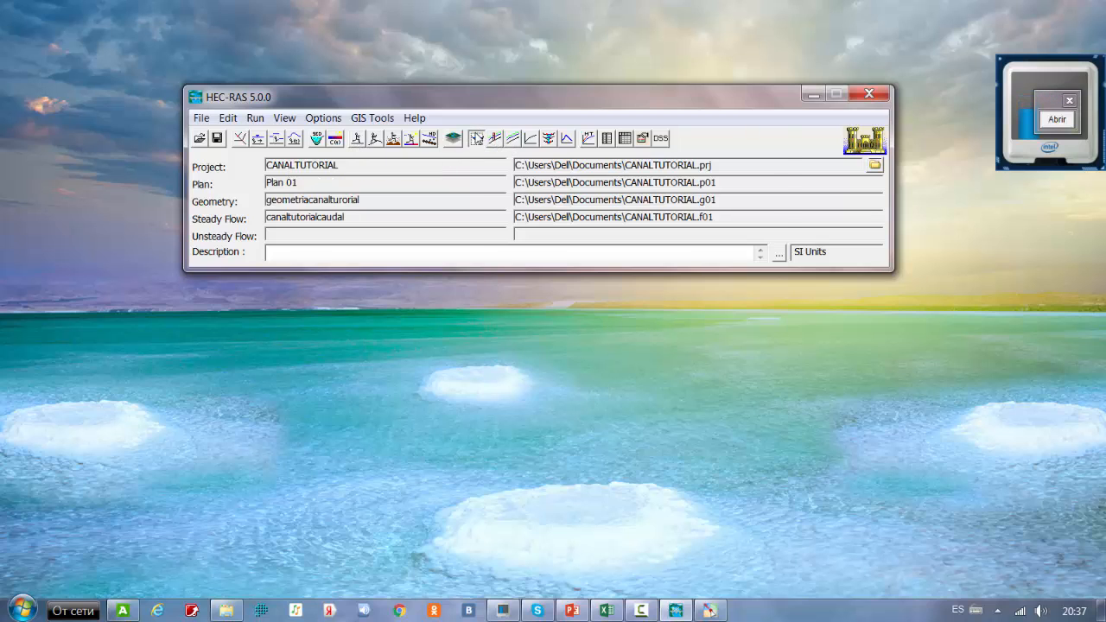
- Briefly reopen the cross section plot and the detailed cross section output, closing each window
click(476, 138)
click(761, 151)
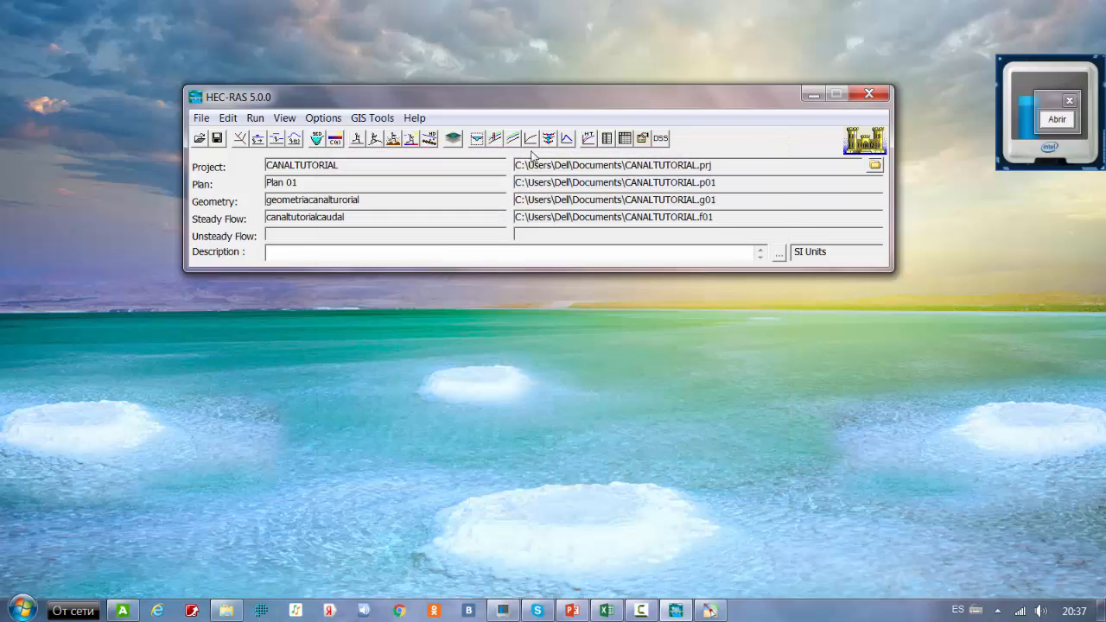
click(606, 139)
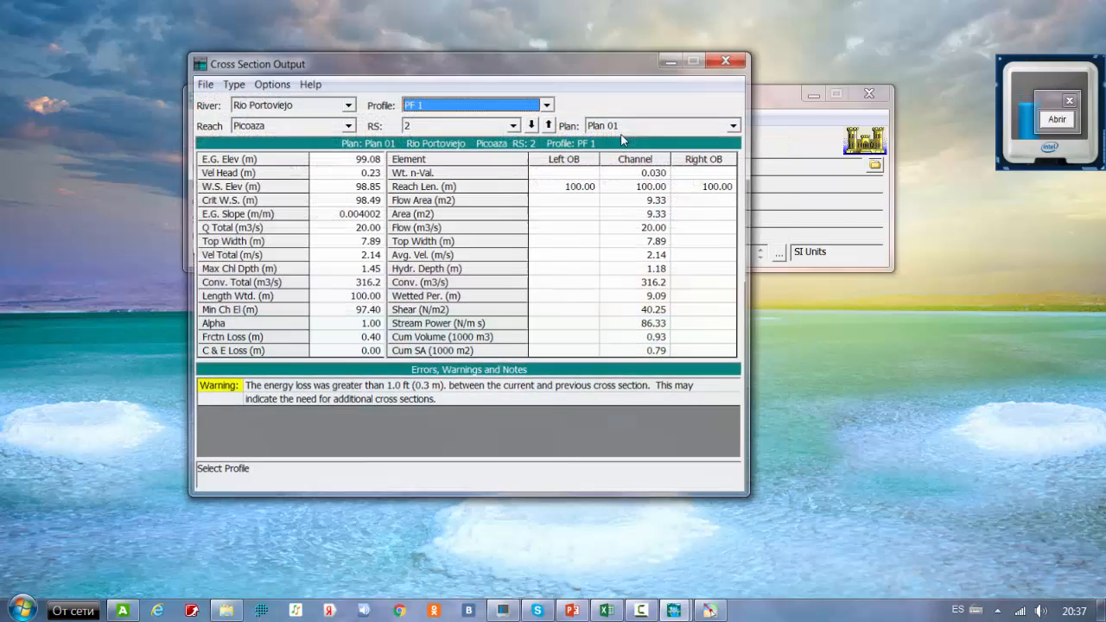
click(729, 59)
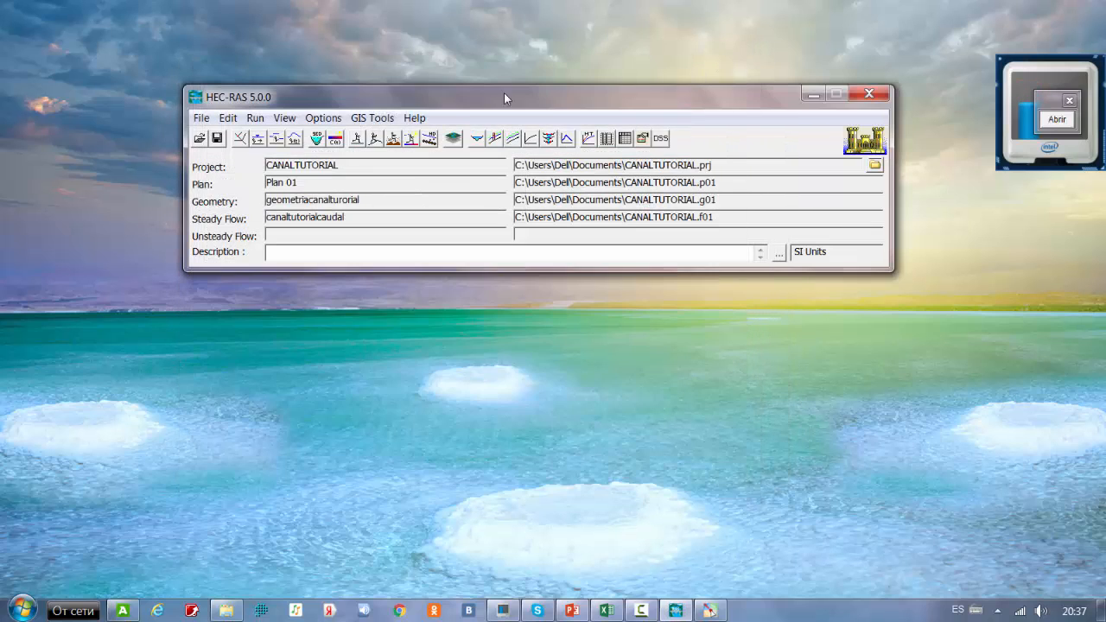
- Save the CANALTUTORIAL project
click(218, 139)
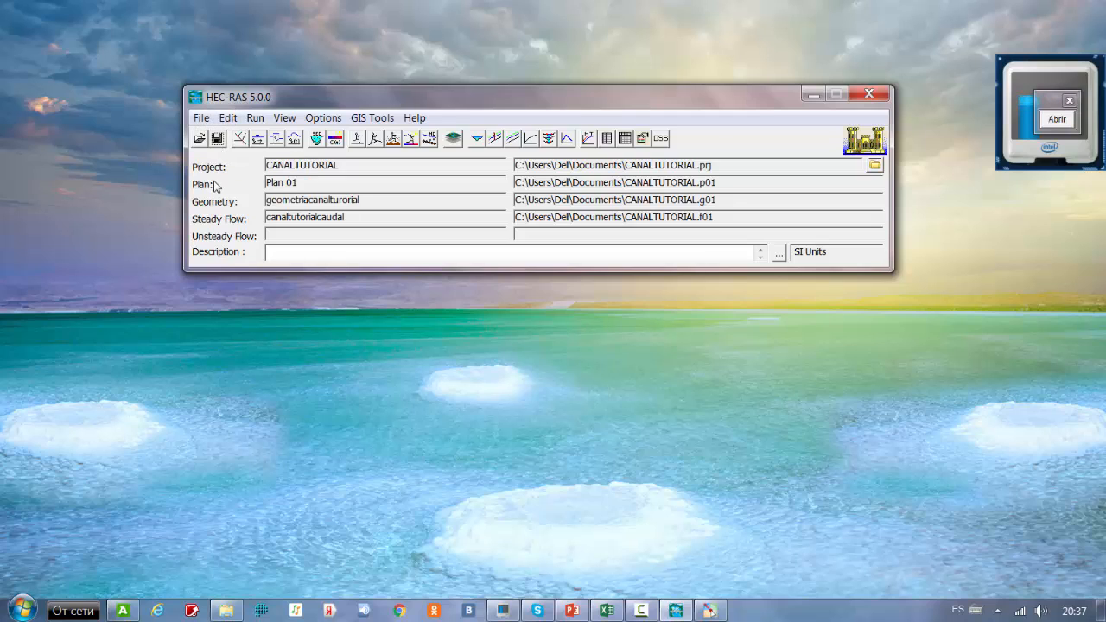